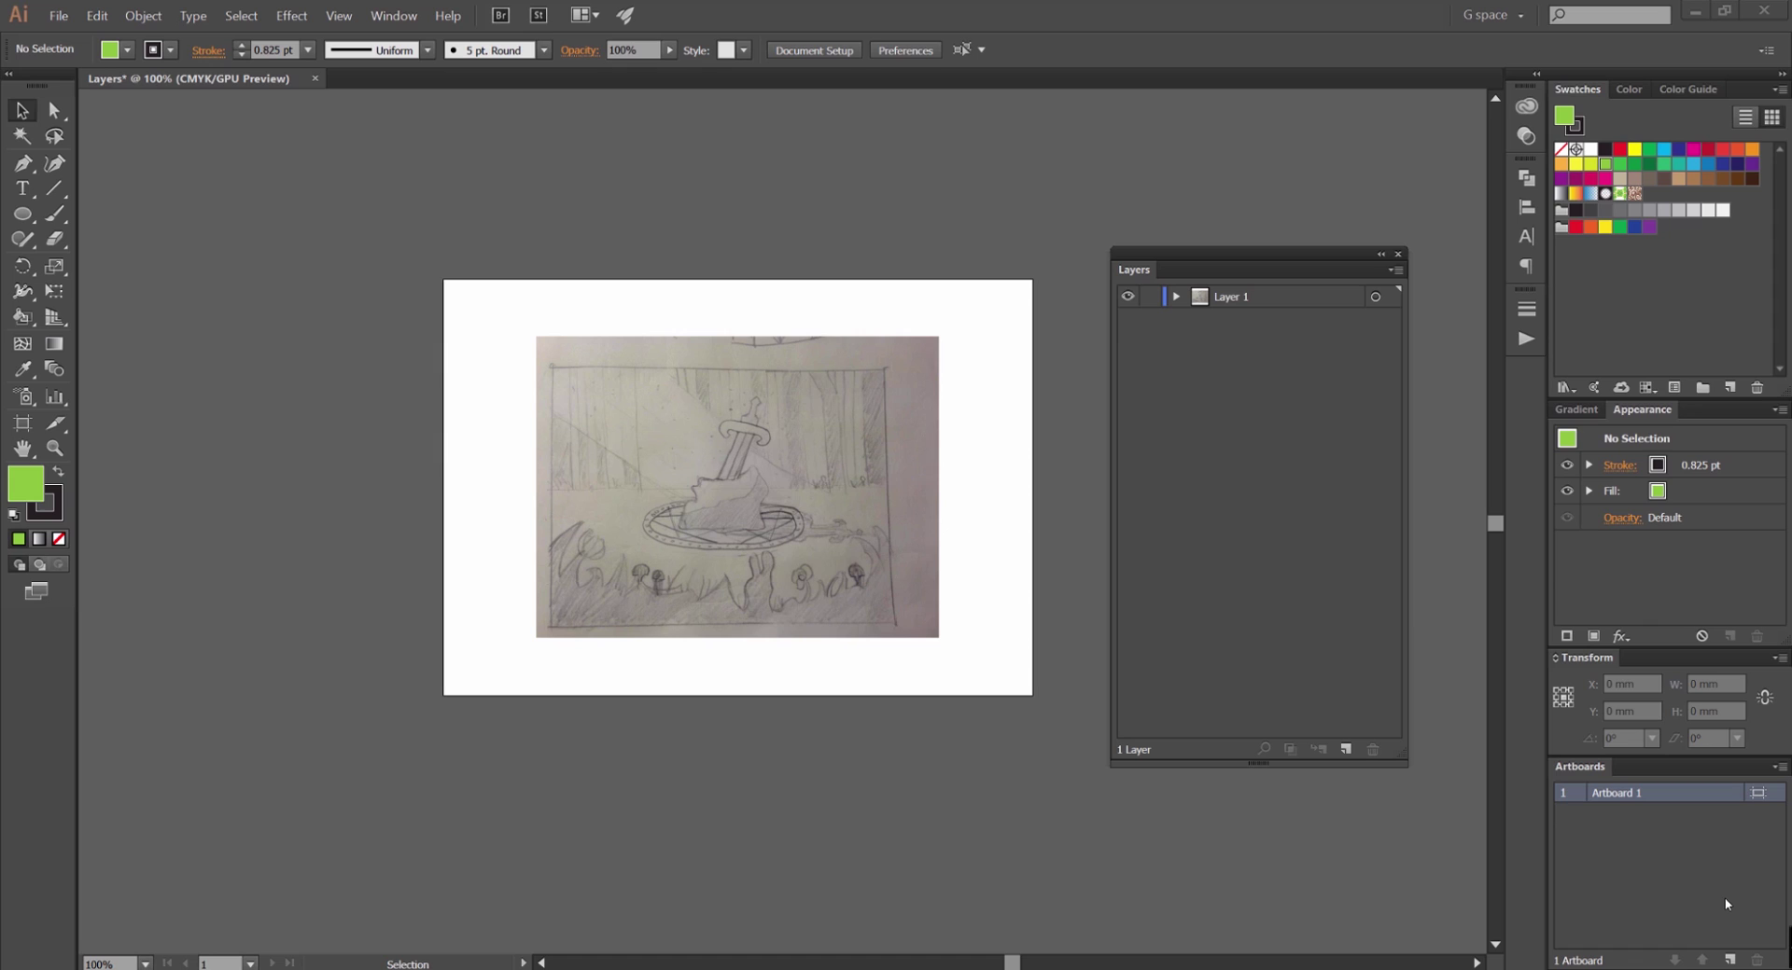
Check which panels are open, then select and deselect the placed sketch image.
{"action": "scroll", "coordinate": [1088, 233], "scroll_direction": "up", "scroll_amount": 1}
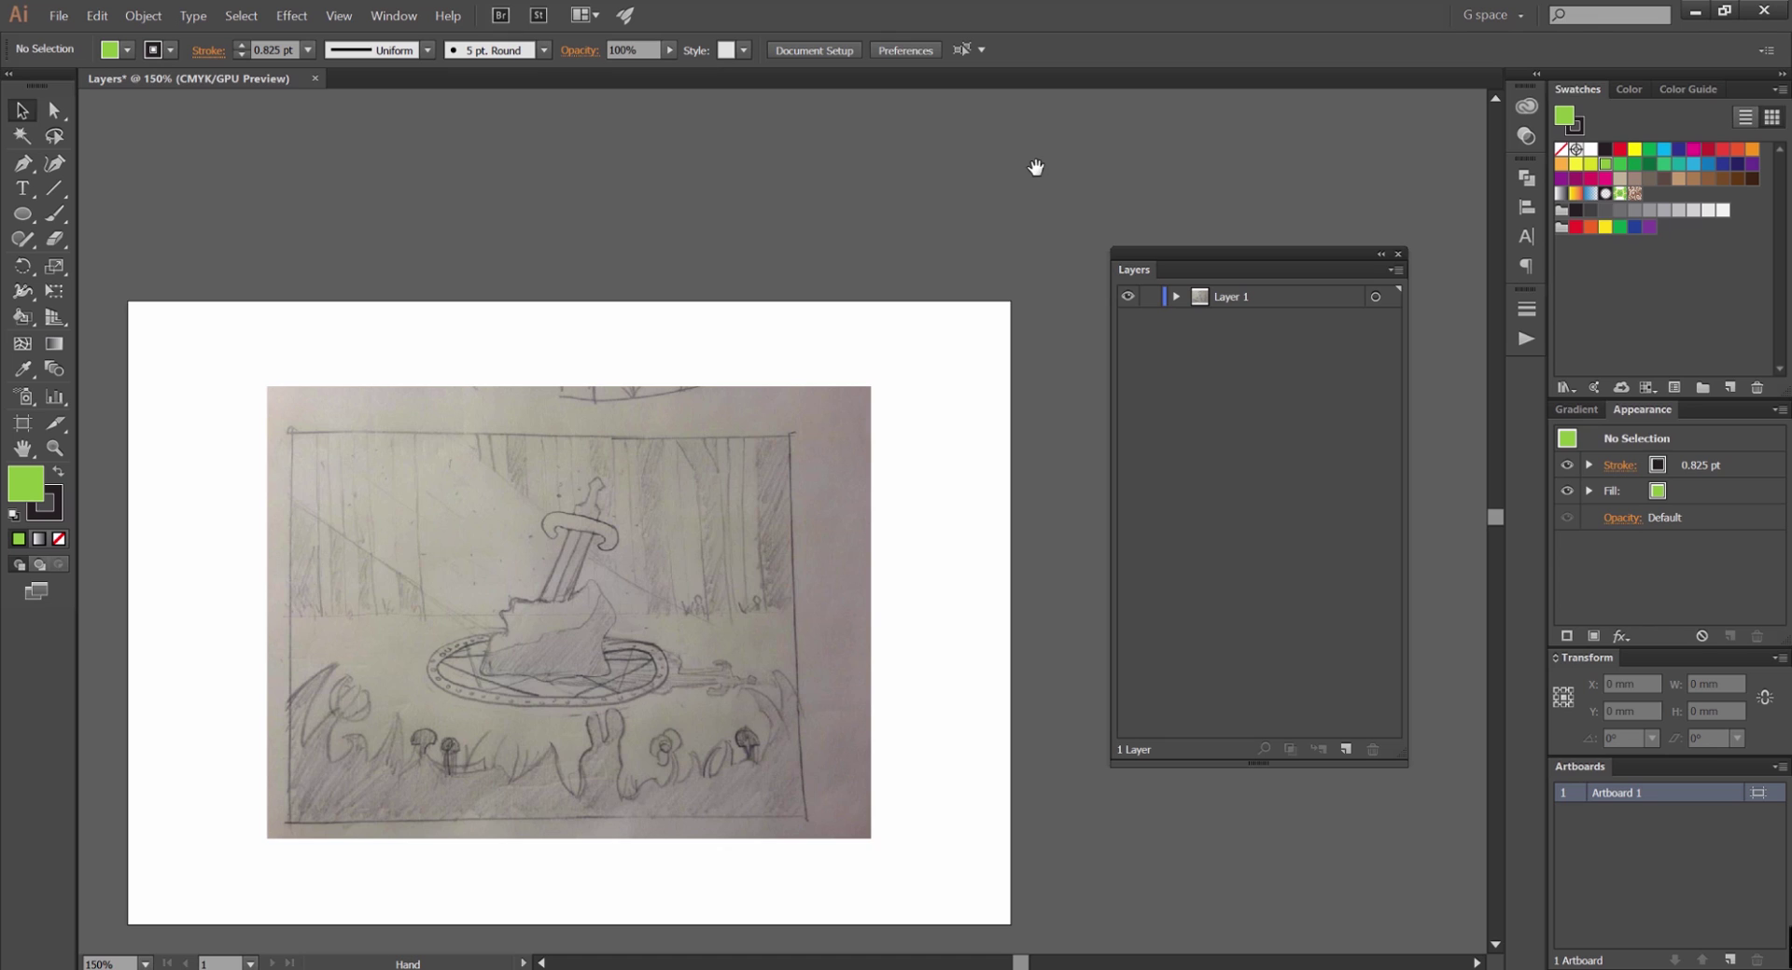
{"action": "scroll", "coordinate": [1048, 208], "scroll_direction": "down", "scroll_amount": 1}
{"action": "left_click", "coordinate": [393, 15]}
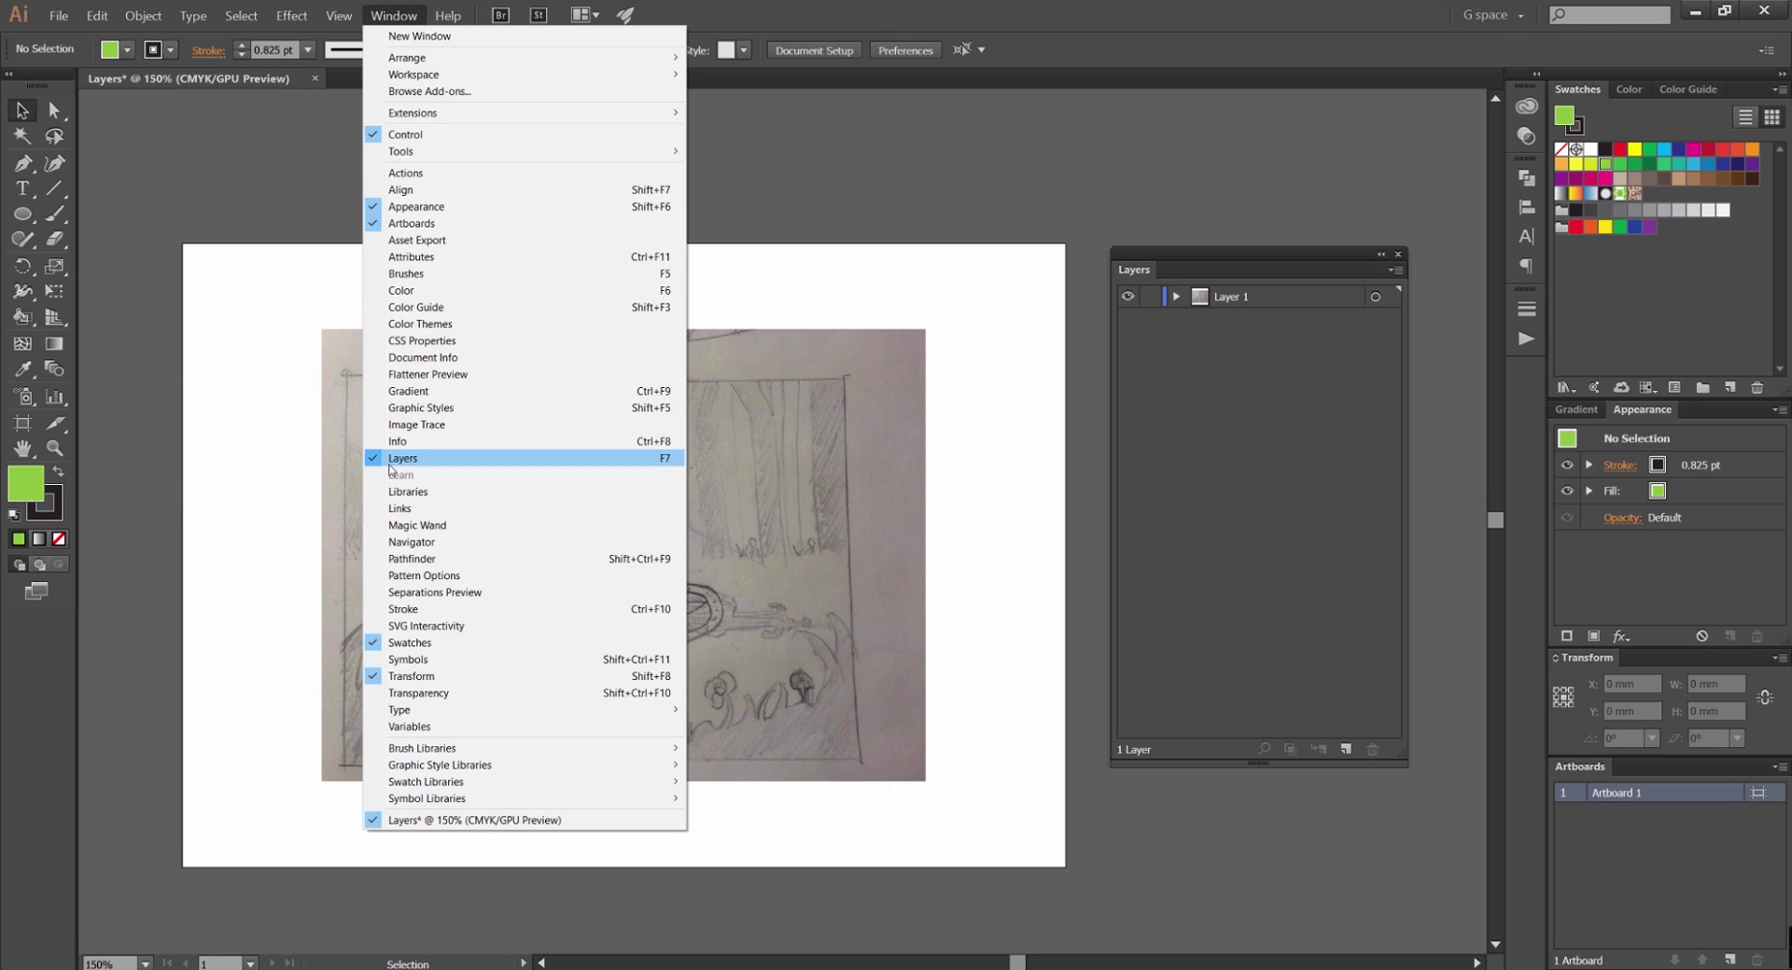
{"action": "left_click", "coordinate": [1241, 299]}
{"action": "left_click_drag", "start_coordinate": [1241, 252], "coordinate": [1245, 266]}
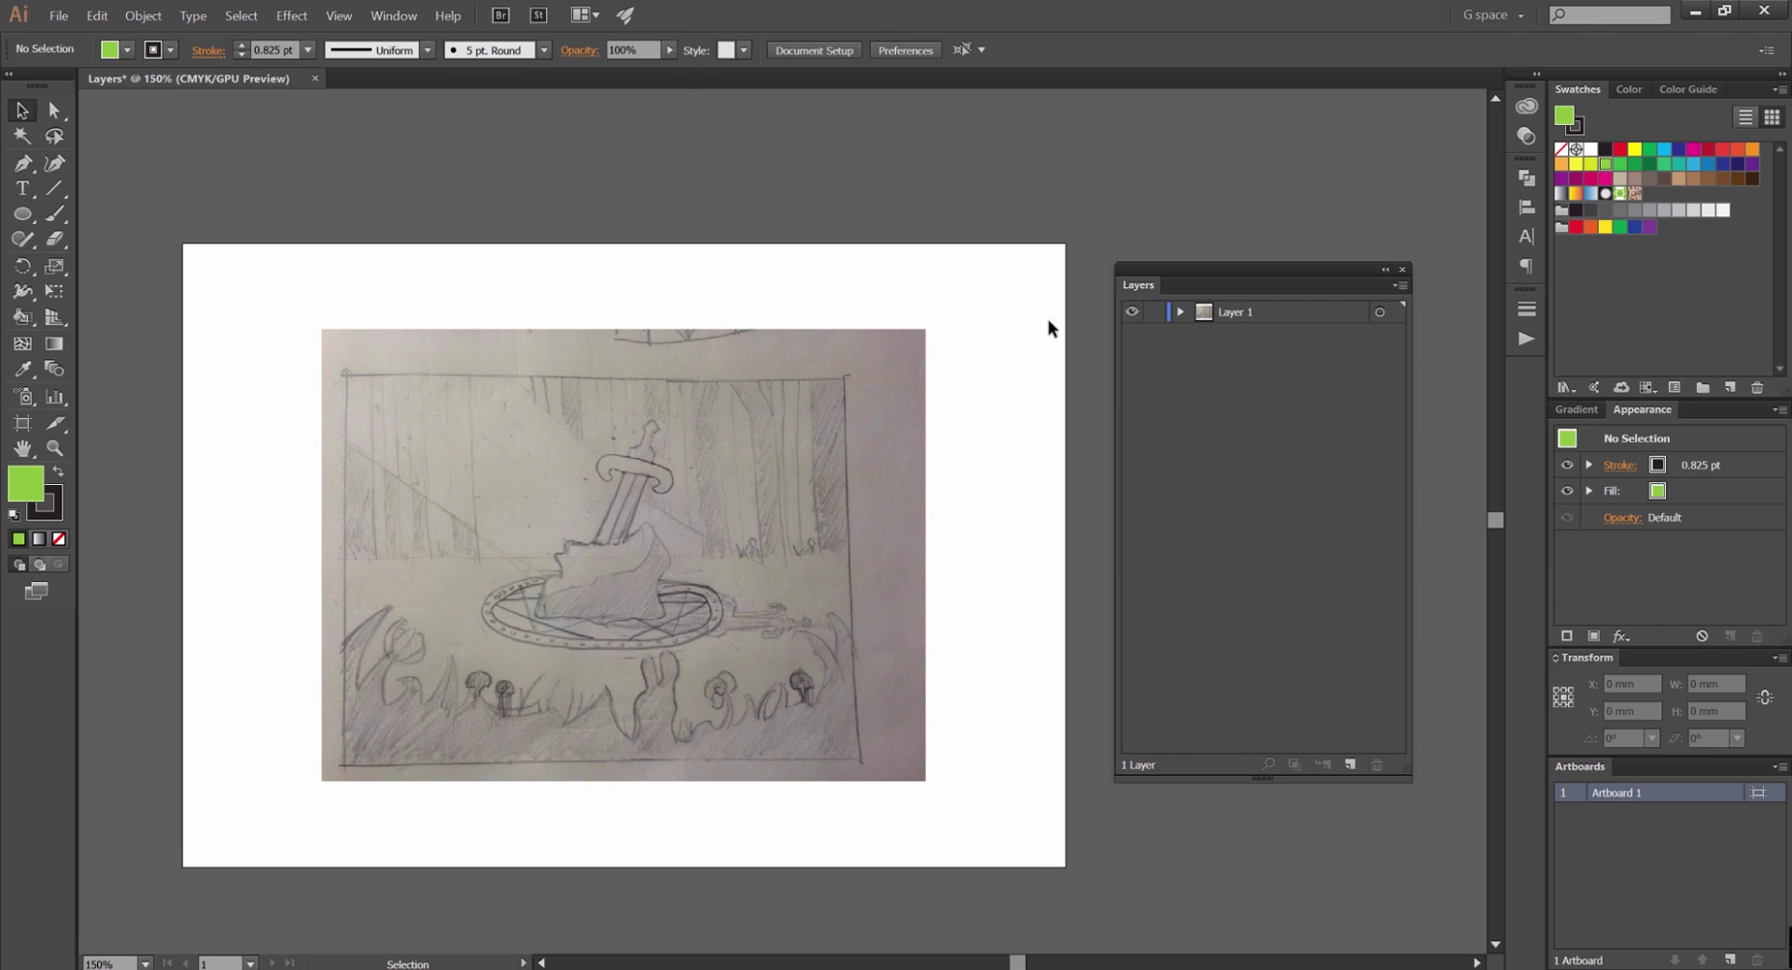
{"action": "scroll", "coordinate": [1048, 327], "scroll_direction": "down", "scroll_amount": 2}
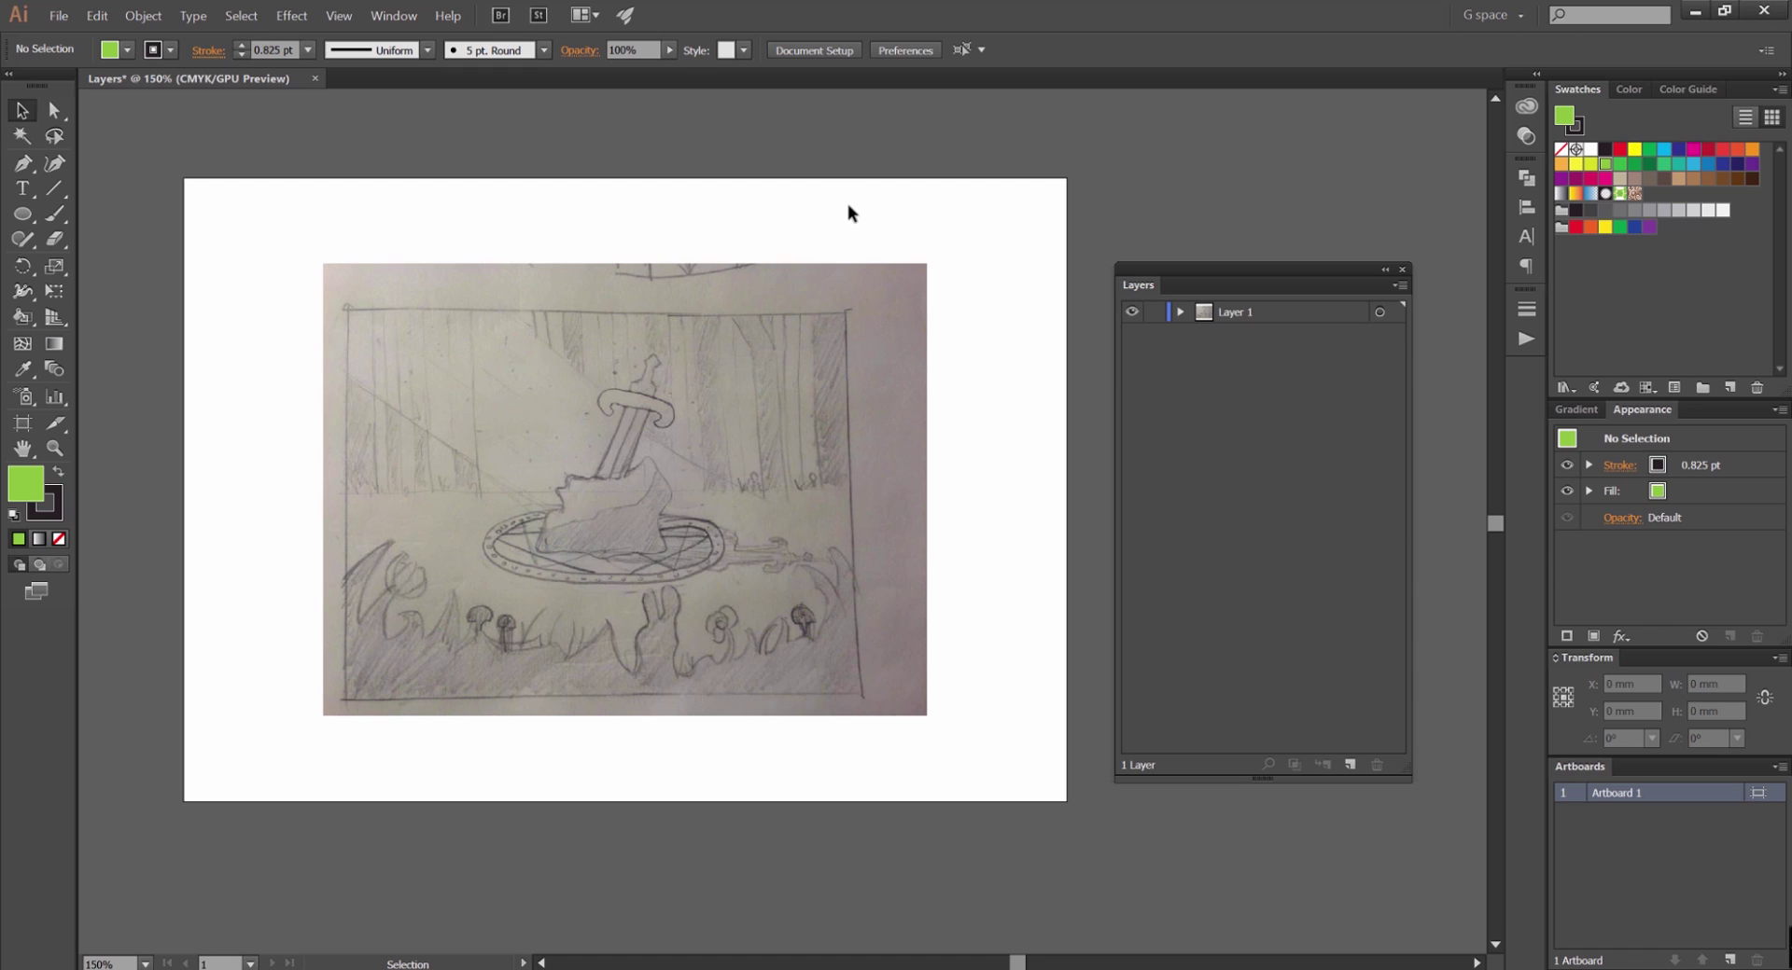
{"action": "left_click", "coordinate": [716, 336]}
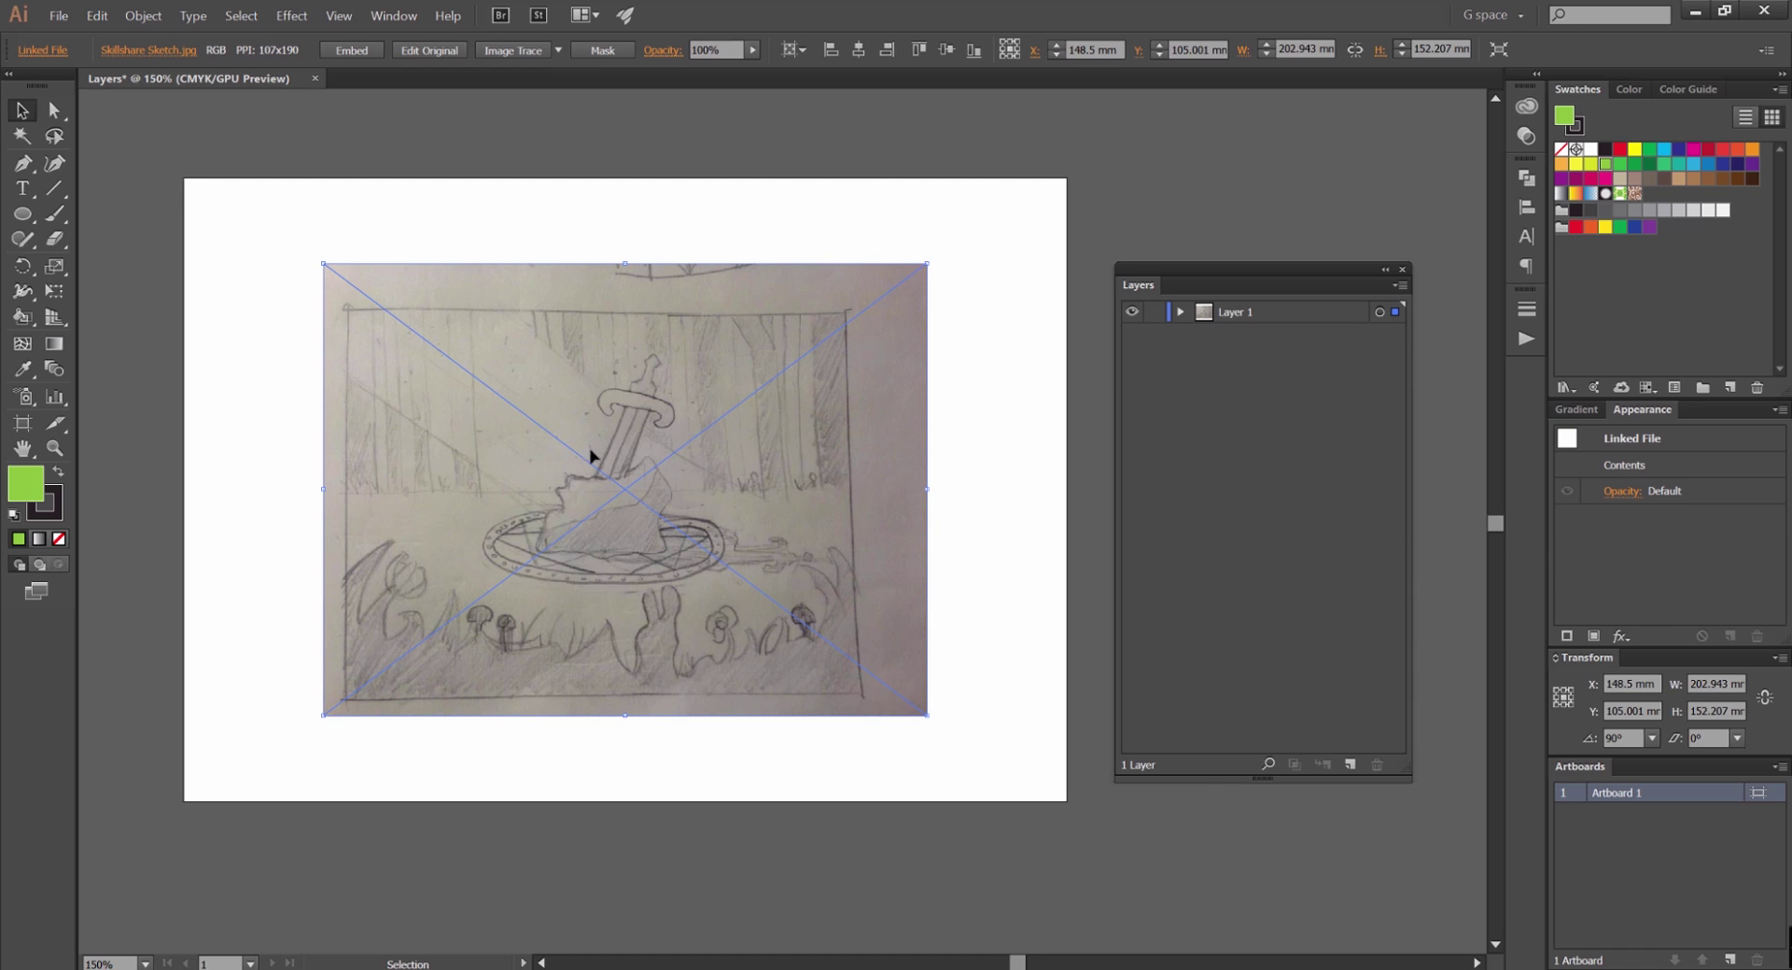
{"action": "scroll", "coordinate": [619, 499], "scroll_direction": "up", "scroll_amount": 1}
{"action": "scroll", "coordinate": [628, 491], "scroll_direction": "down", "scroll_amount": 1}
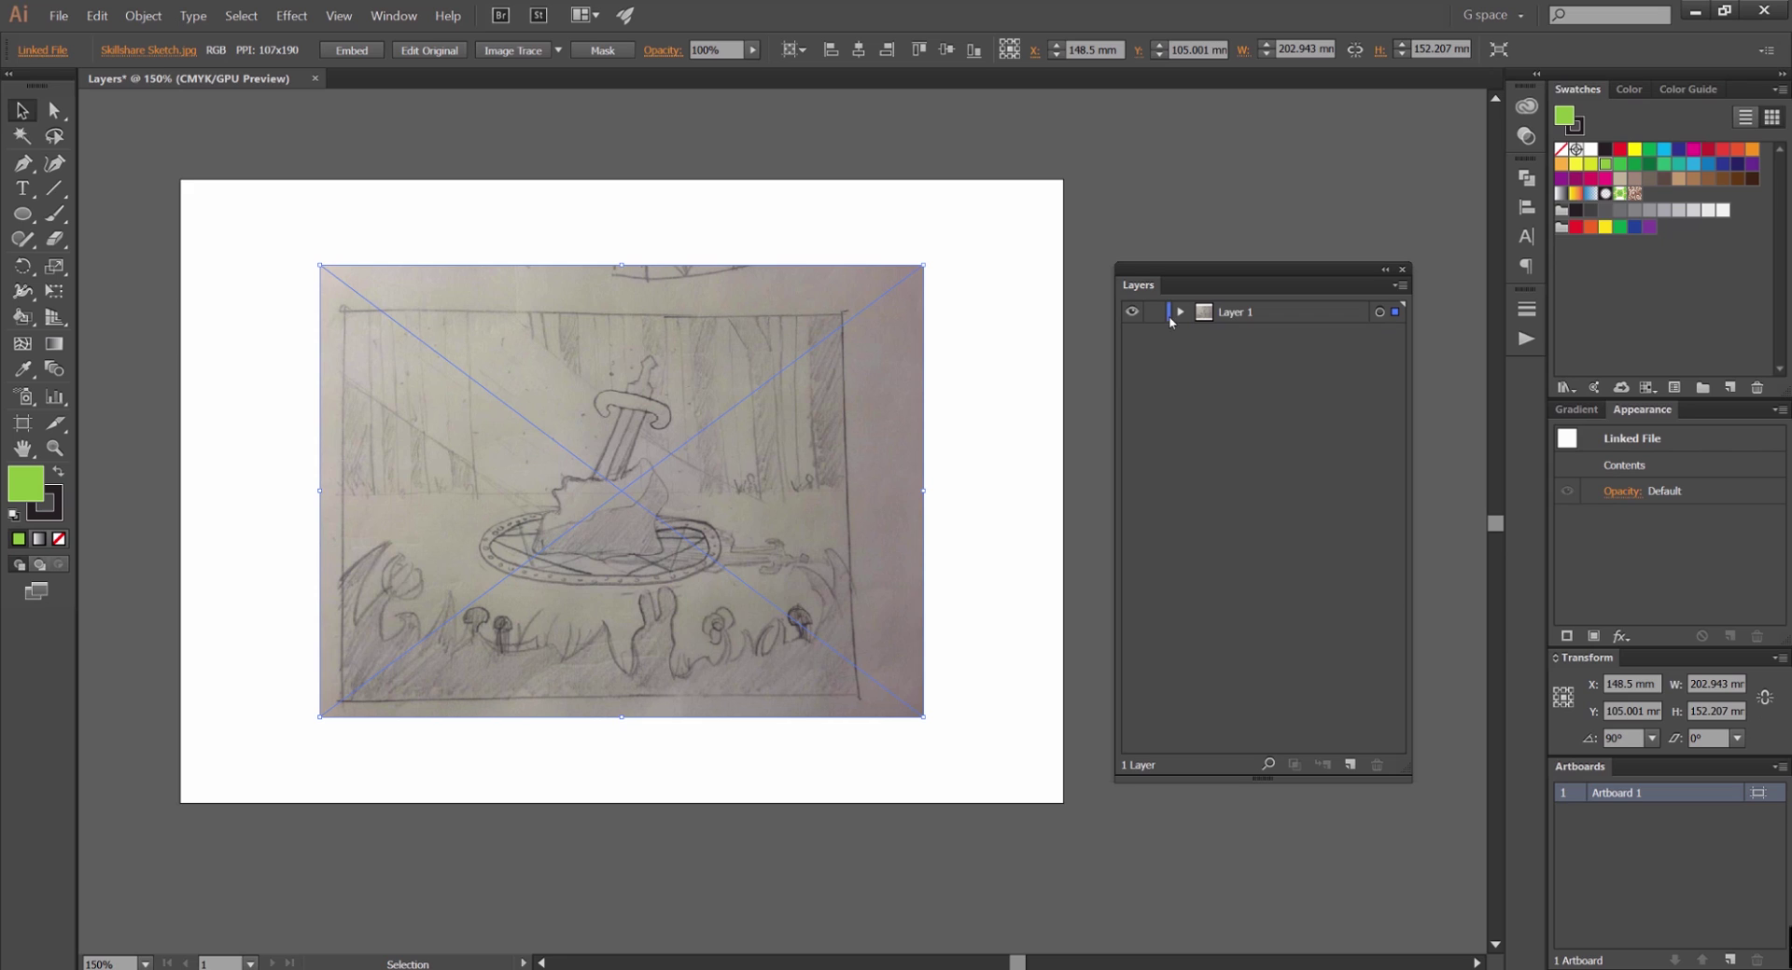
{"action": "left_click", "coordinate": [1039, 192]}
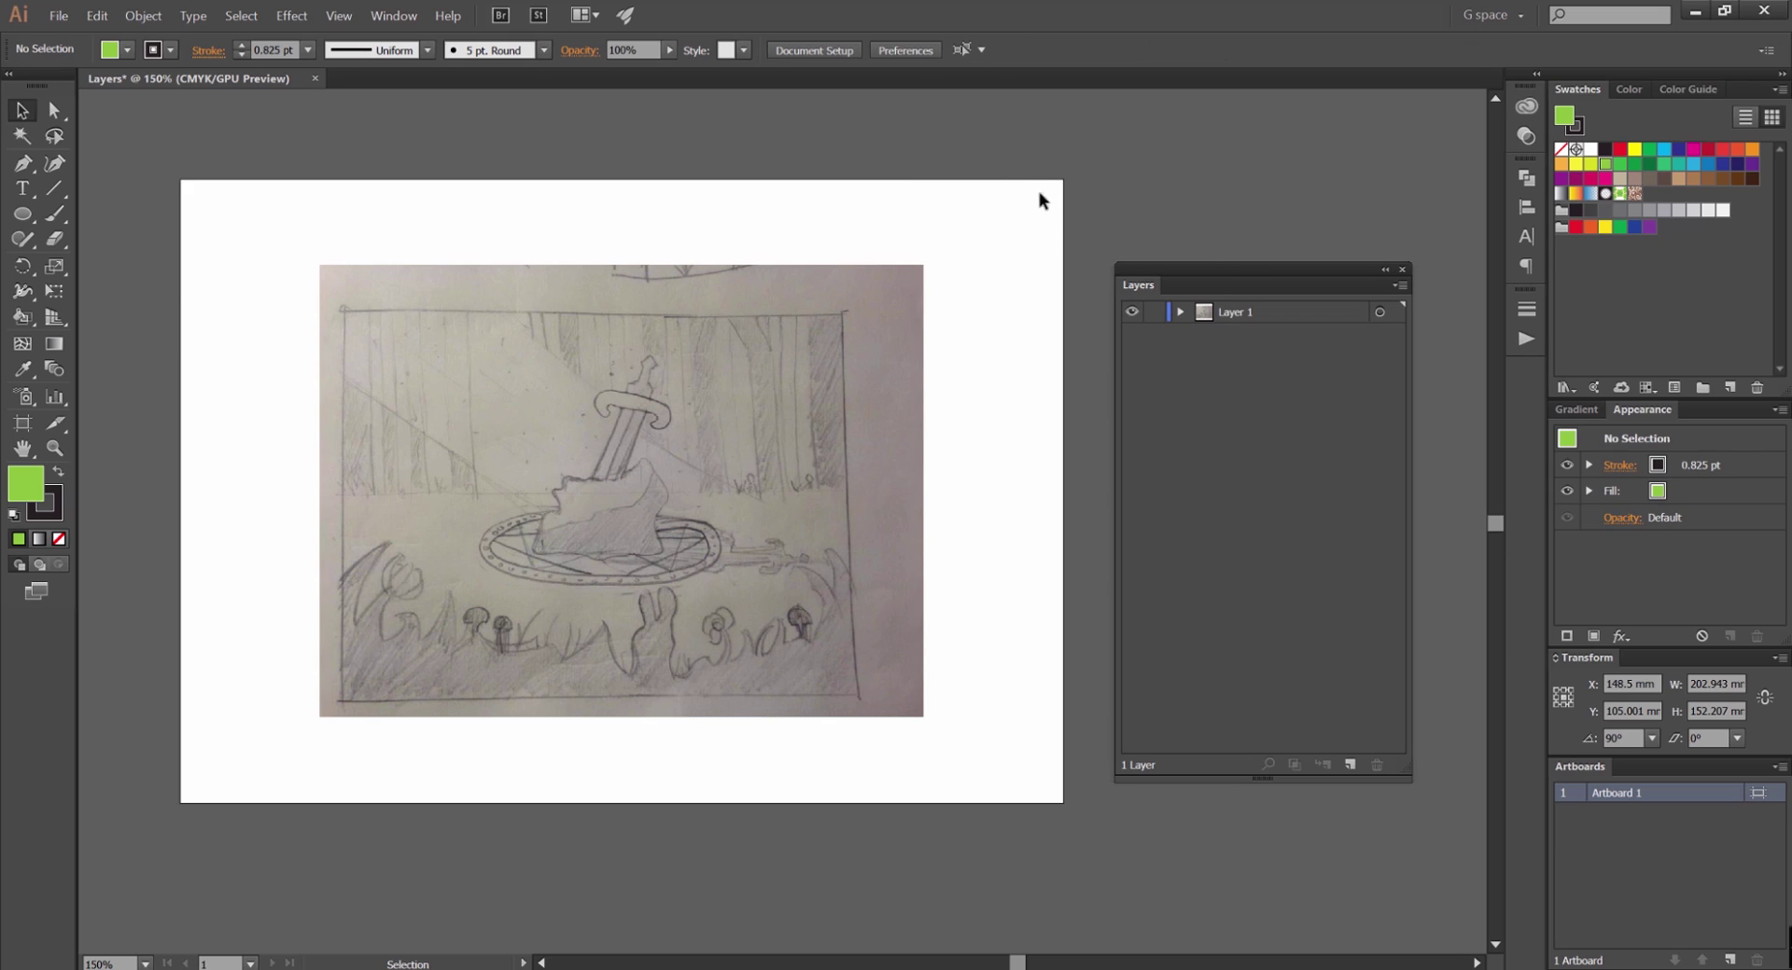
Rename Layer 1 to 'Sketch'.
{"action": "double_click", "coordinate": [1239, 315]}
{"action": "type", "text": "Sketch"}
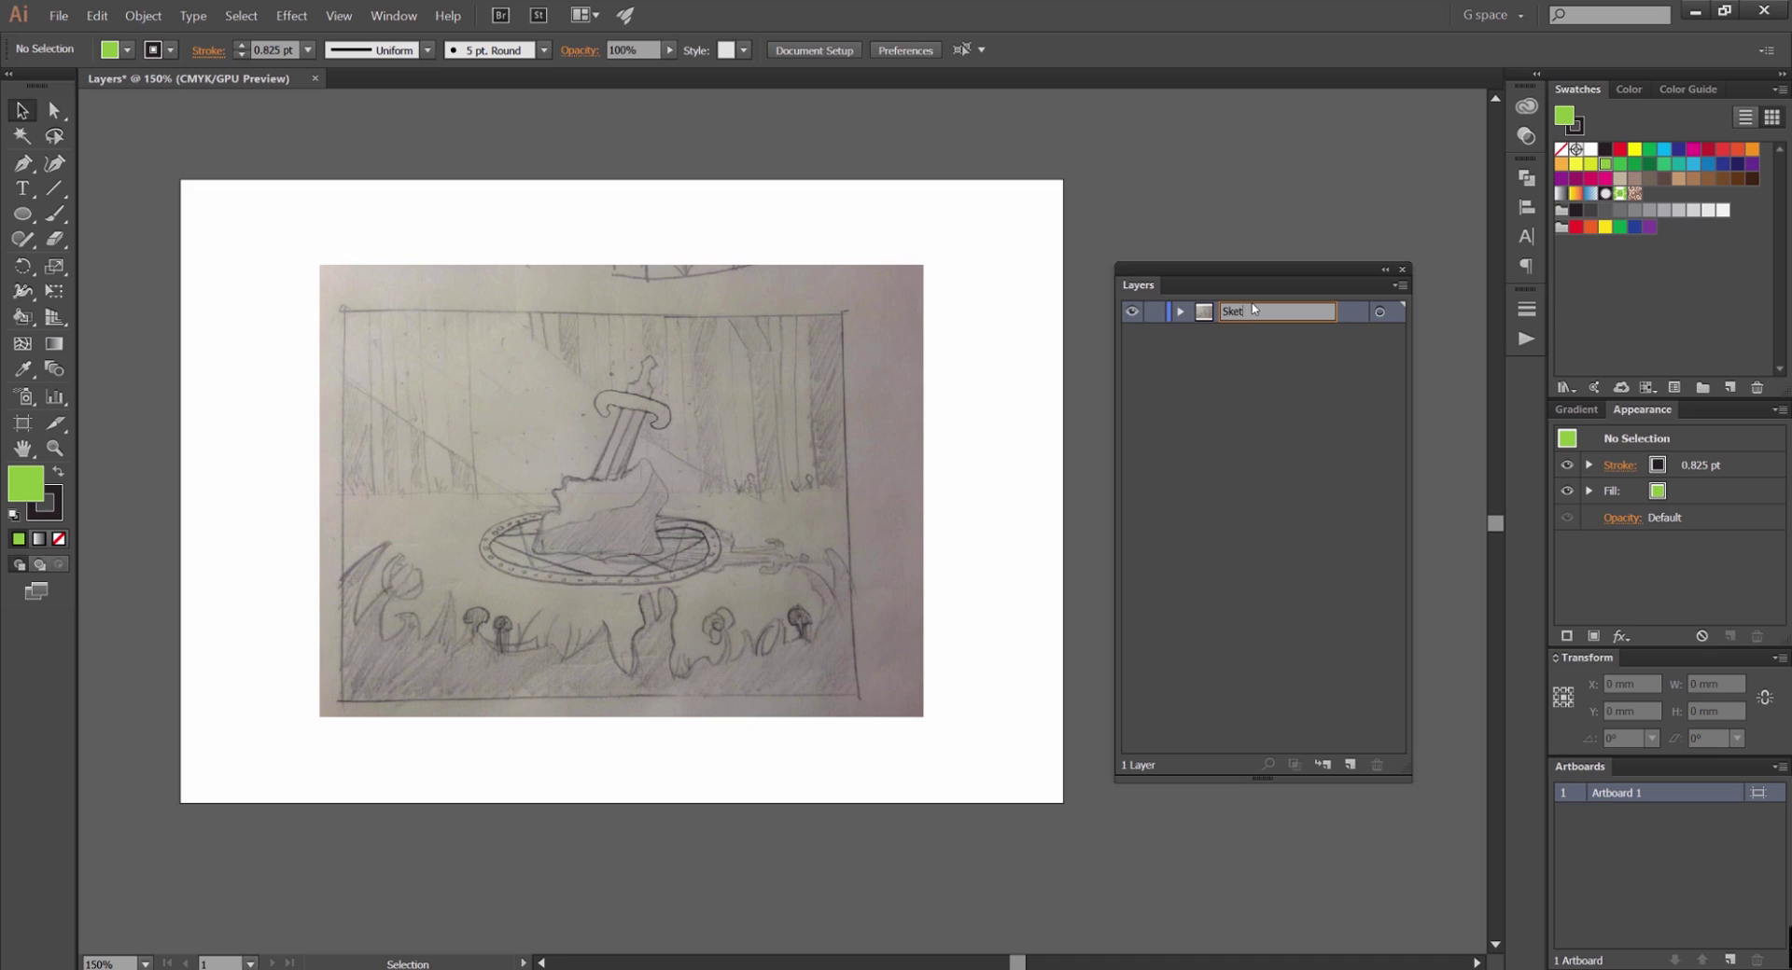
{"action": "key", "text": "Return"}
Set the Sketch layer to Burgundy, locked, Template, with images dimmed to 40%.
{"action": "double_click", "coordinate": [1319, 318]}
{"action": "mouse_move", "coordinate": [1183, 364]}
{"action": "left_mouse_down"}
{"action": "mouse_move", "coordinate": [1071, 288]}
{"action": "mouse_move", "coordinate": [1132, 368]}
{"action": "mouse_move", "coordinate": [1011, 359]}
{"action": "left_mouse_up"}
{"action": "left_click", "coordinate": [1093, 403]}
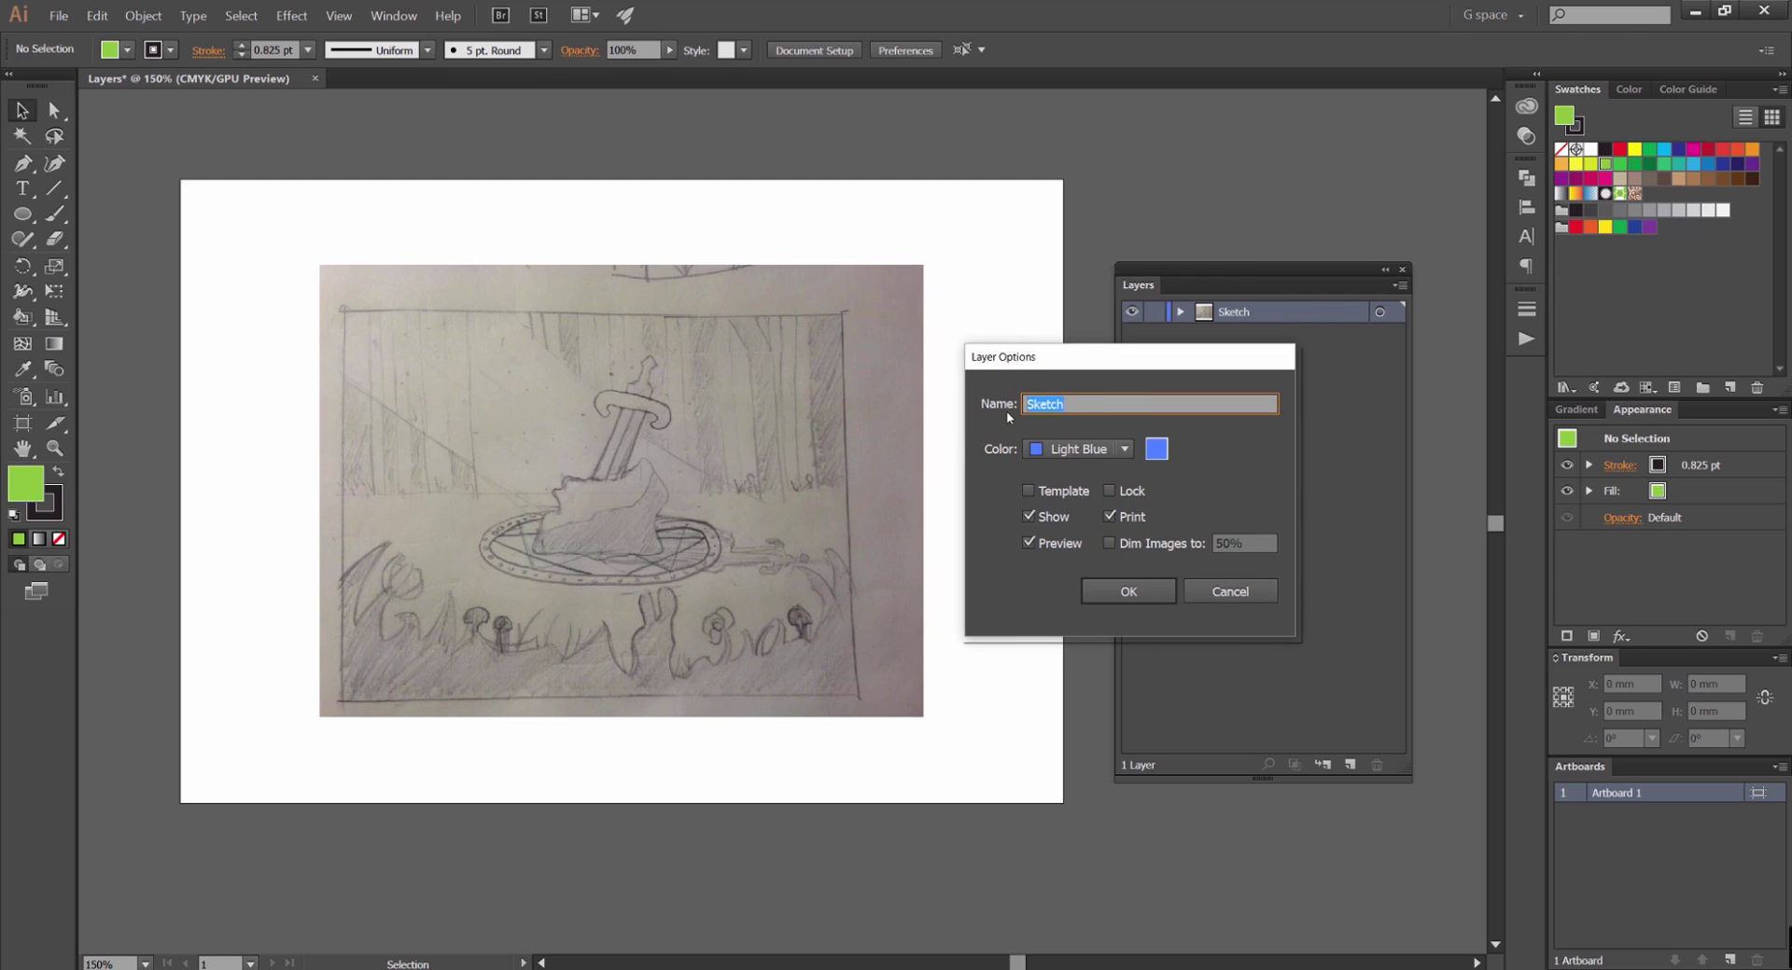
{"action": "left_click", "coordinate": [1078, 450]}
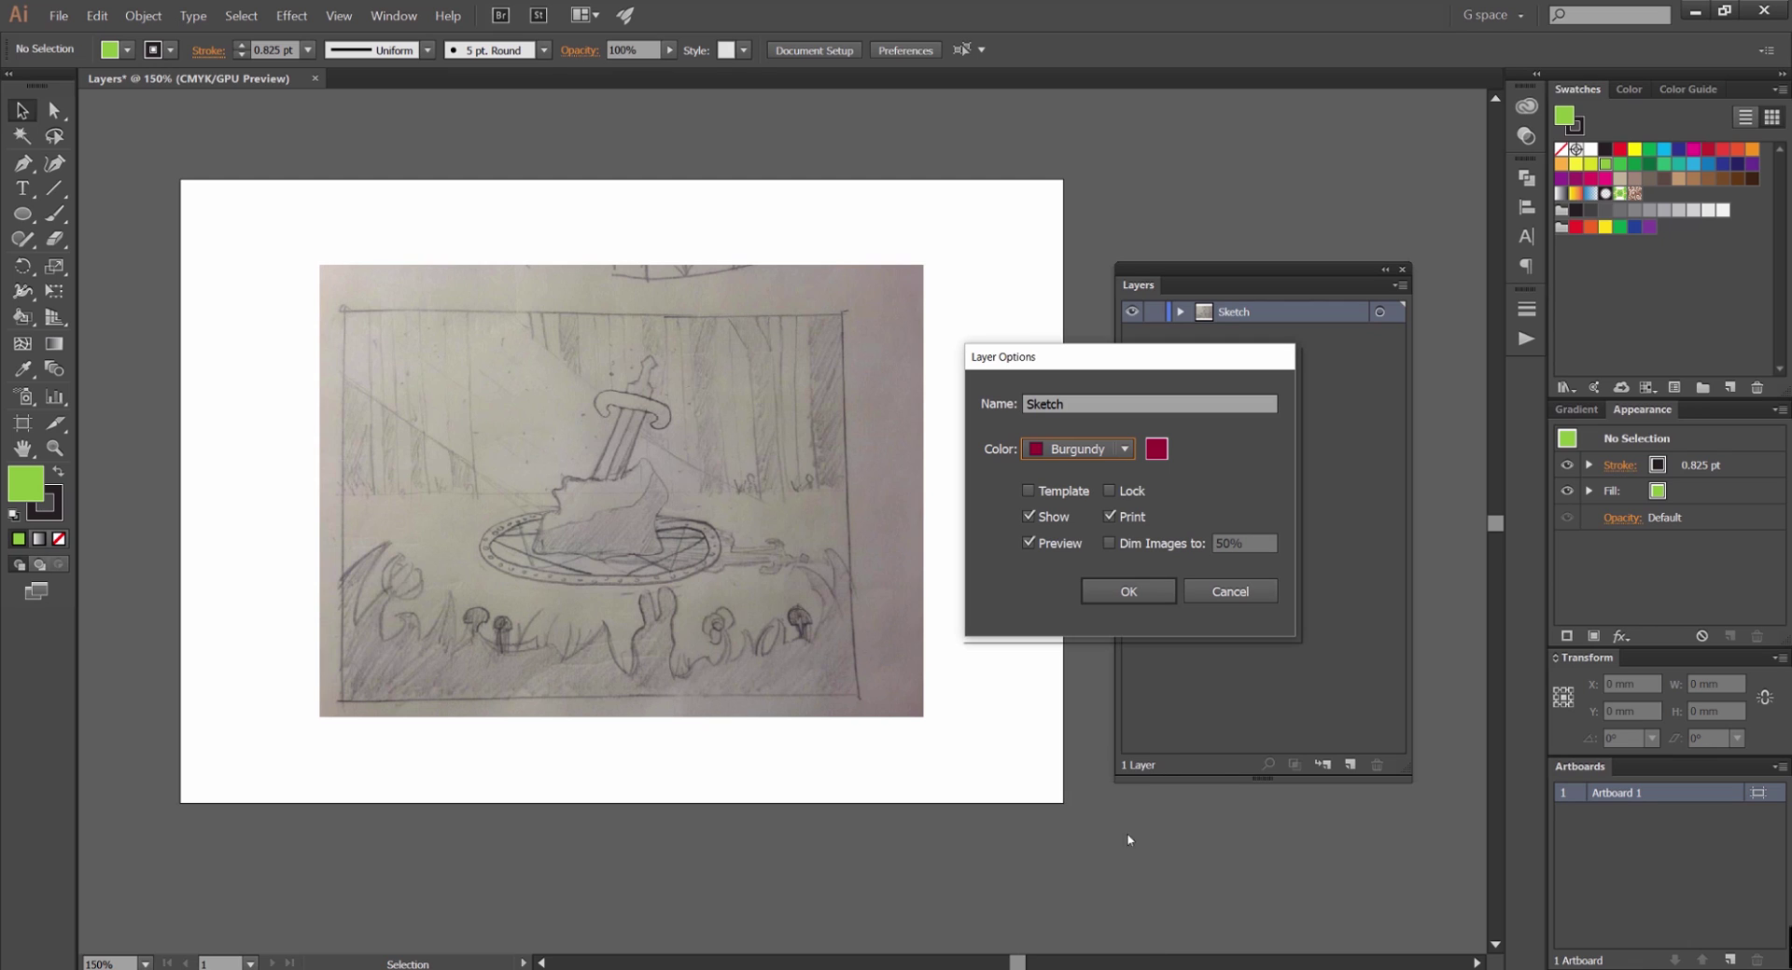
{"action": "left_click", "coordinate": [1112, 869]}
{"action": "left_click_drag", "start_coordinate": [1153, 362], "coordinate": [1201, 367]}
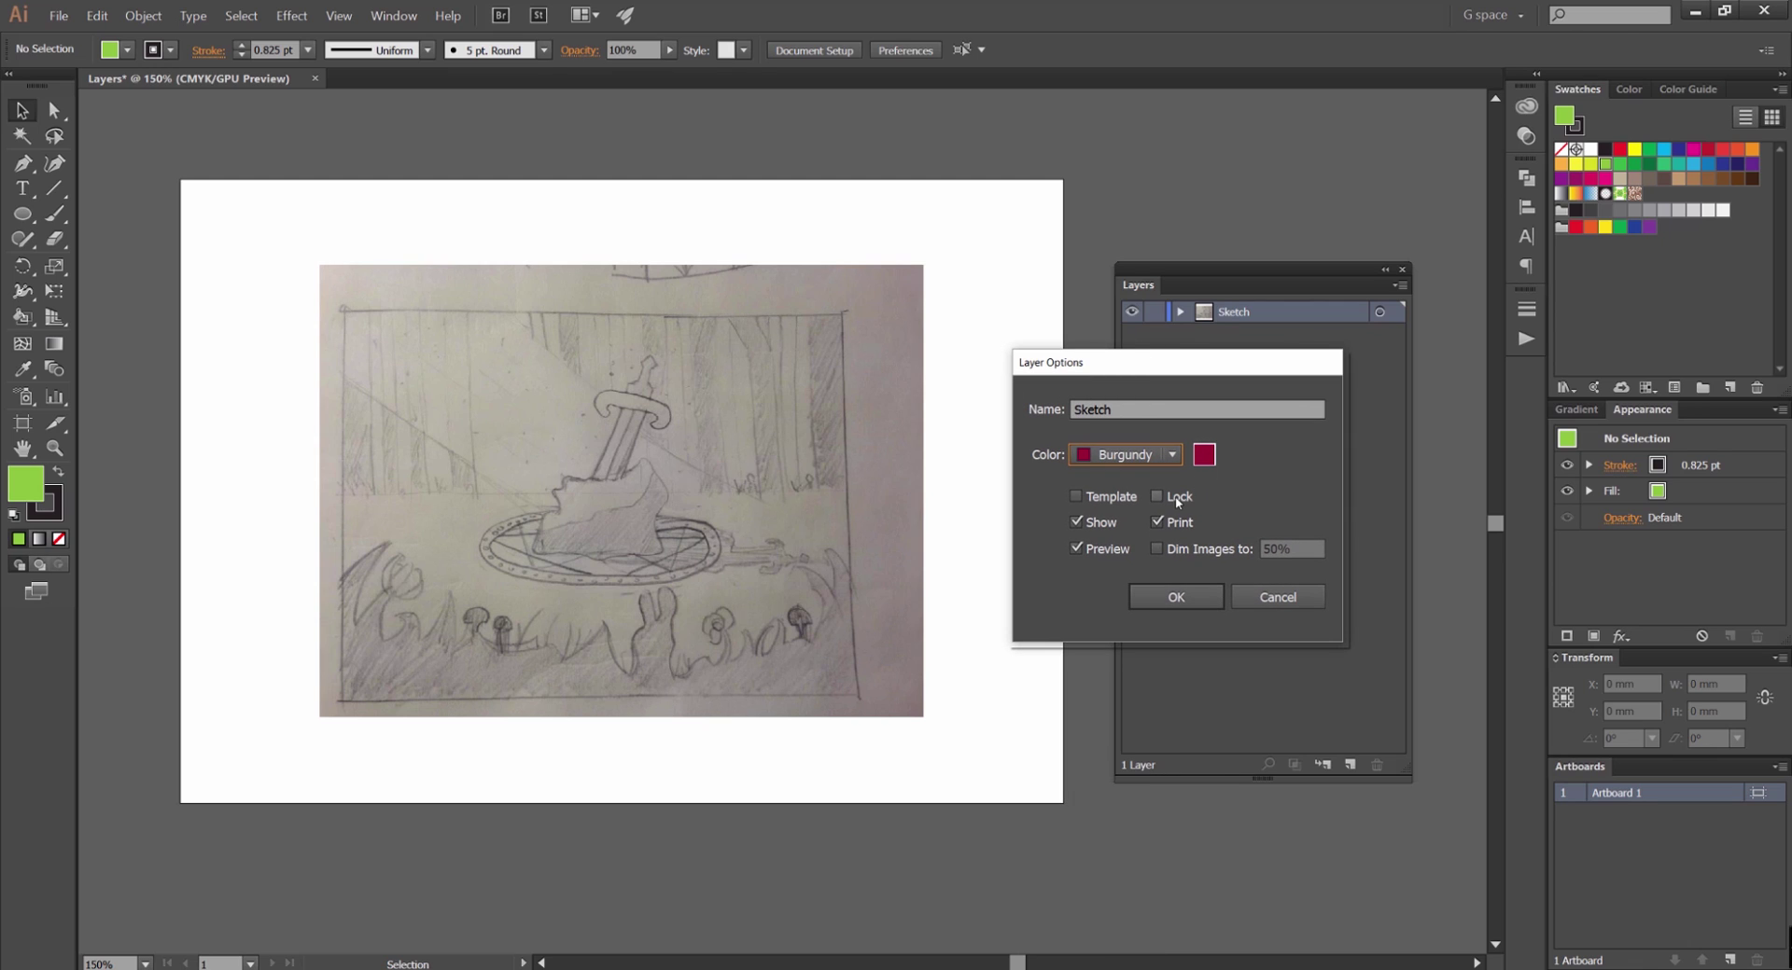
{"action": "left_click", "coordinate": [1175, 500]}
{"action": "left_click_drag", "start_coordinate": [1096, 363], "coordinate": [1058, 348]}
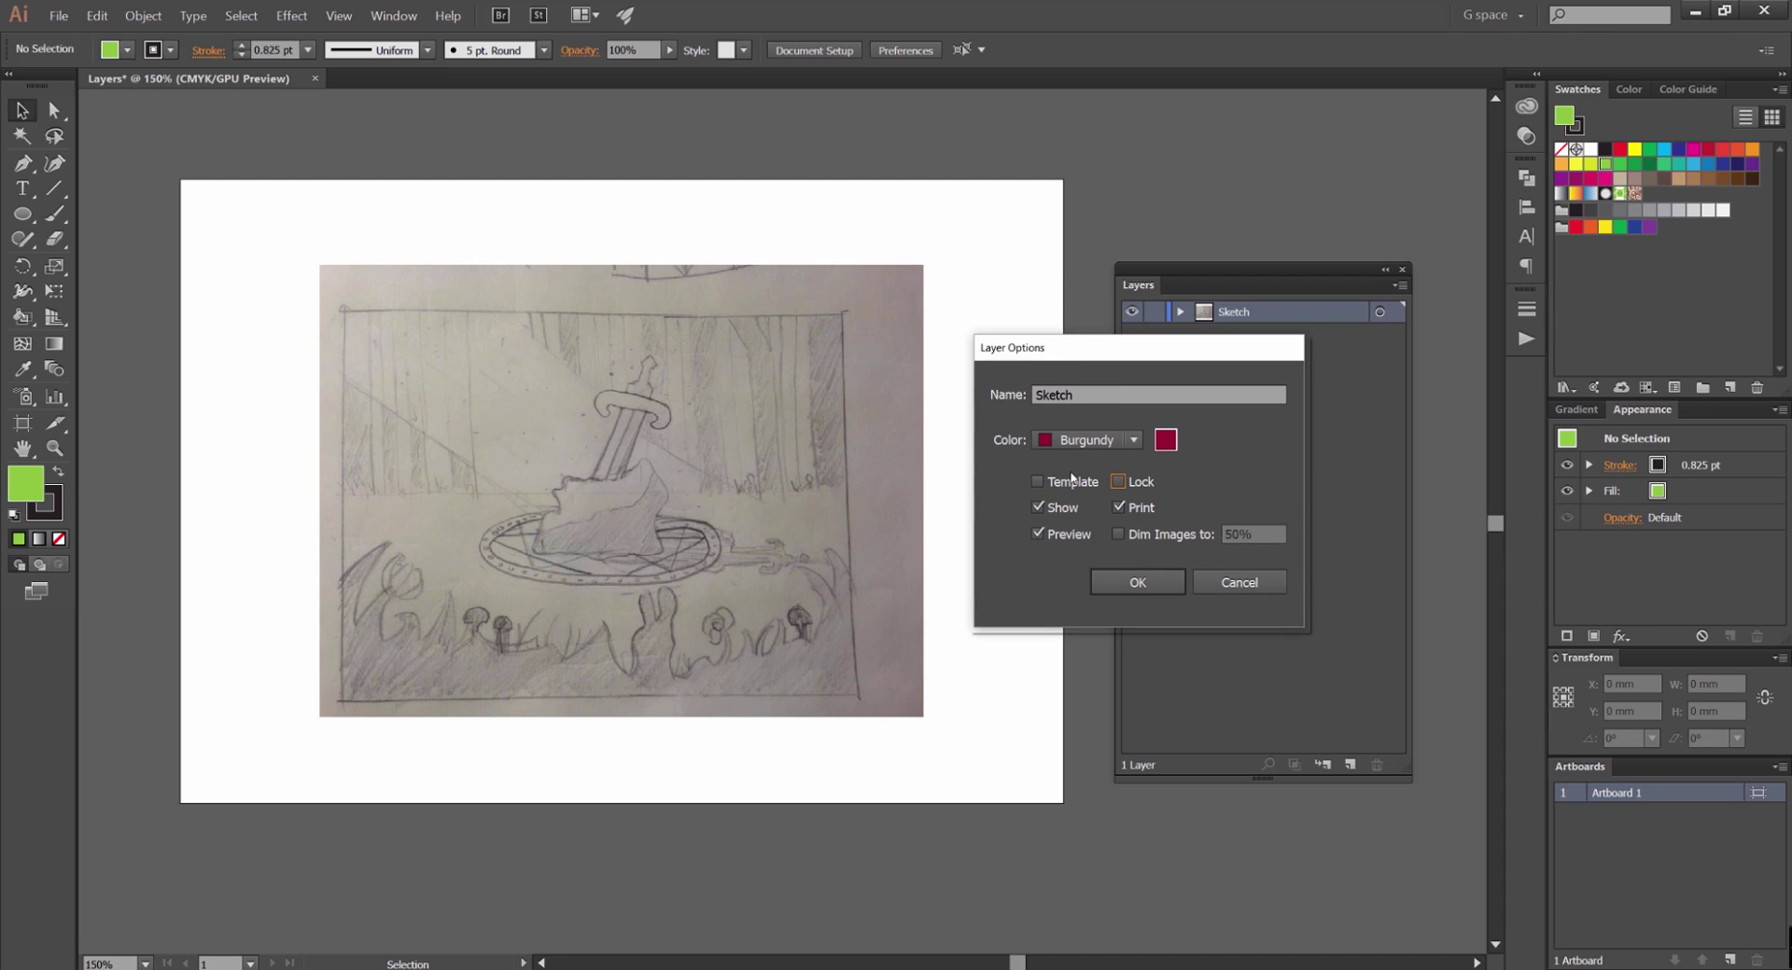
{"action": "left_click", "coordinate": [1067, 482]}
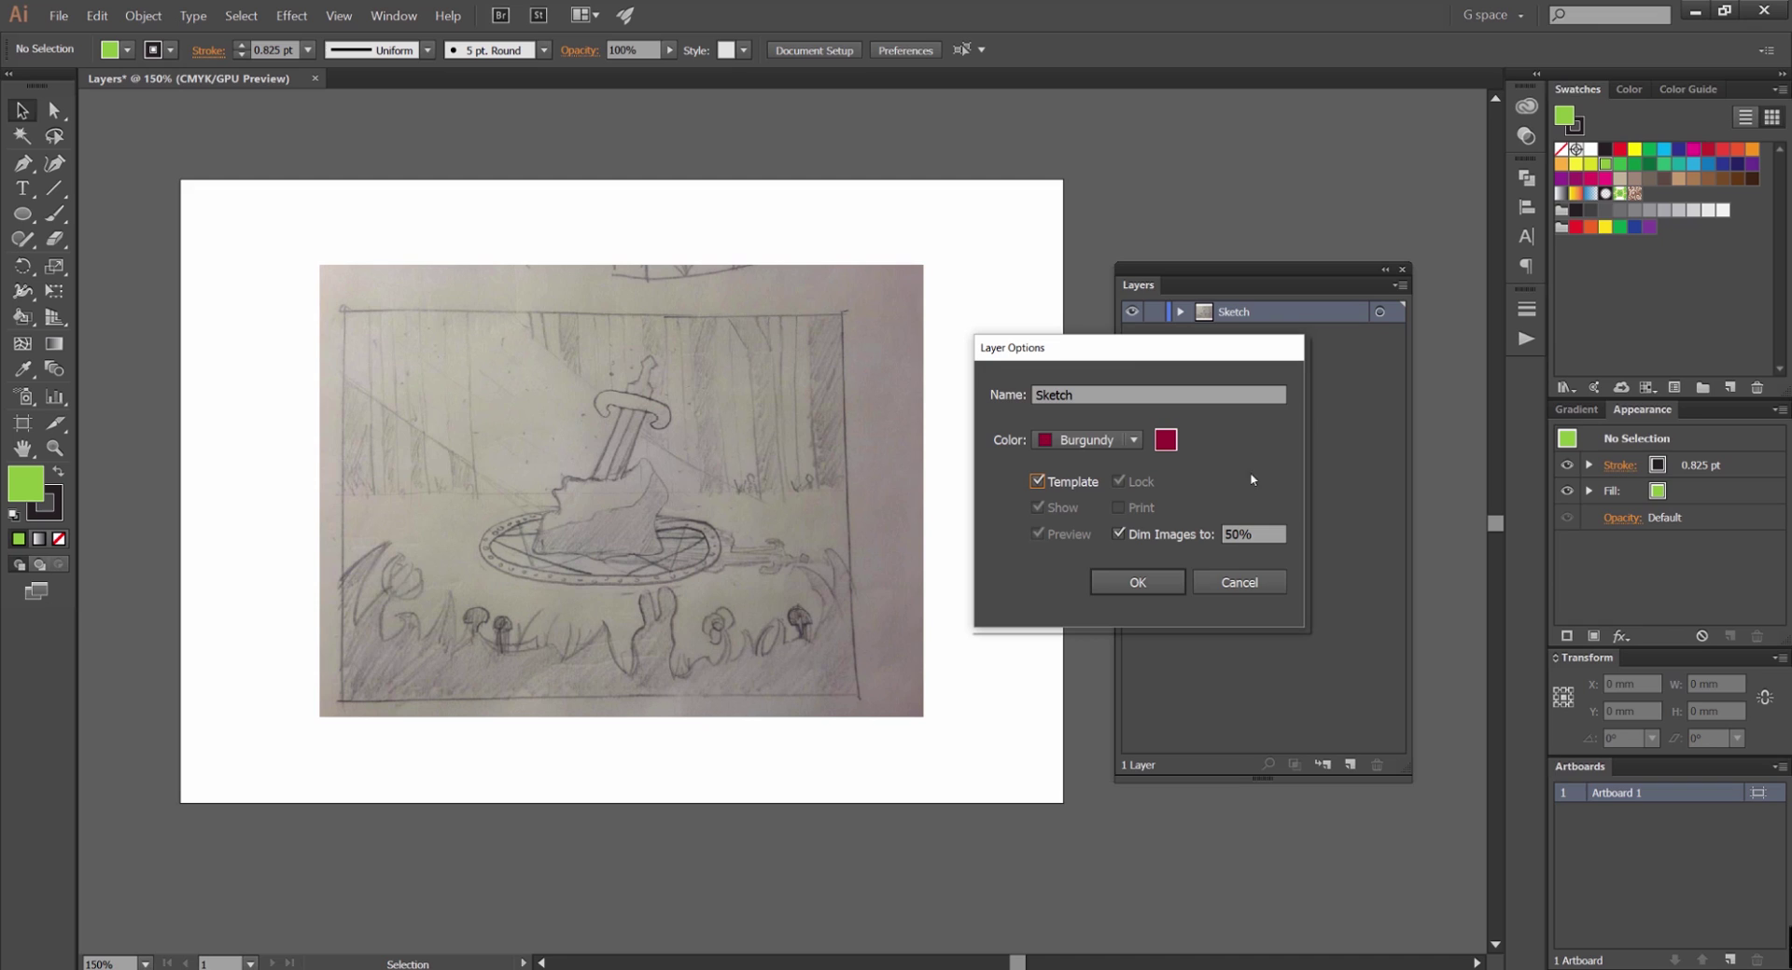
{"action": "left_click_drag", "start_coordinate": [1135, 347], "coordinate": [1201, 389]}
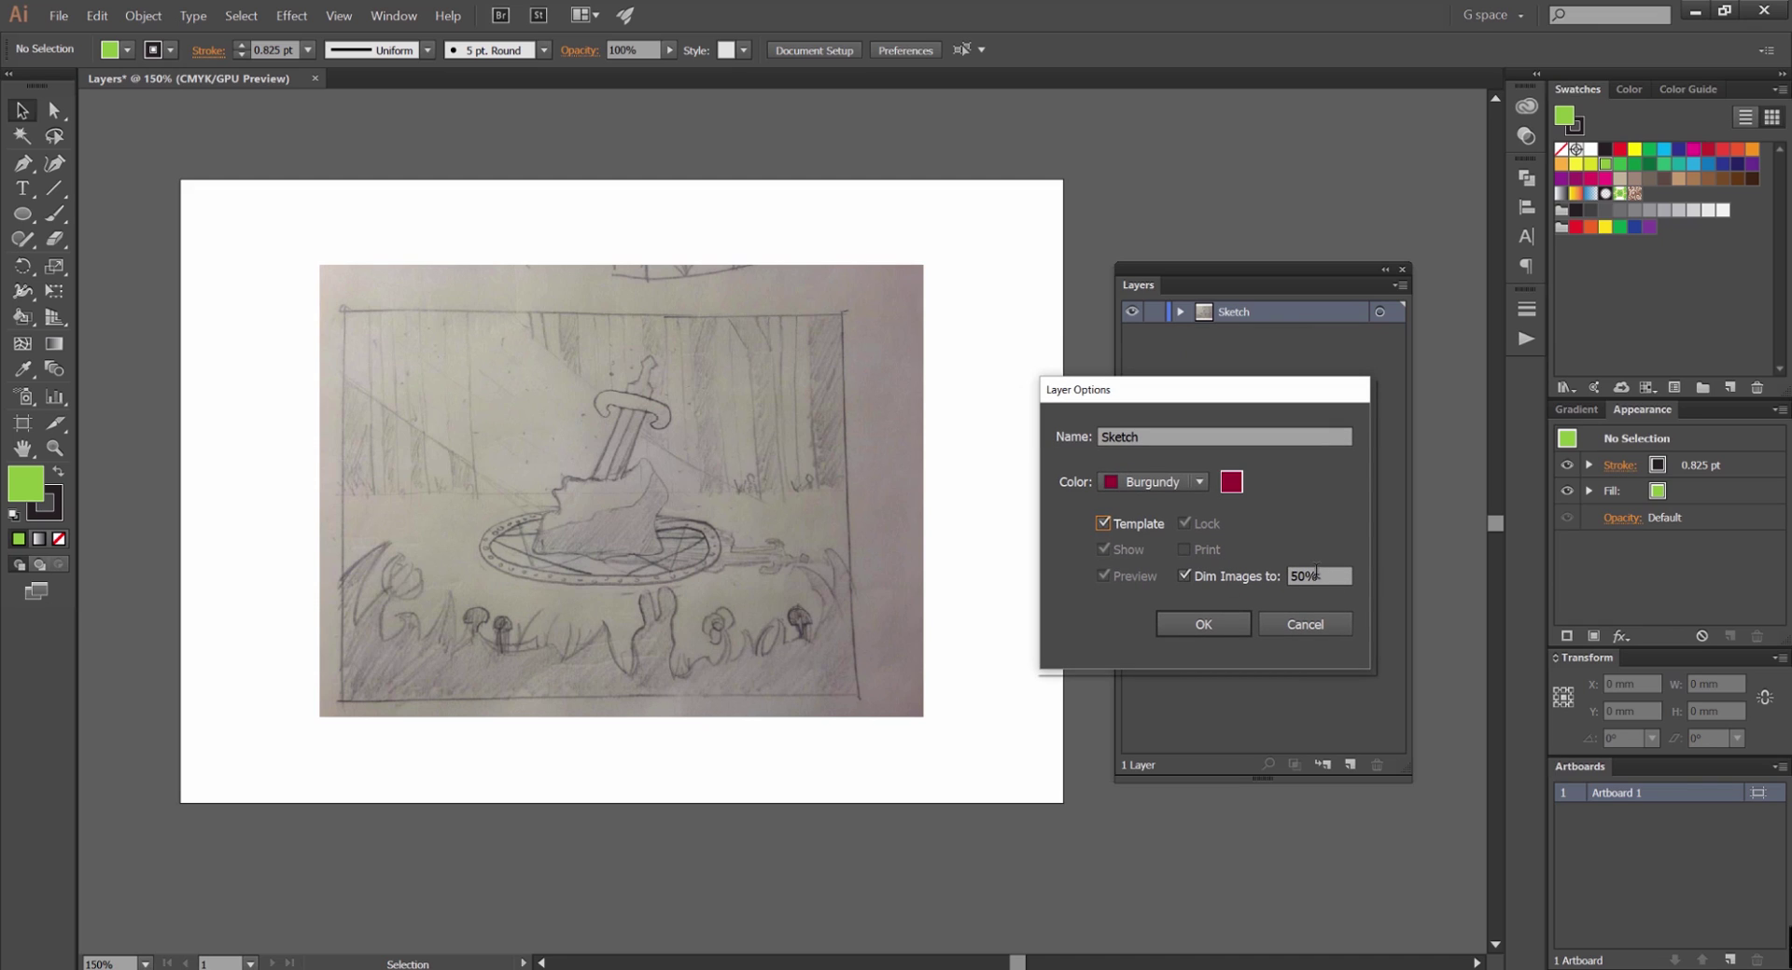
{"action": "double_click", "coordinate": [1327, 576]}
{"action": "type", "text": "40"}
{"action": "key", "text": "Return"}
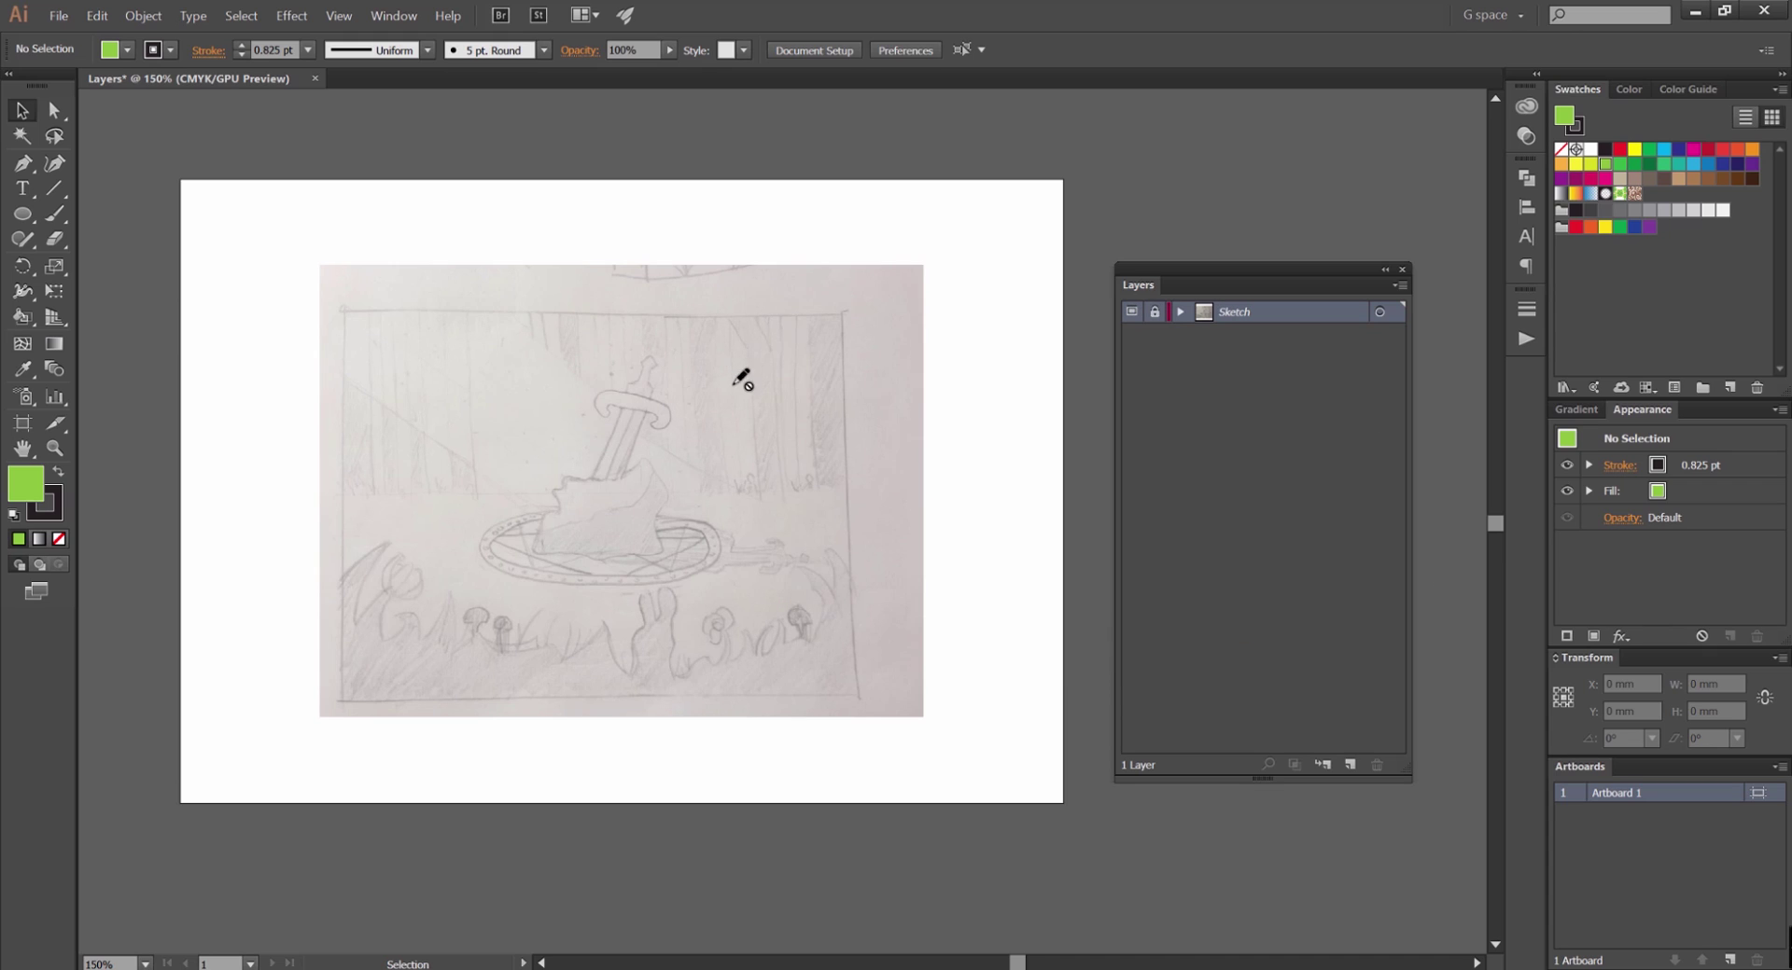
{"action": "left_click_drag", "start_coordinate": [740, 380], "coordinate": [808, 392]}
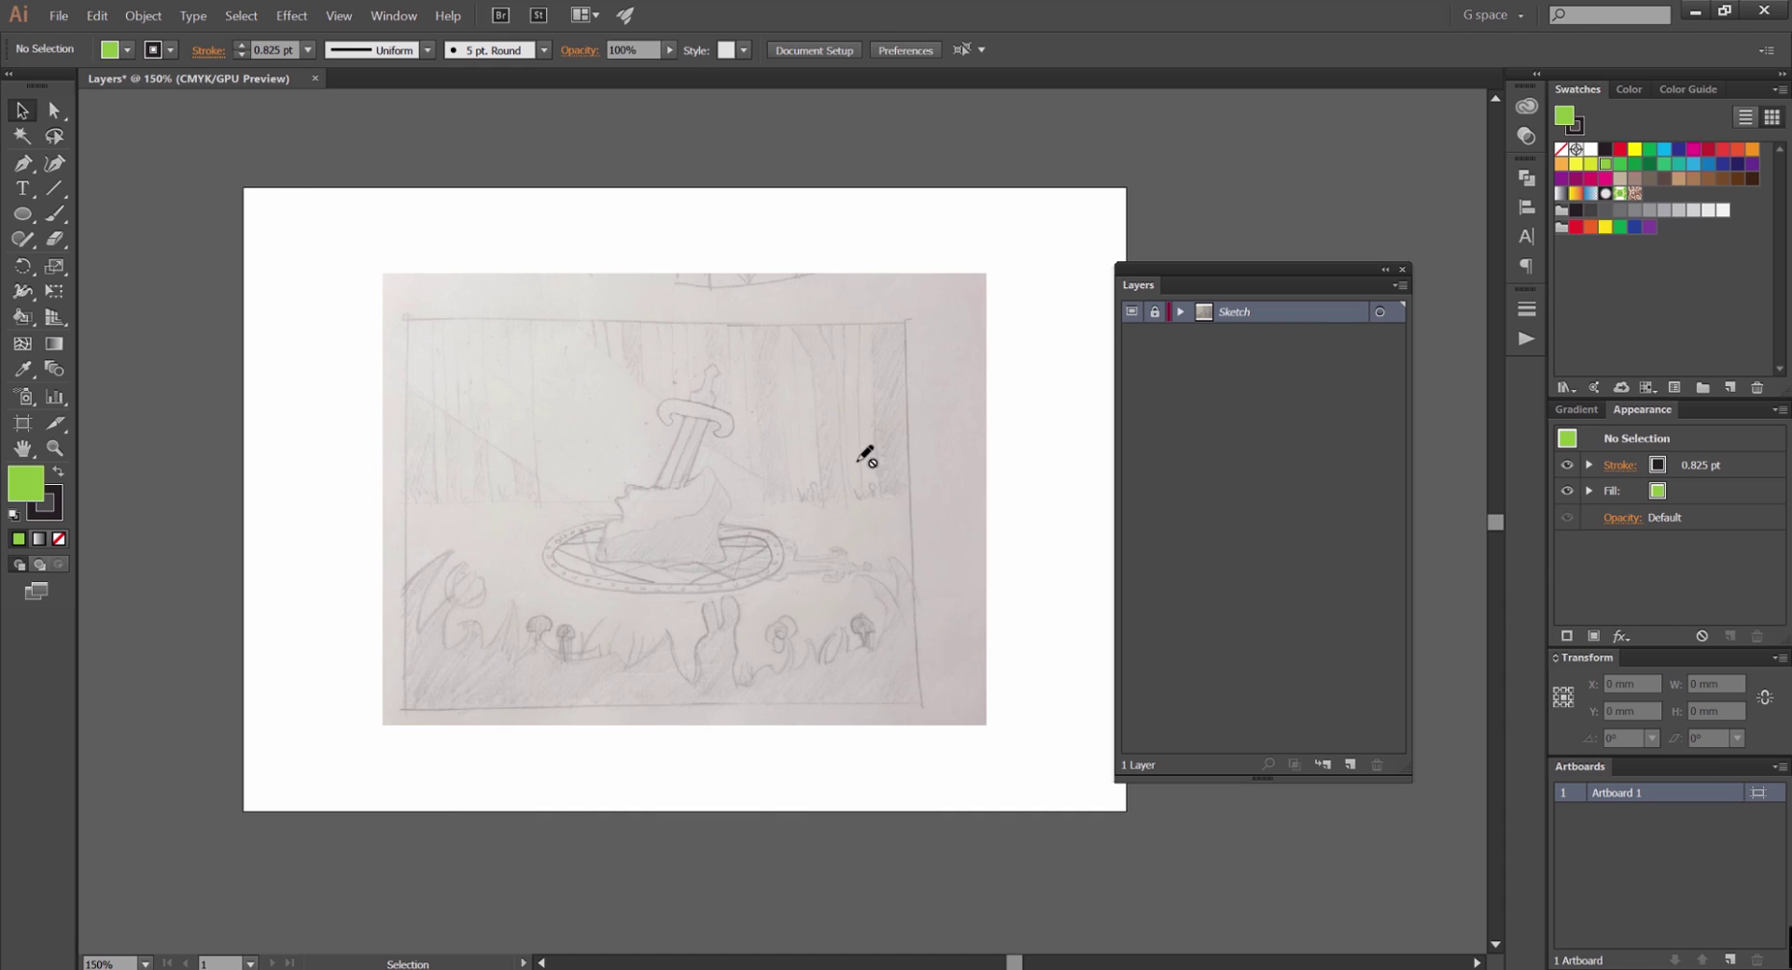
Add eight new empty layers, Layer 2 through Layer 9, above the Sketch layer.
{"action": "scroll", "coordinate": [695, 439], "scroll_direction": "down", "scroll_amount": 1}
{"action": "scroll", "coordinate": [706, 452], "scroll_direction": "up", "scroll_amount": 1}
{"action": "scroll", "coordinate": [706, 452], "scroll_direction": "up", "scroll_amount": 1}
{"action": "scroll", "coordinate": [719, 439], "scroll_direction": "down", "scroll_amount": 1}
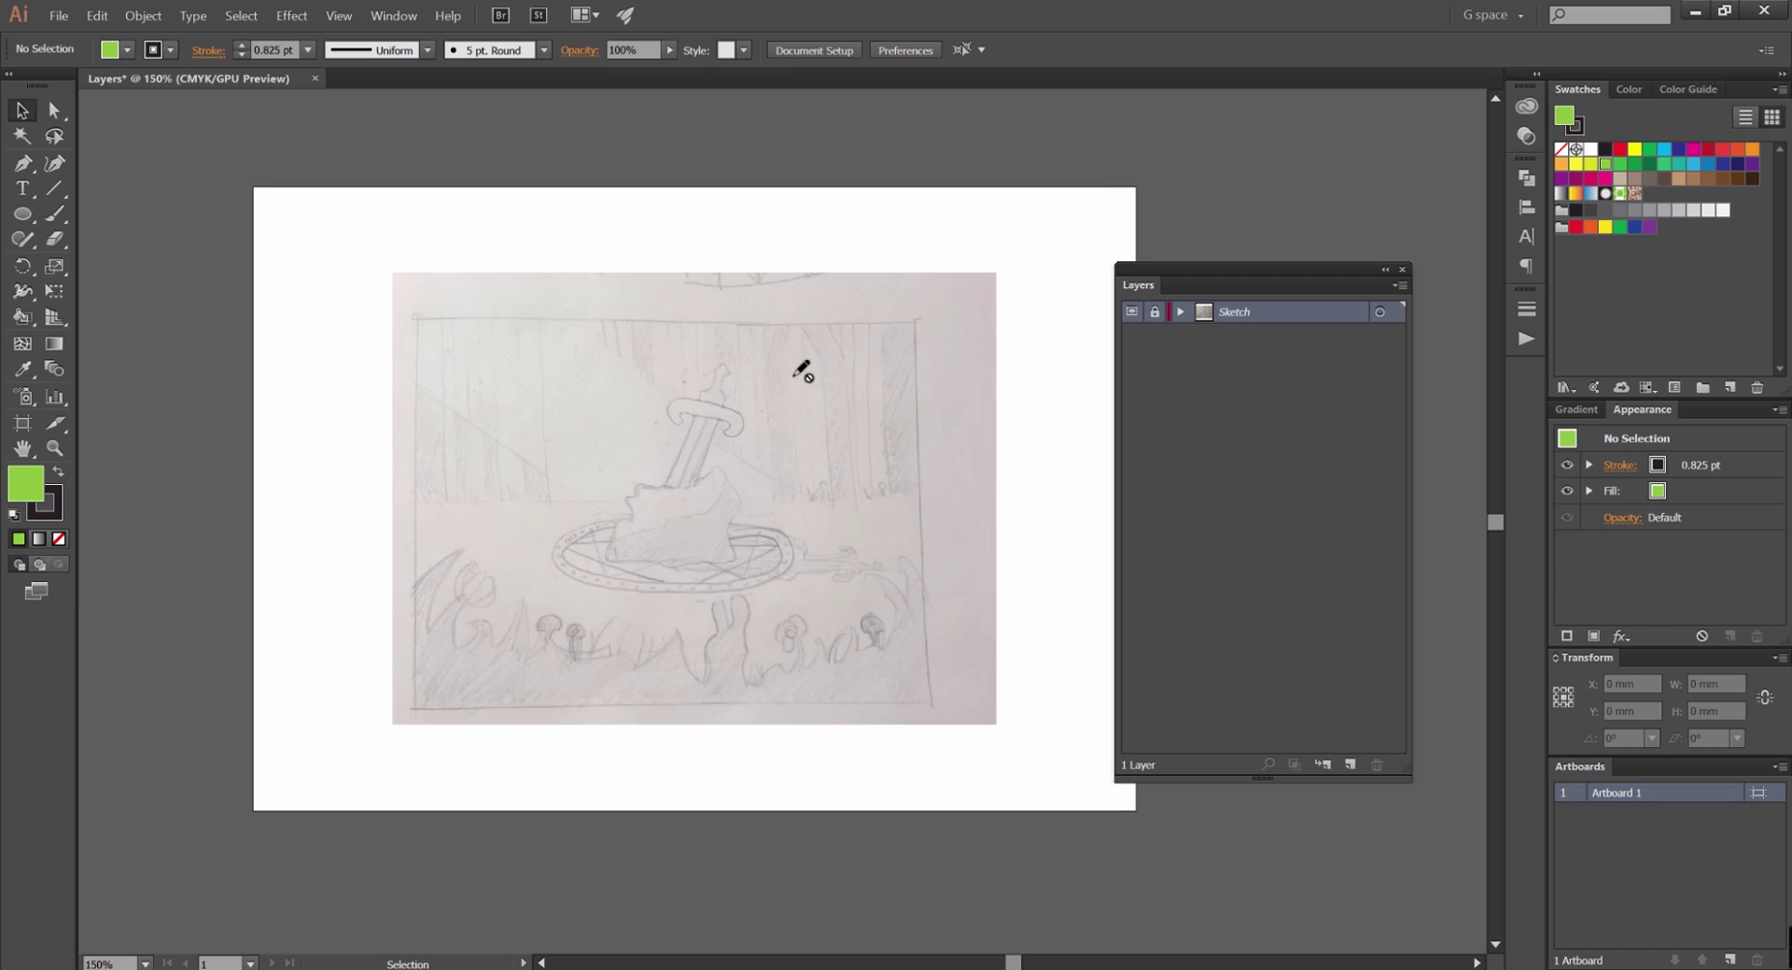
{"action": "scroll", "coordinate": [802, 392], "scroll_direction": "right", "scroll_amount": 1}
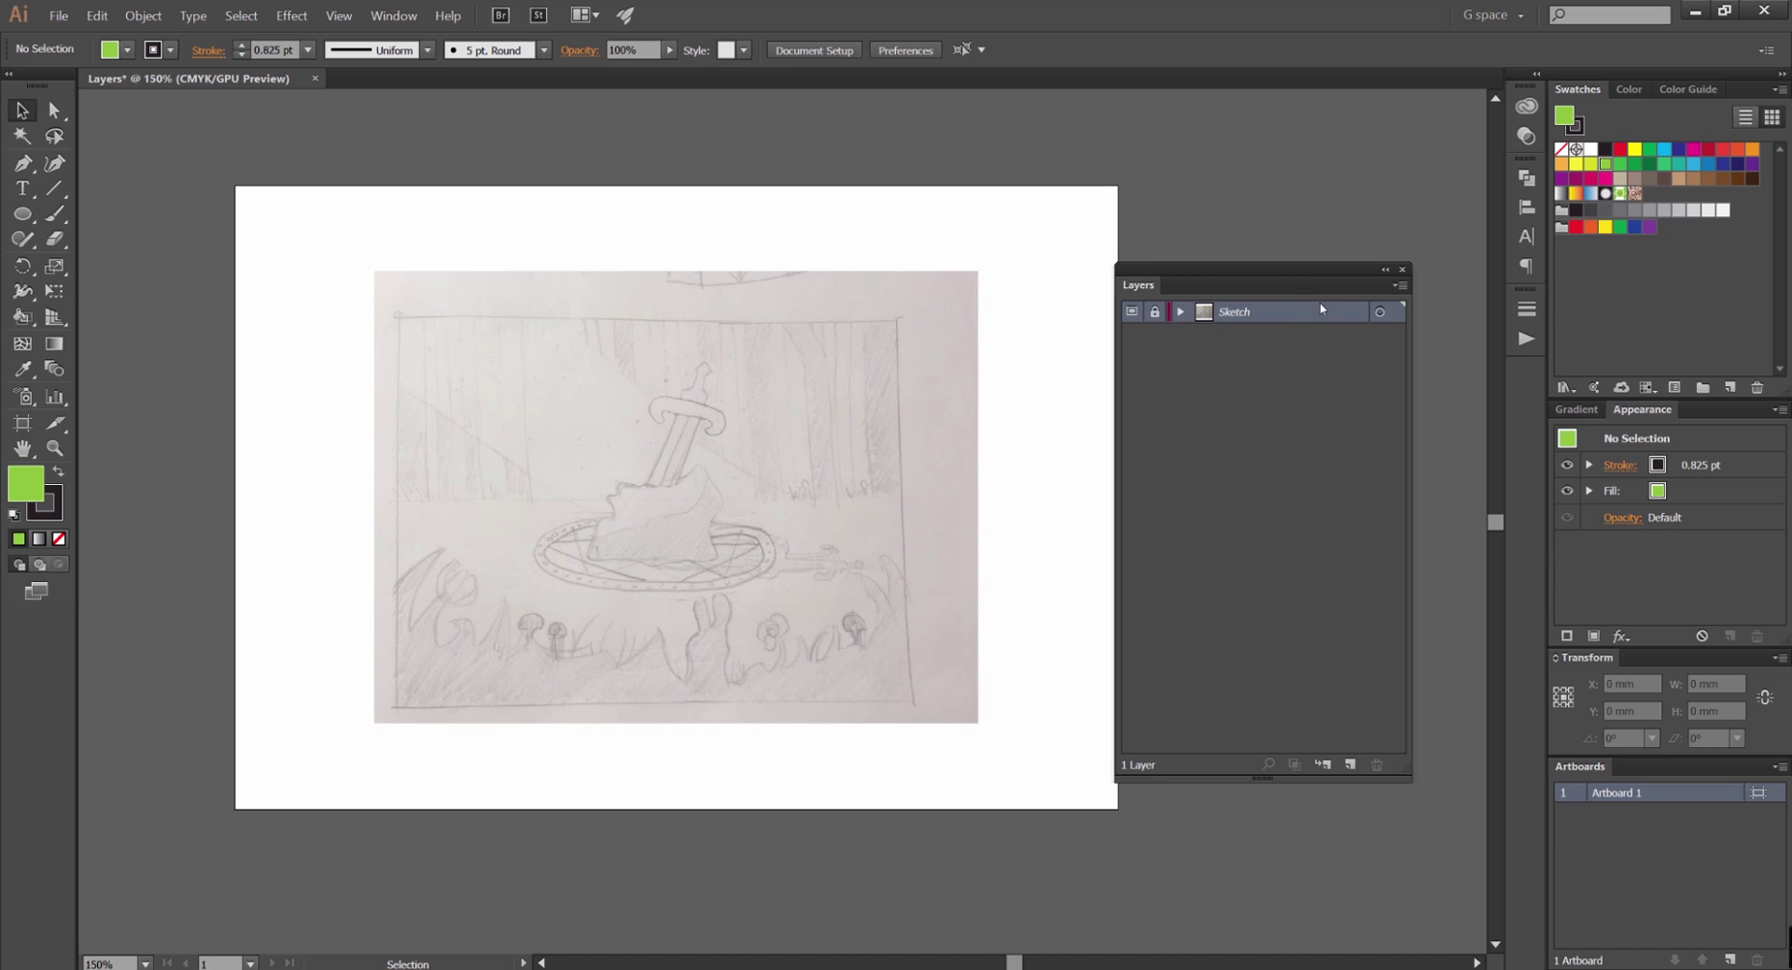
{"action": "left_click", "coordinate": [1349, 765]}
{"action": "left_click", "coordinate": [1349, 765]}
{"action": "left_click", "coordinate": [1349, 765]}
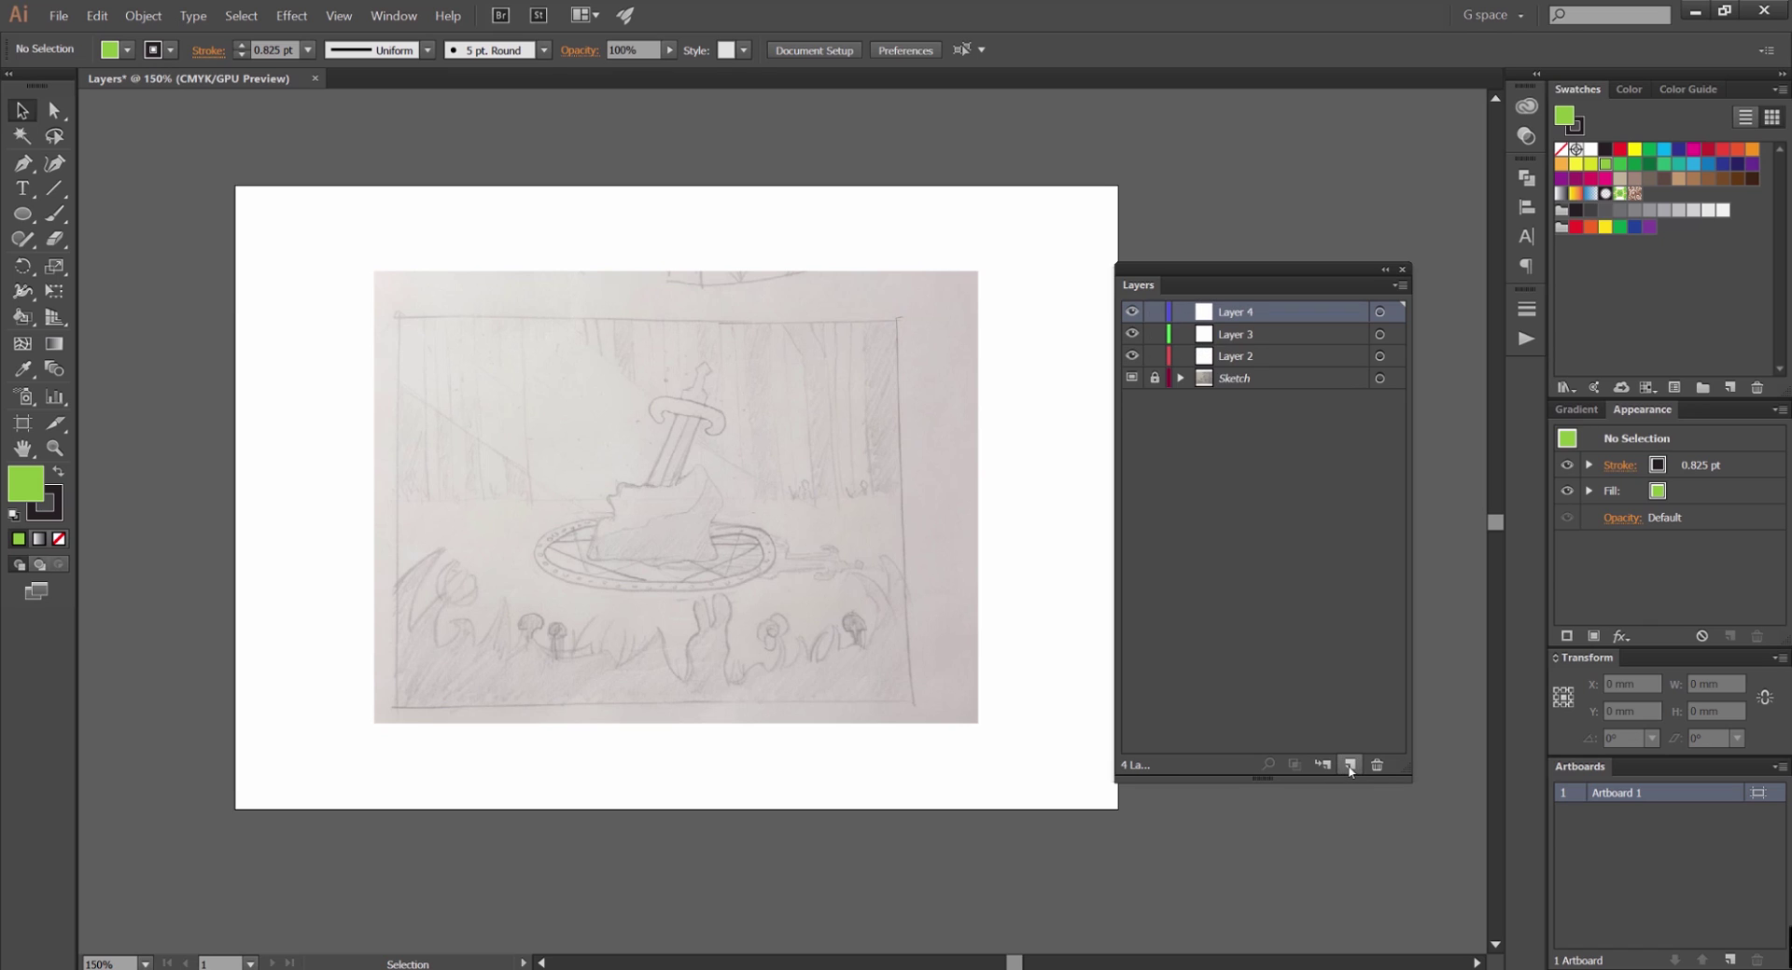
{"action": "left_click", "coordinate": [1349, 765]}
{"action": "left_click", "coordinate": [1350, 765]}
{"action": "left_click", "coordinate": [1350, 765]}
{"action": "left_click", "coordinate": [1350, 766]}
{"action": "left_click", "coordinate": [1350, 765]}
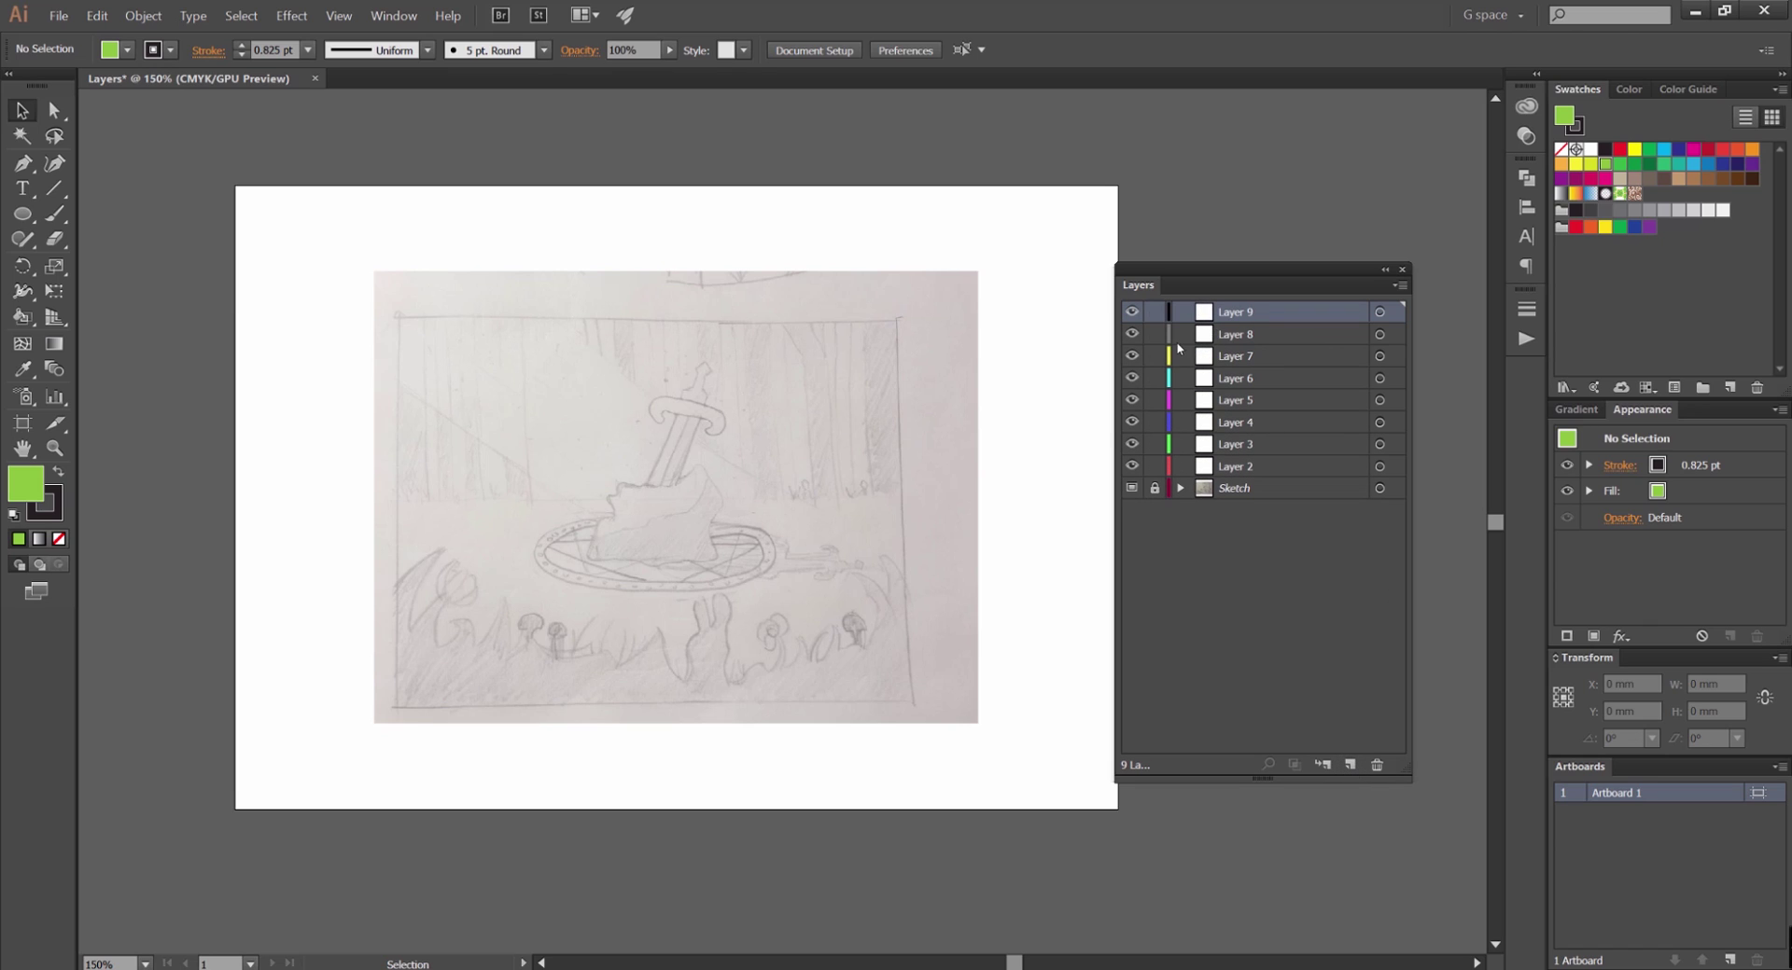
{"action": "left_click", "coordinate": [1256, 485]}
{"action": "left_click", "coordinate": [1188, 490], "text": "ctrl"}
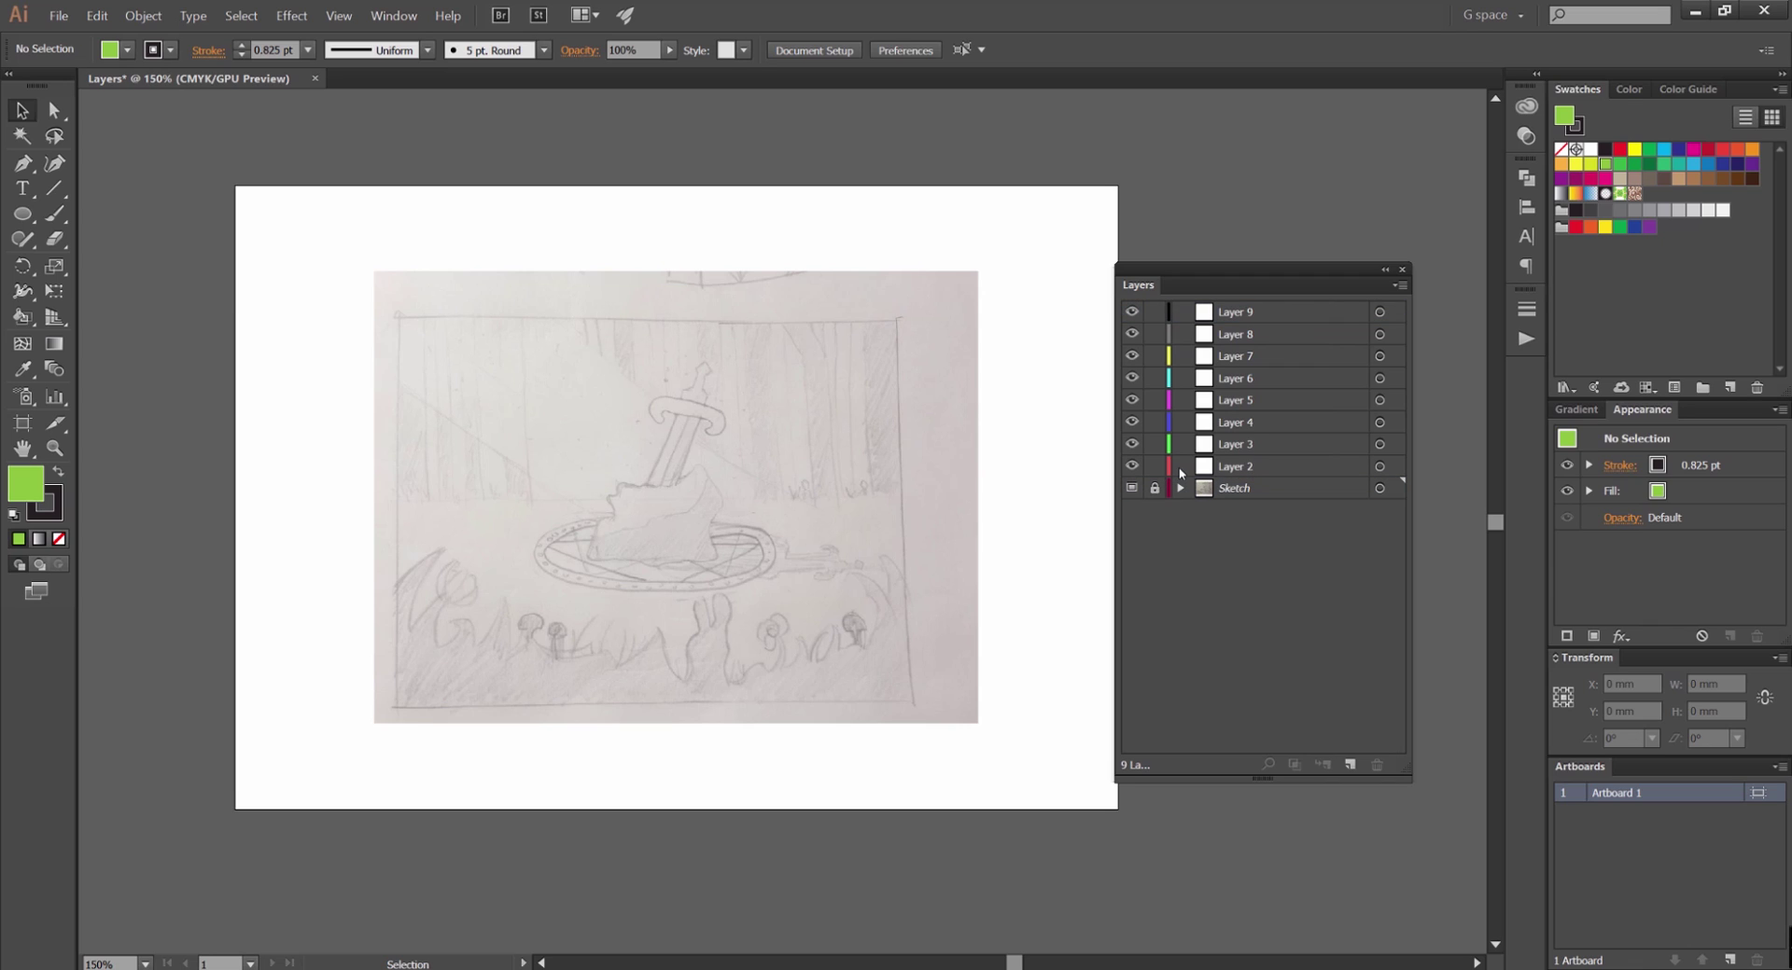
Delete the Sketch layer and Layers 2 through 5.
{"action": "left_click", "coordinate": [1256, 488]}
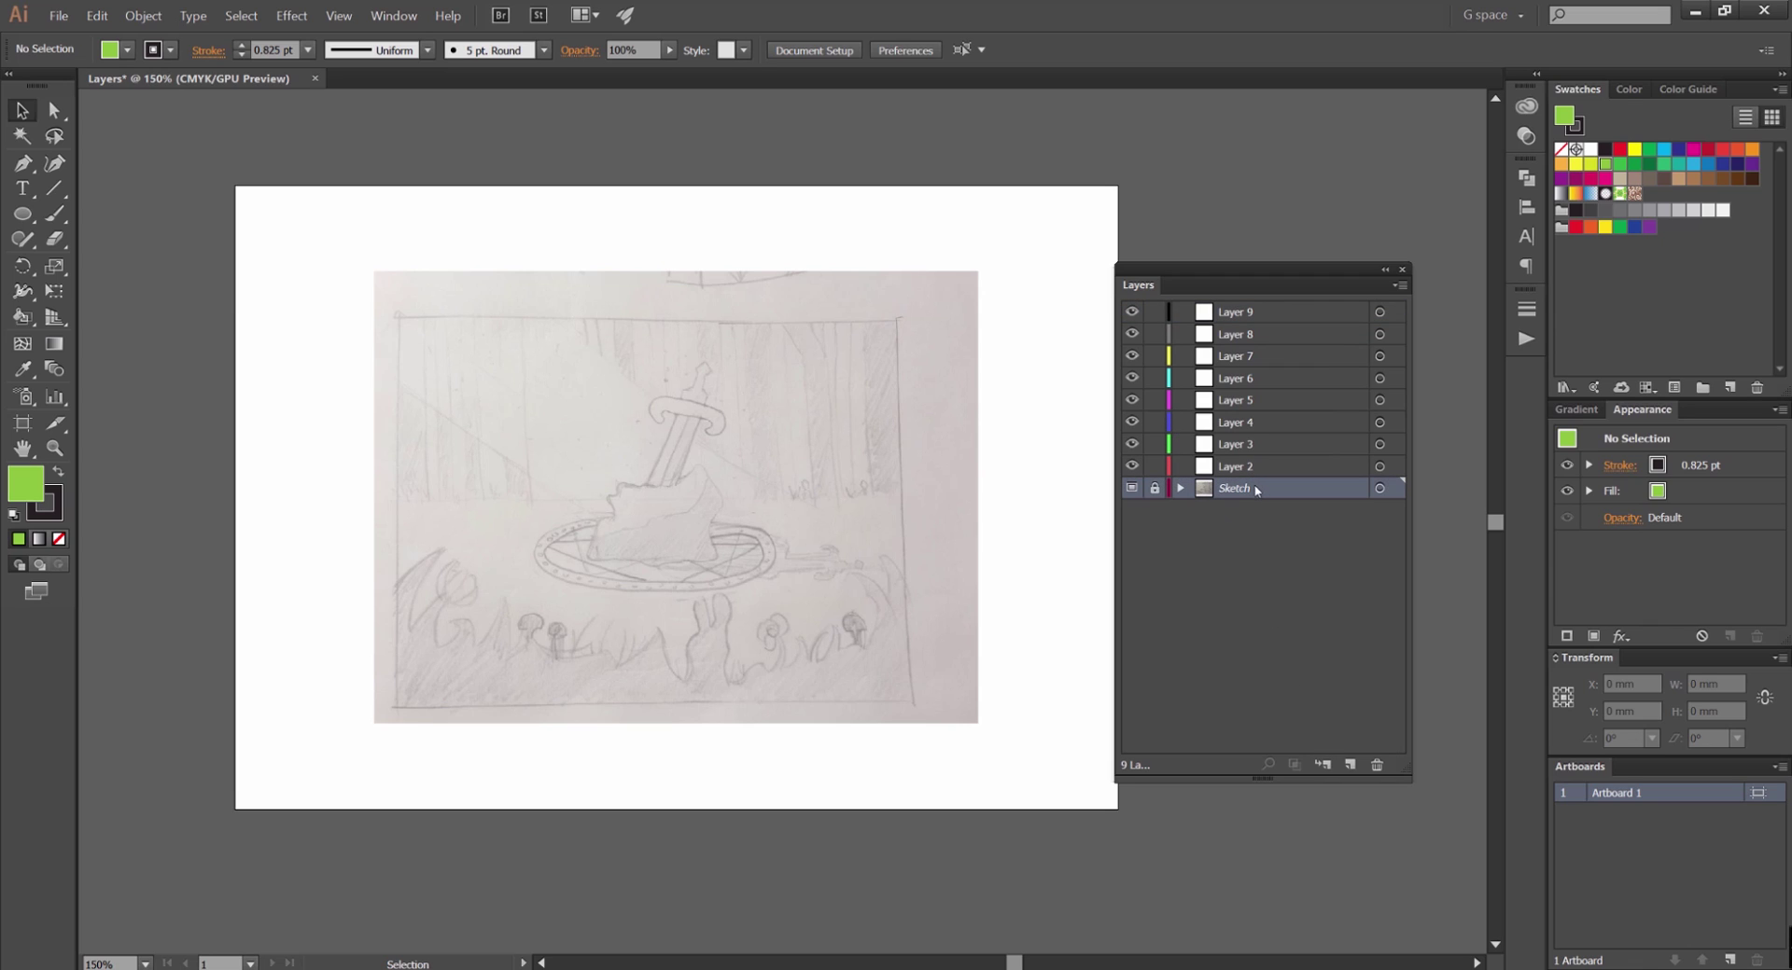
{"action": "left_click", "coordinate": [1377, 766]}
{"action": "left_click", "coordinate": [949, 521]}
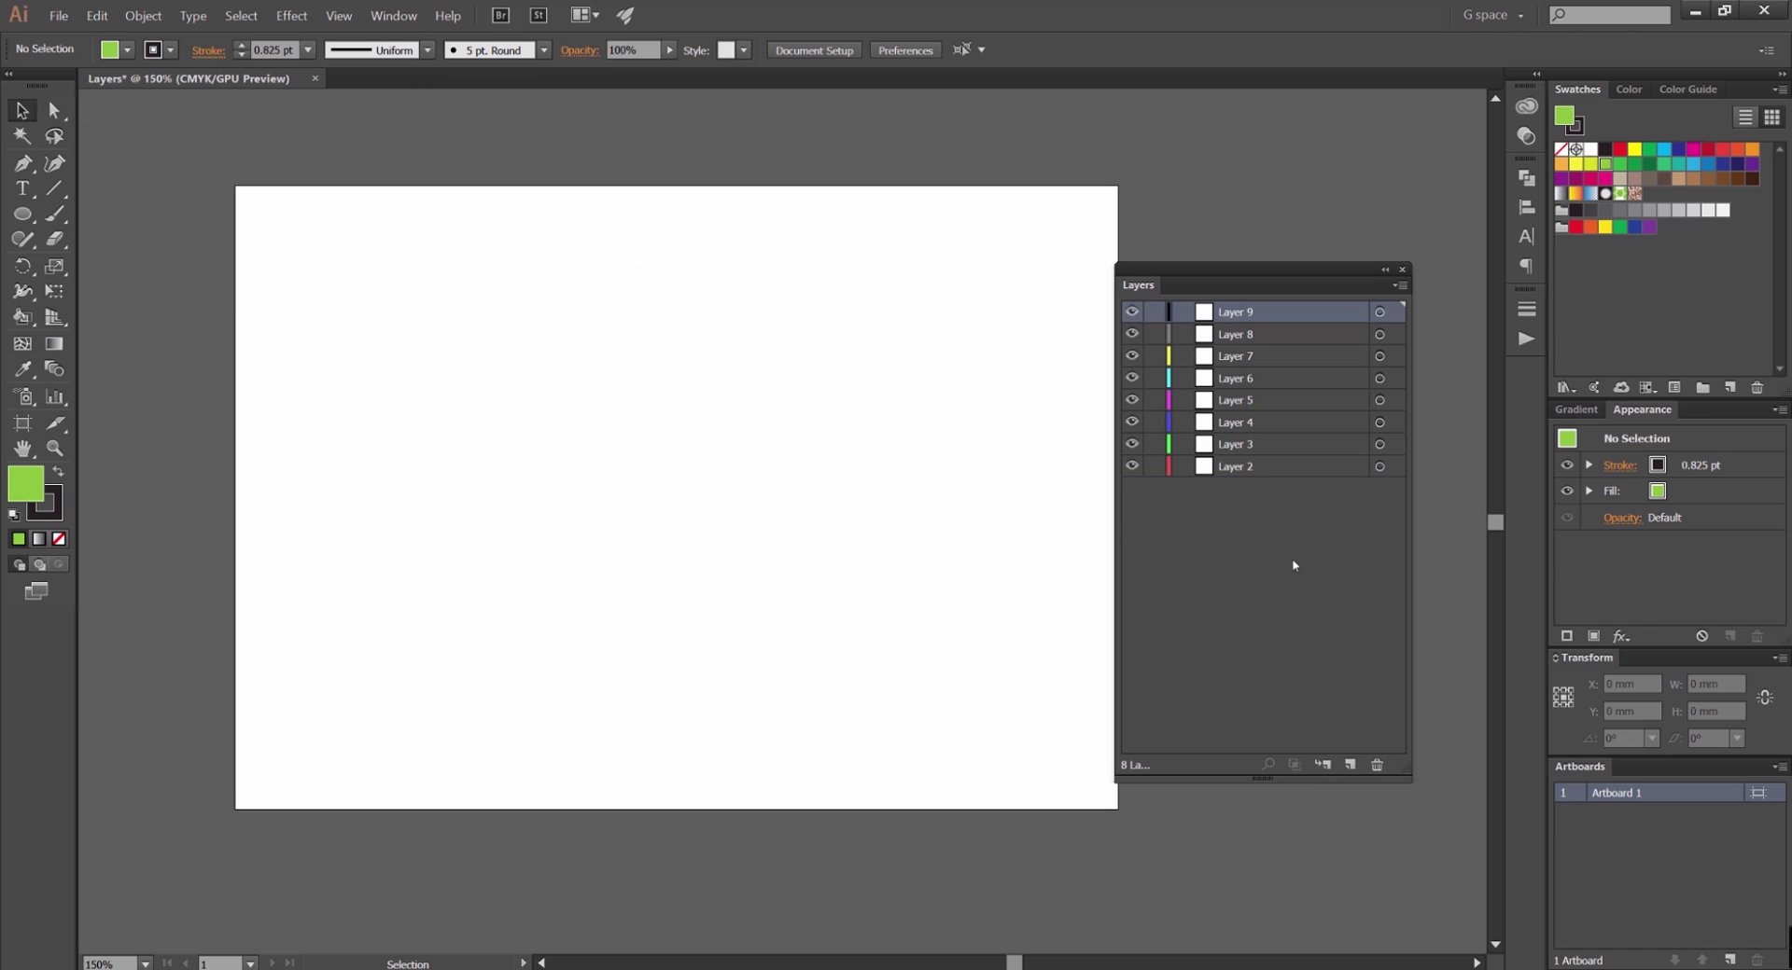
{"action": "left_click", "coordinate": [1261, 468]}
{"action": "left_click", "coordinate": [1285, 404], "text": "shift"}
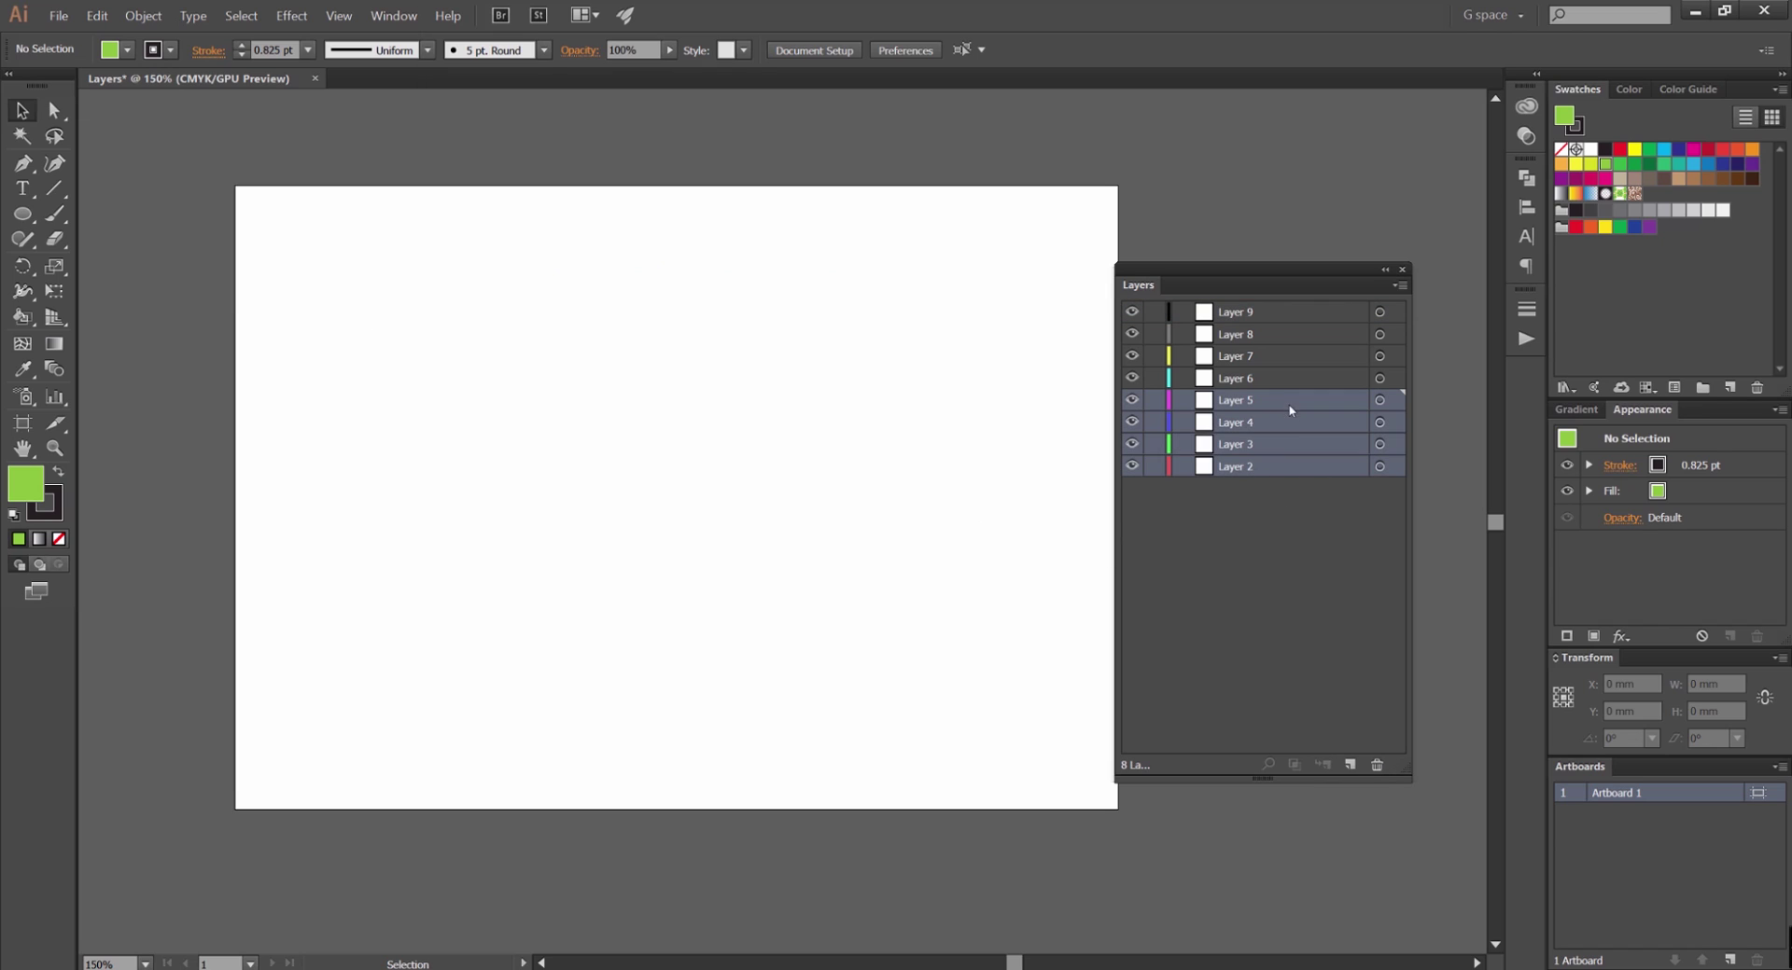
{"action": "left_click", "coordinate": [1377, 765]}
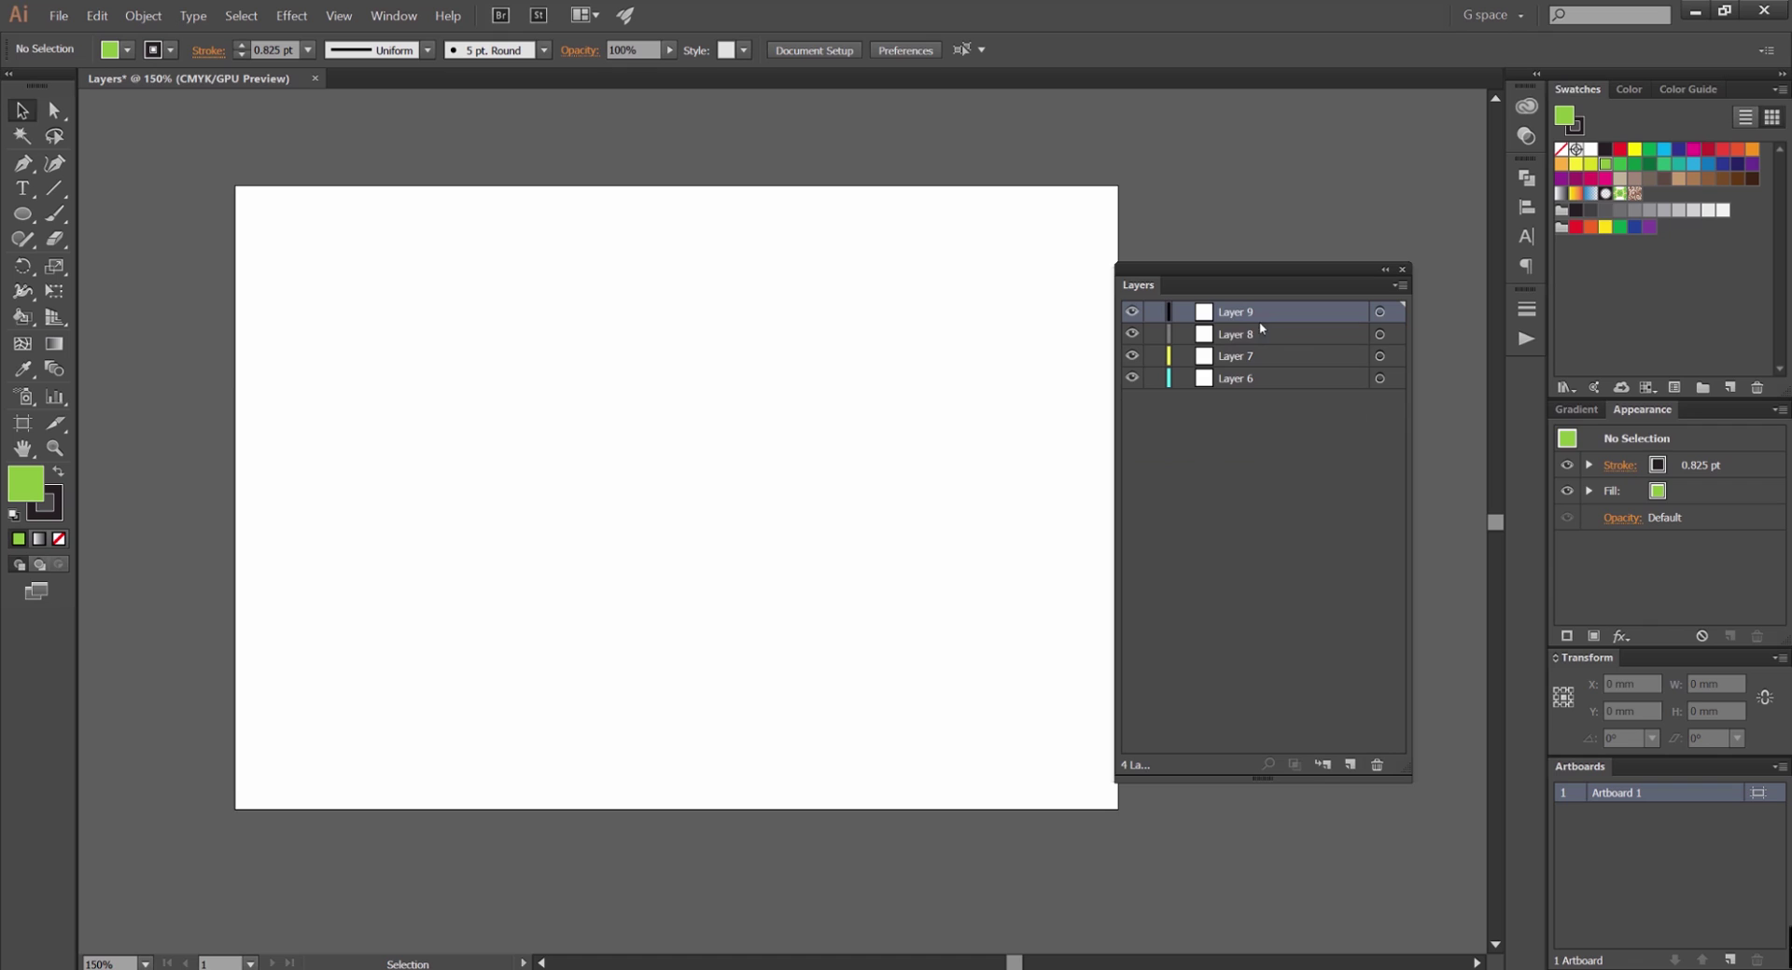
Hide and lock all four remaining layers, Layer 6 through Layer 9.
{"action": "left_click_drag", "start_coordinate": [1261, 276], "coordinate": [1291, 309]}
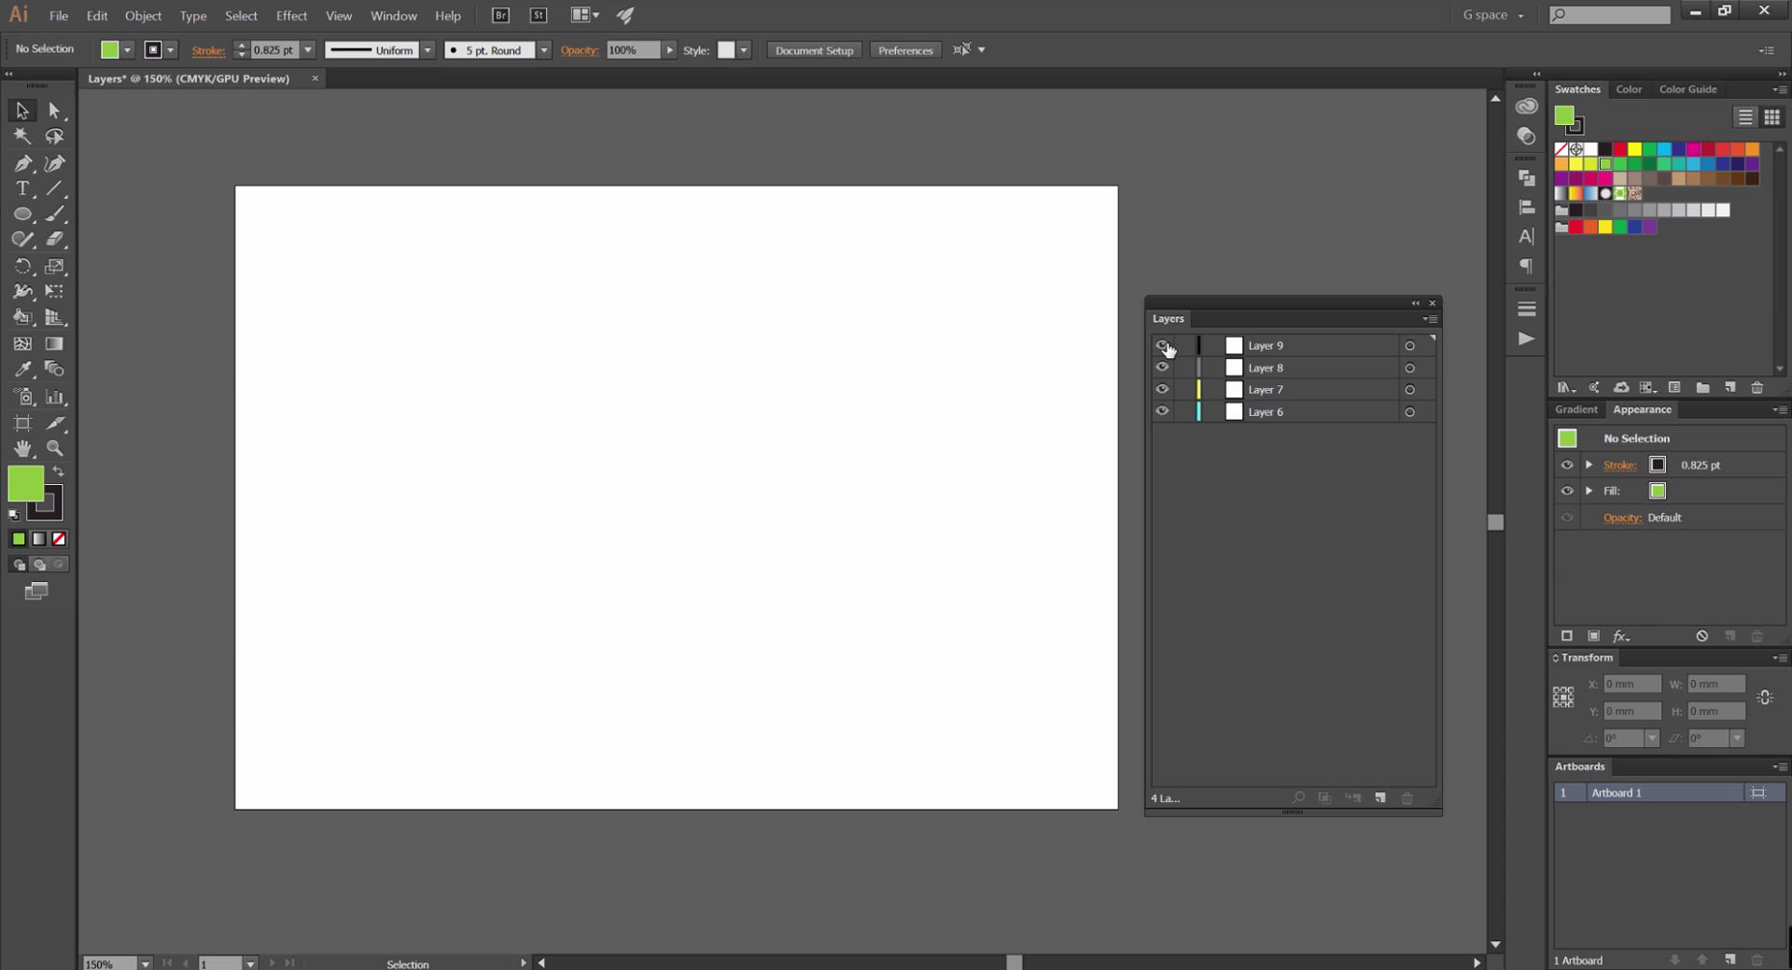
{"action": "left_click", "coordinate": [1162, 414], "text": "alt"}
{"action": "left_click", "coordinate": [1162, 346], "text": "alt"}
{"action": "left_click", "coordinate": [1163, 346]}
{"action": "left_click_drag", "start_coordinate": [1185, 346], "coordinate": [1184, 413]}
Show all four layers again and toggle Layer 8 between outline and preview.
{"action": "left_click", "coordinate": [1163, 370]}
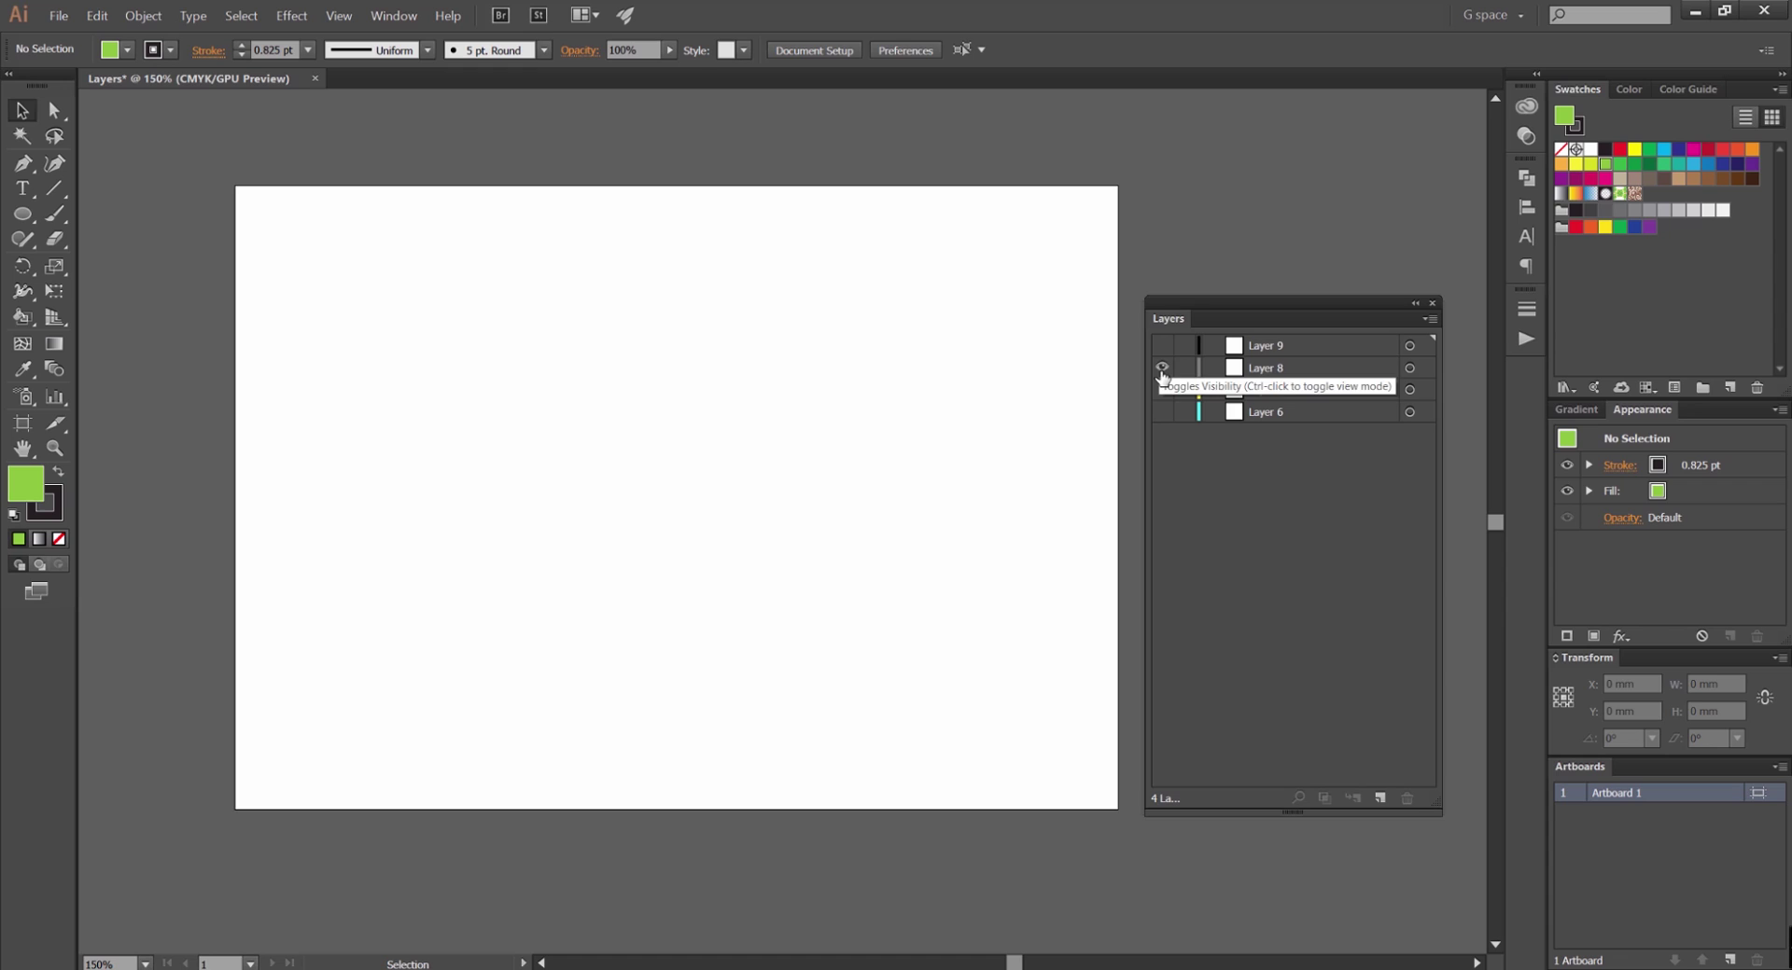
{"action": "left_click", "coordinate": [1163, 371], "text": "alt"}
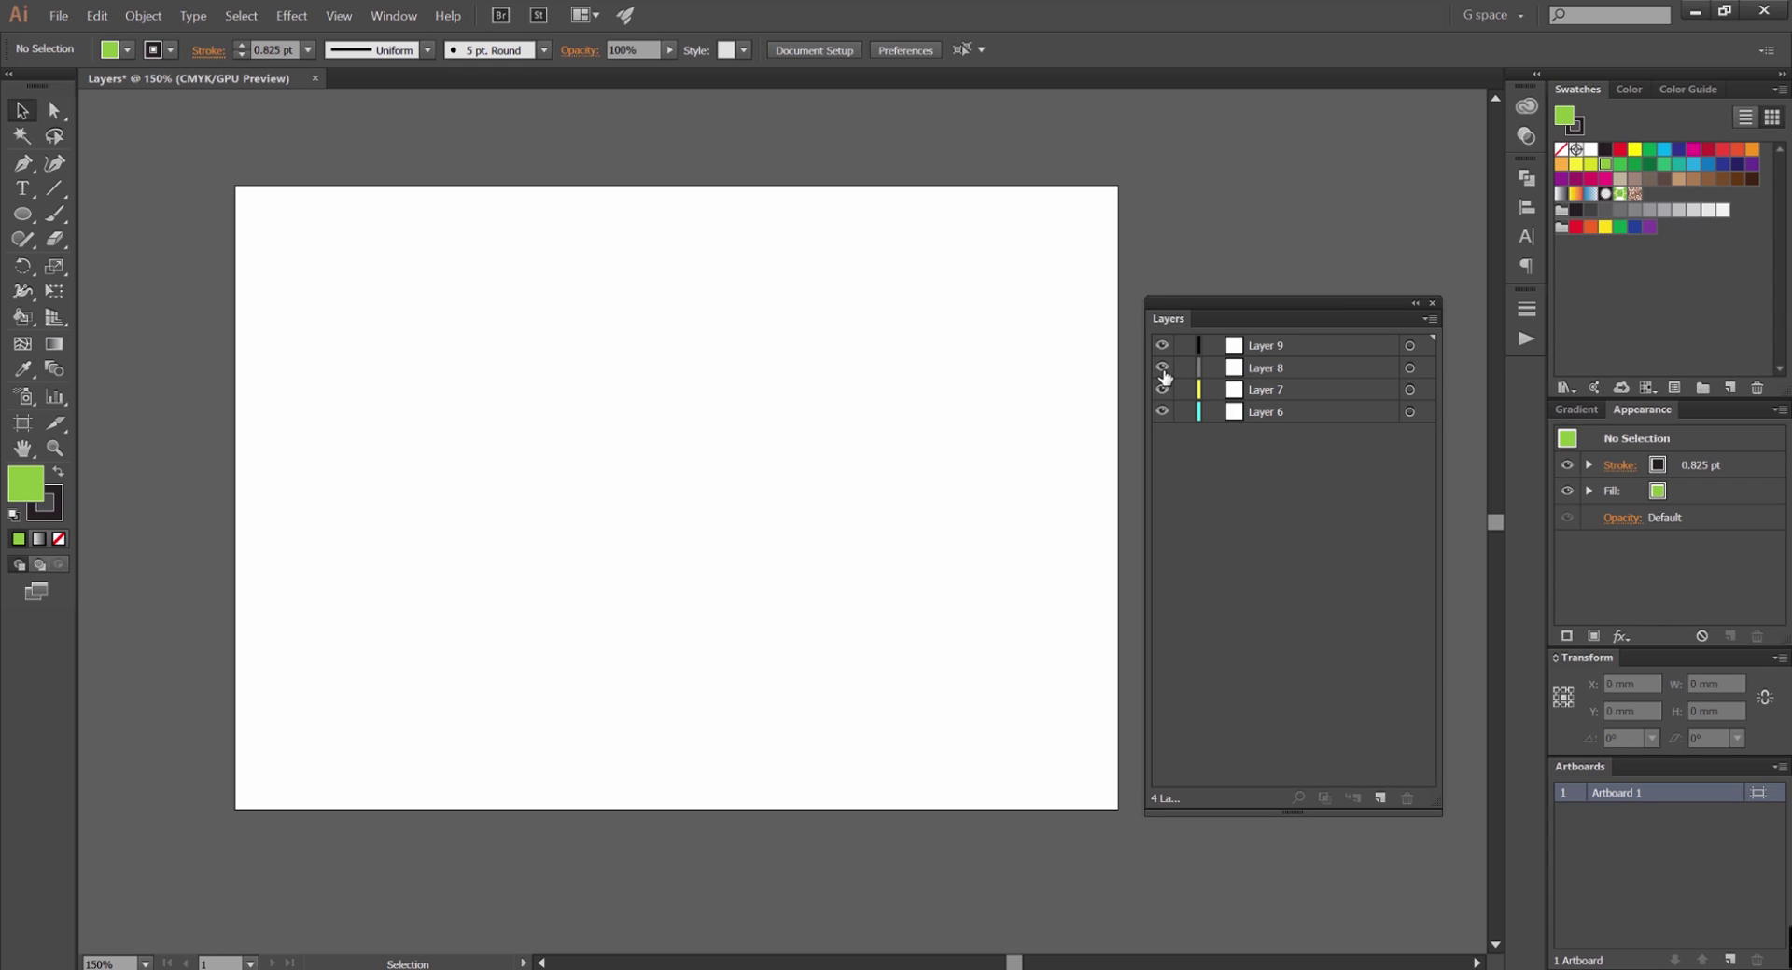
{"action": "left_click", "coordinate": [1163, 371], "text": "ctrl"}
{"action": "left_click", "coordinate": [1163, 370], "text": "ctrl"}
{"action": "left_click", "coordinate": [1163, 371], "text": "ctrl"}
{"action": "left_click", "coordinate": [1163, 370], "text": "ctrl"}
{"action": "left_click", "coordinate": [1163, 371], "text": "ctrl"}
Draw a circle on Layer 8 with the Ellipse tool (L).
{"action": "left_click", "coordinate": [1286, 364]}
{"action": "key", "text": "l"}
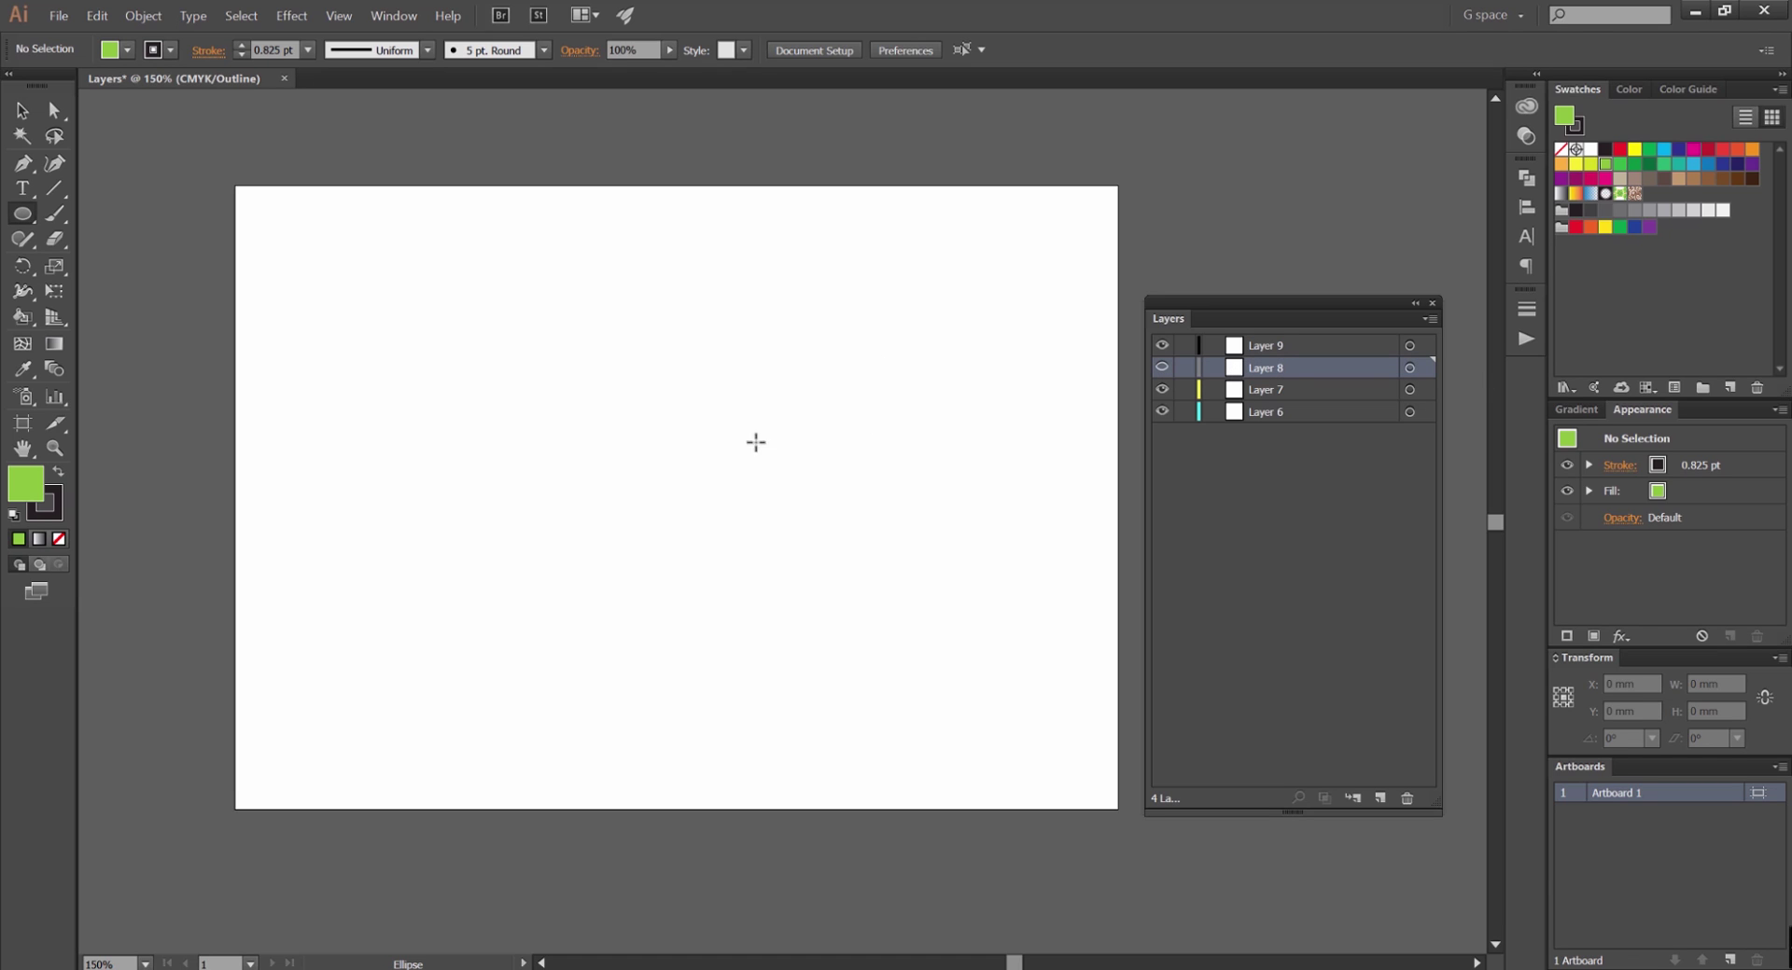
{"action": "left_click_drag", "start_coordinate": [667, 437], "coordinate": [829, 569]}
{"action": "key", "text": "v"}
Return Layer 8 to full-colour preview and lock every other layer.
{"action": "left_click", "coordinate": [1163, 370], "text": "ctrl"}
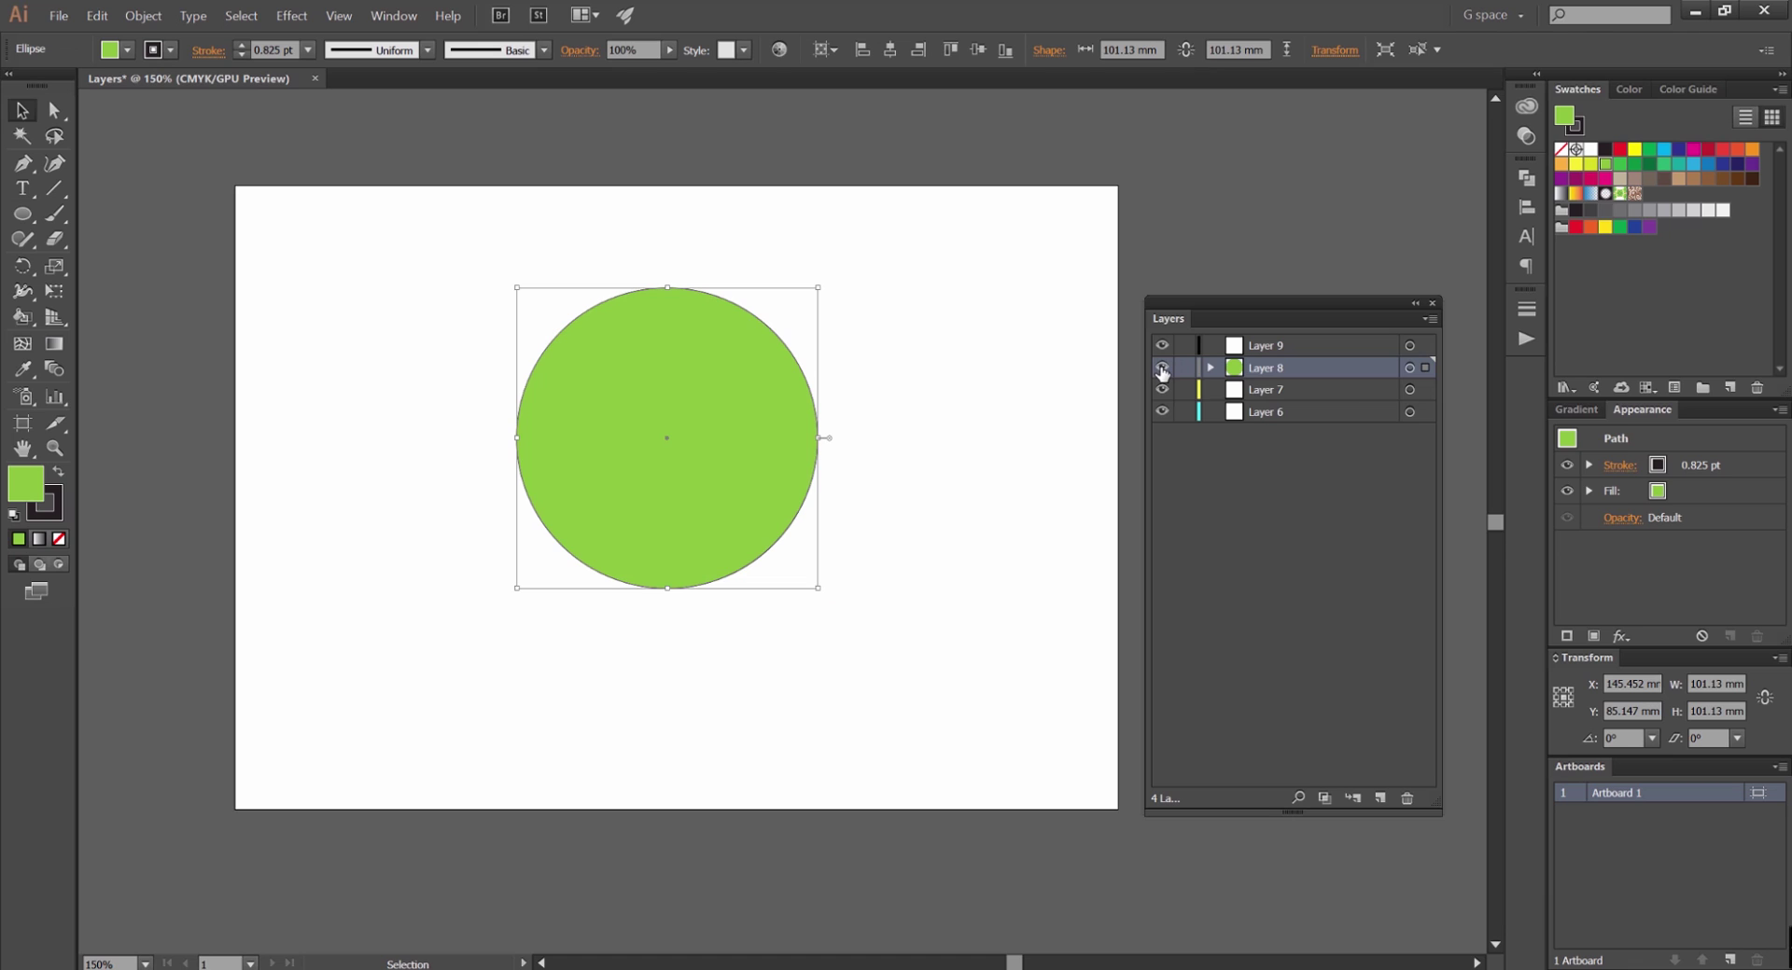
{"action": "left_click", "coordinate": [1161, 368], "text": "ctrl"}
{"action": "scroll", "coordinate": [763, 357], "scroll_direction": "up", "scroll_amount": 3}
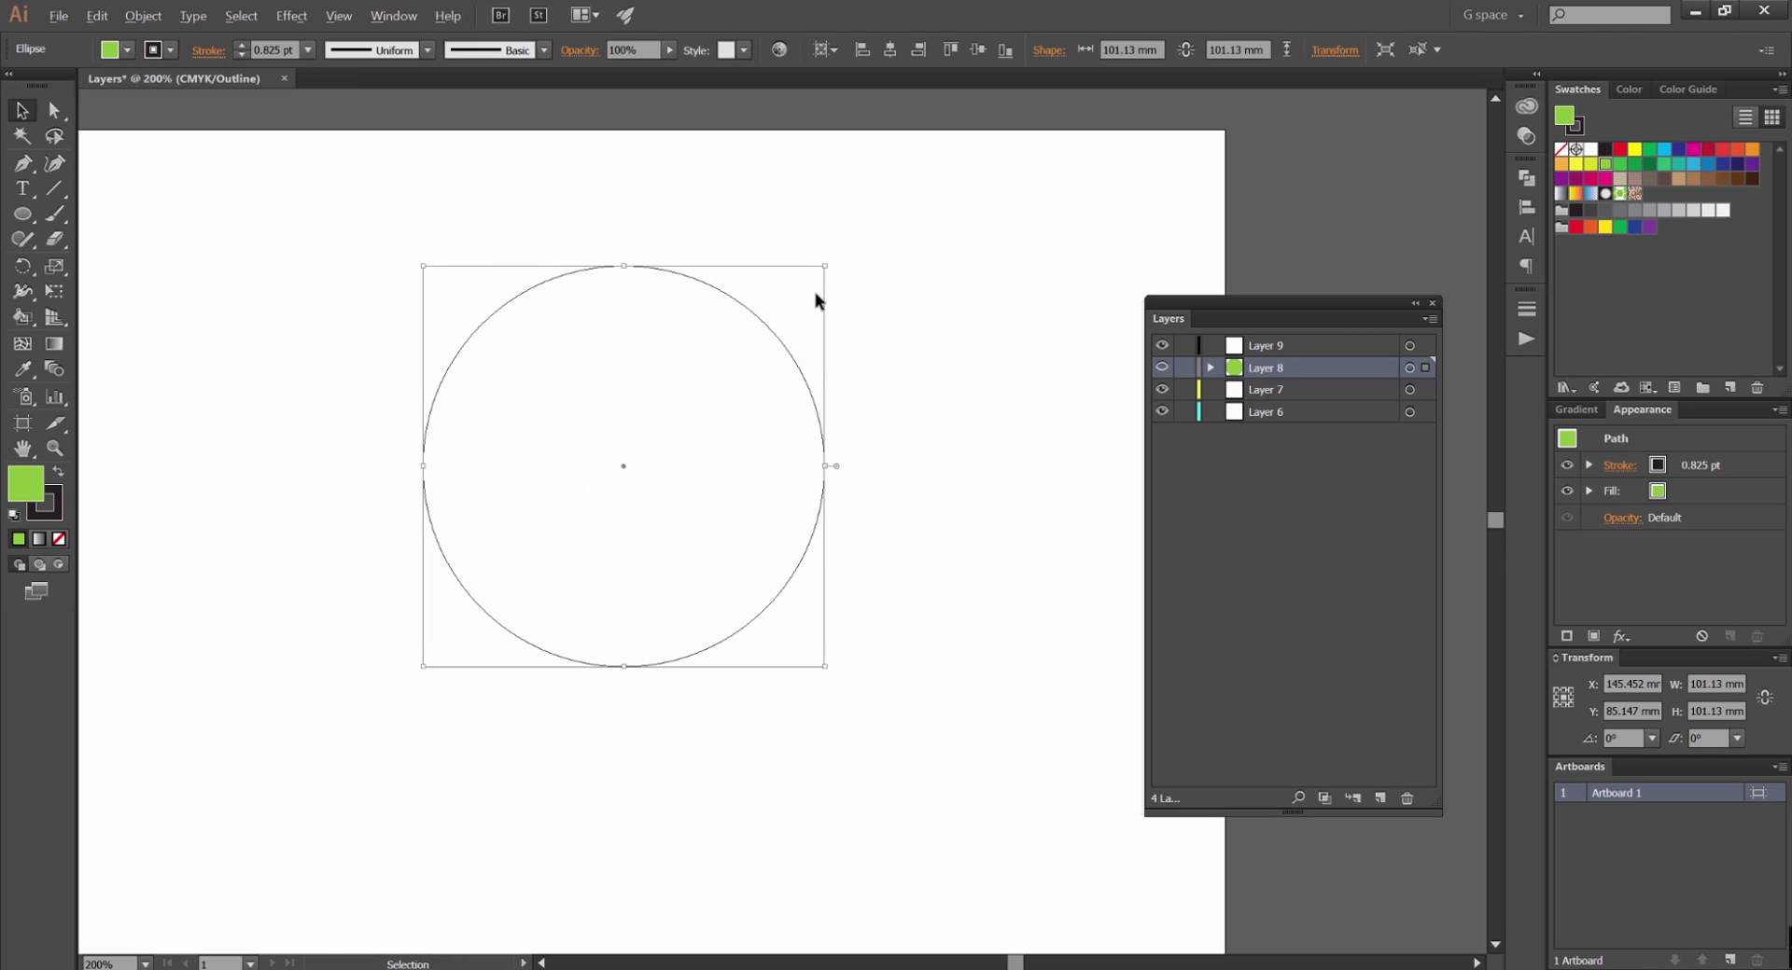
{"action": "scroll", "coordinate": [634, 299], "scroll_direction": "down", "scroll_amount": 1}
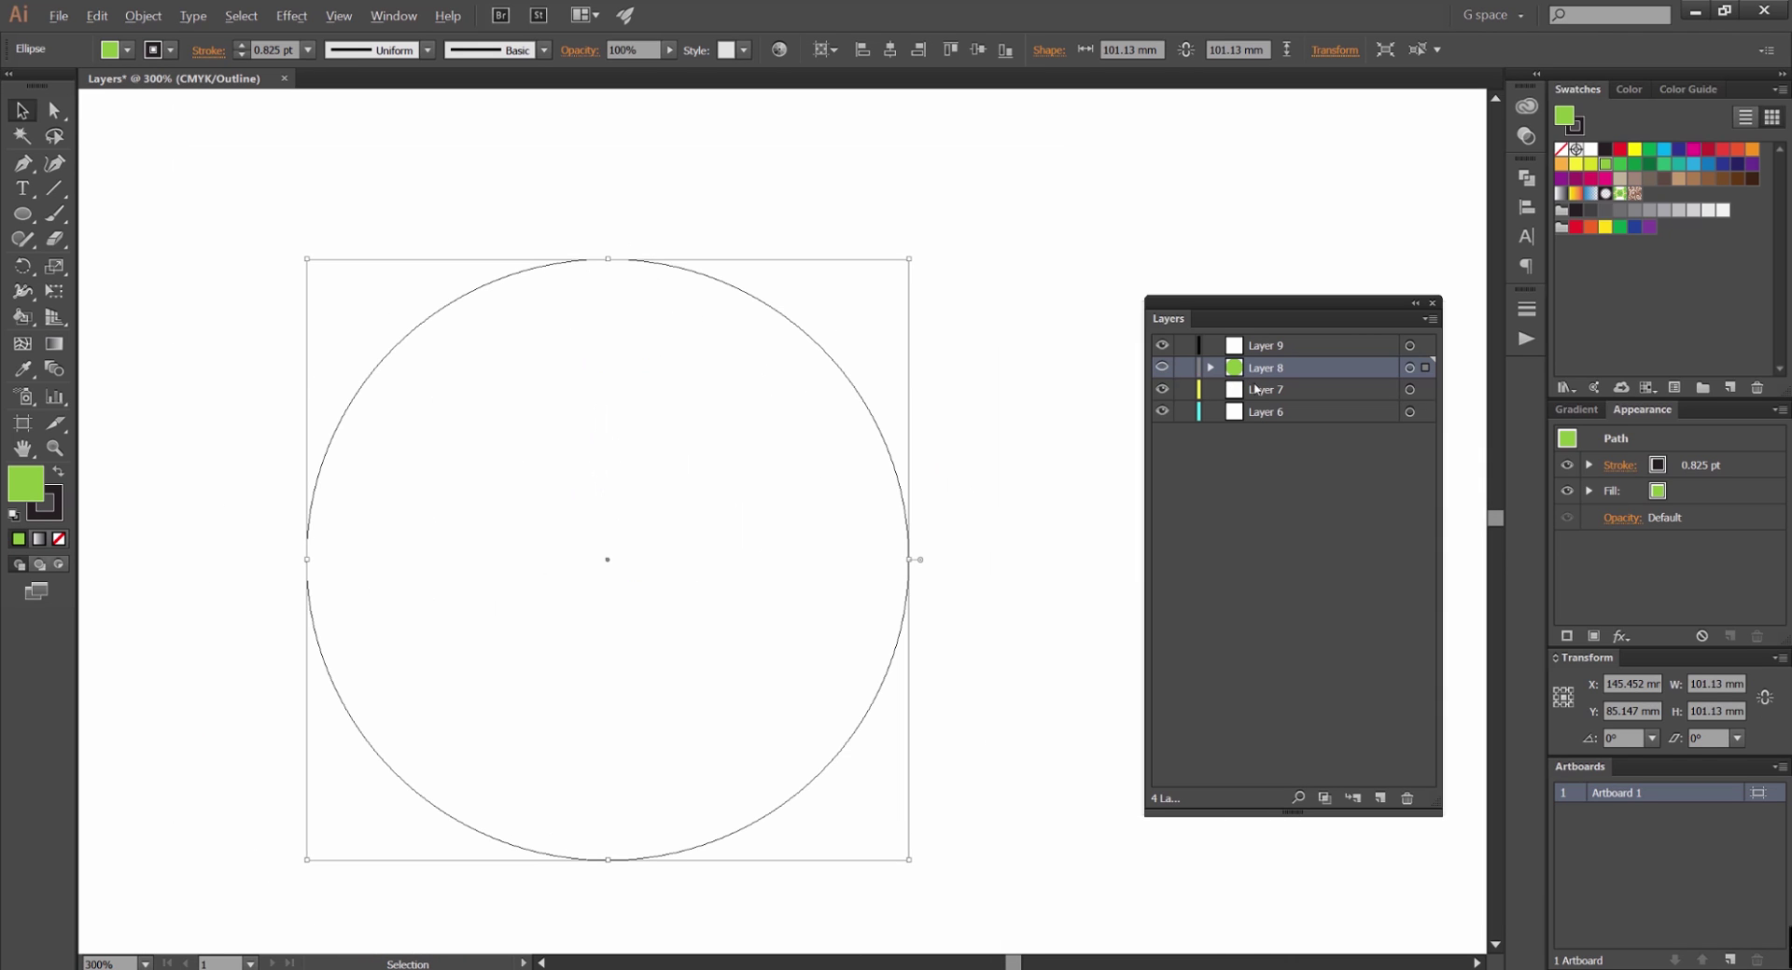
{"action": "left_click", "coordinate": [1162, 368], "text": "ctrl"}
{"action": "left_click", "coordinate": [1183, 372], "text": "alt"}
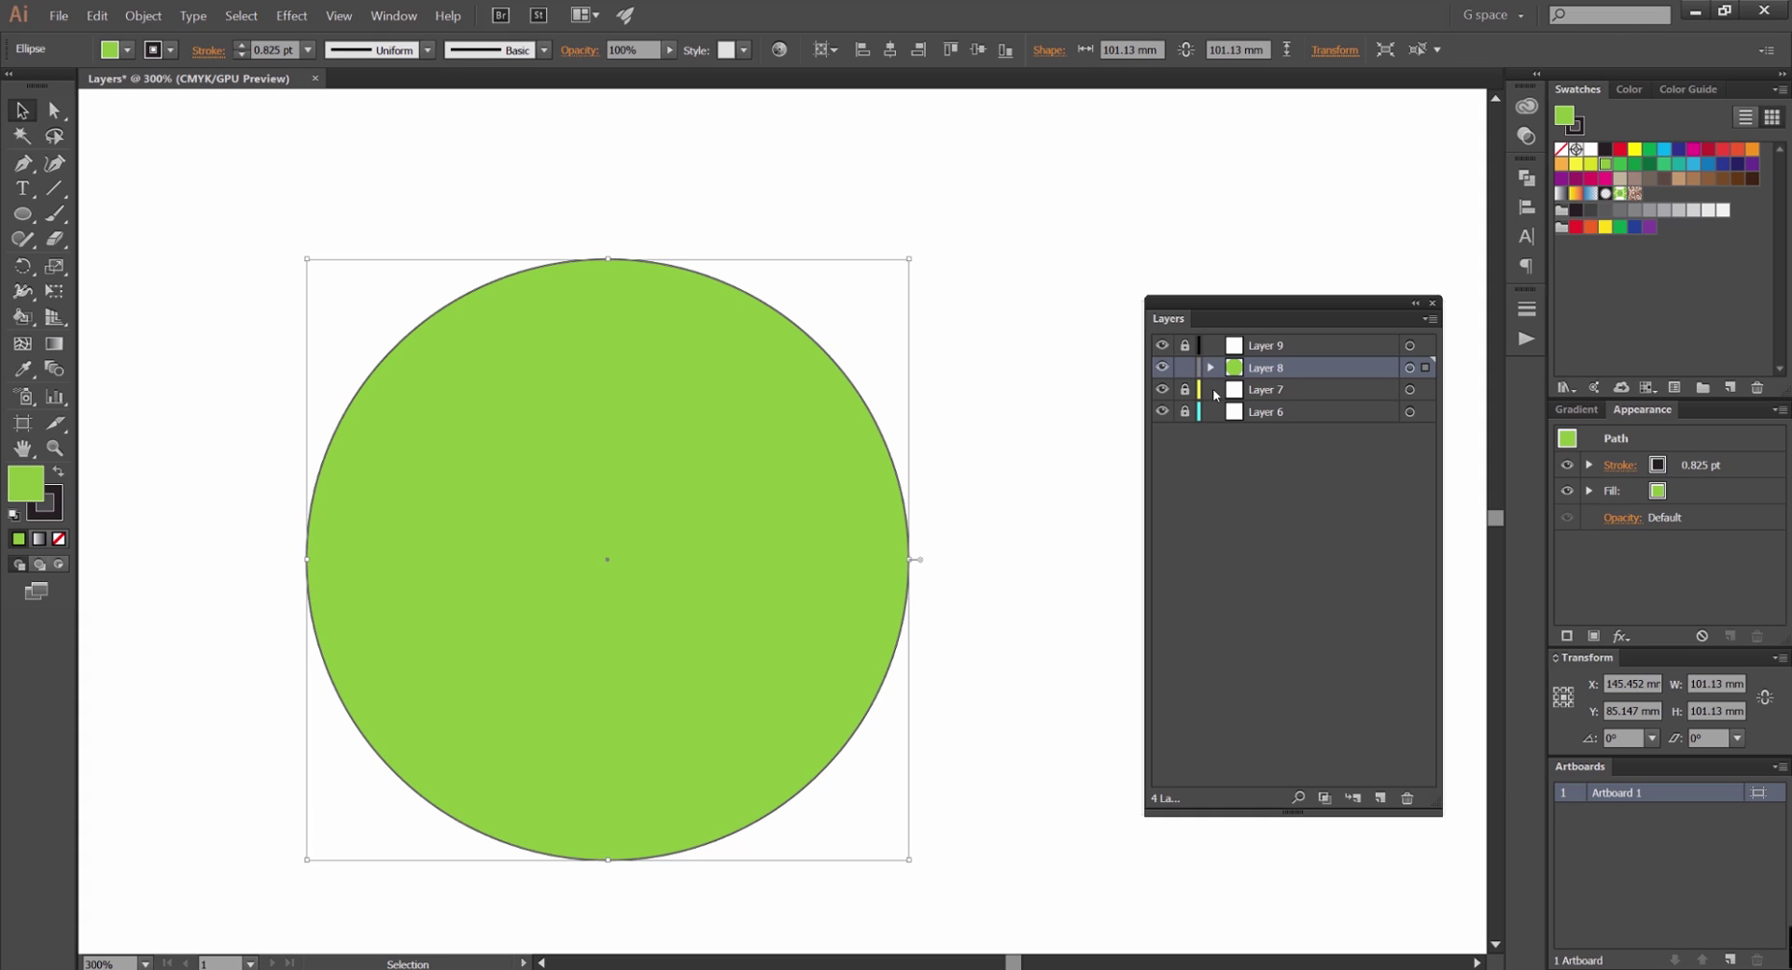
Hide every layer except Layer 8 and view the artwork at 100%.
{"action": "left_click", "coordinate": [1162, 368], "text": "ctrl"}
{"action": "left_click", "coordinate": [1161, 368], "text": "ctrl"}
{"action": "left_click", "coordinate": [1163, 370], "text": "alt"}
{"action": "left_click", "coordinate": [1163, 372], "text": "alt"}
{"action": "left_click", "coordinate": [1163, 373], "text": "alt"}
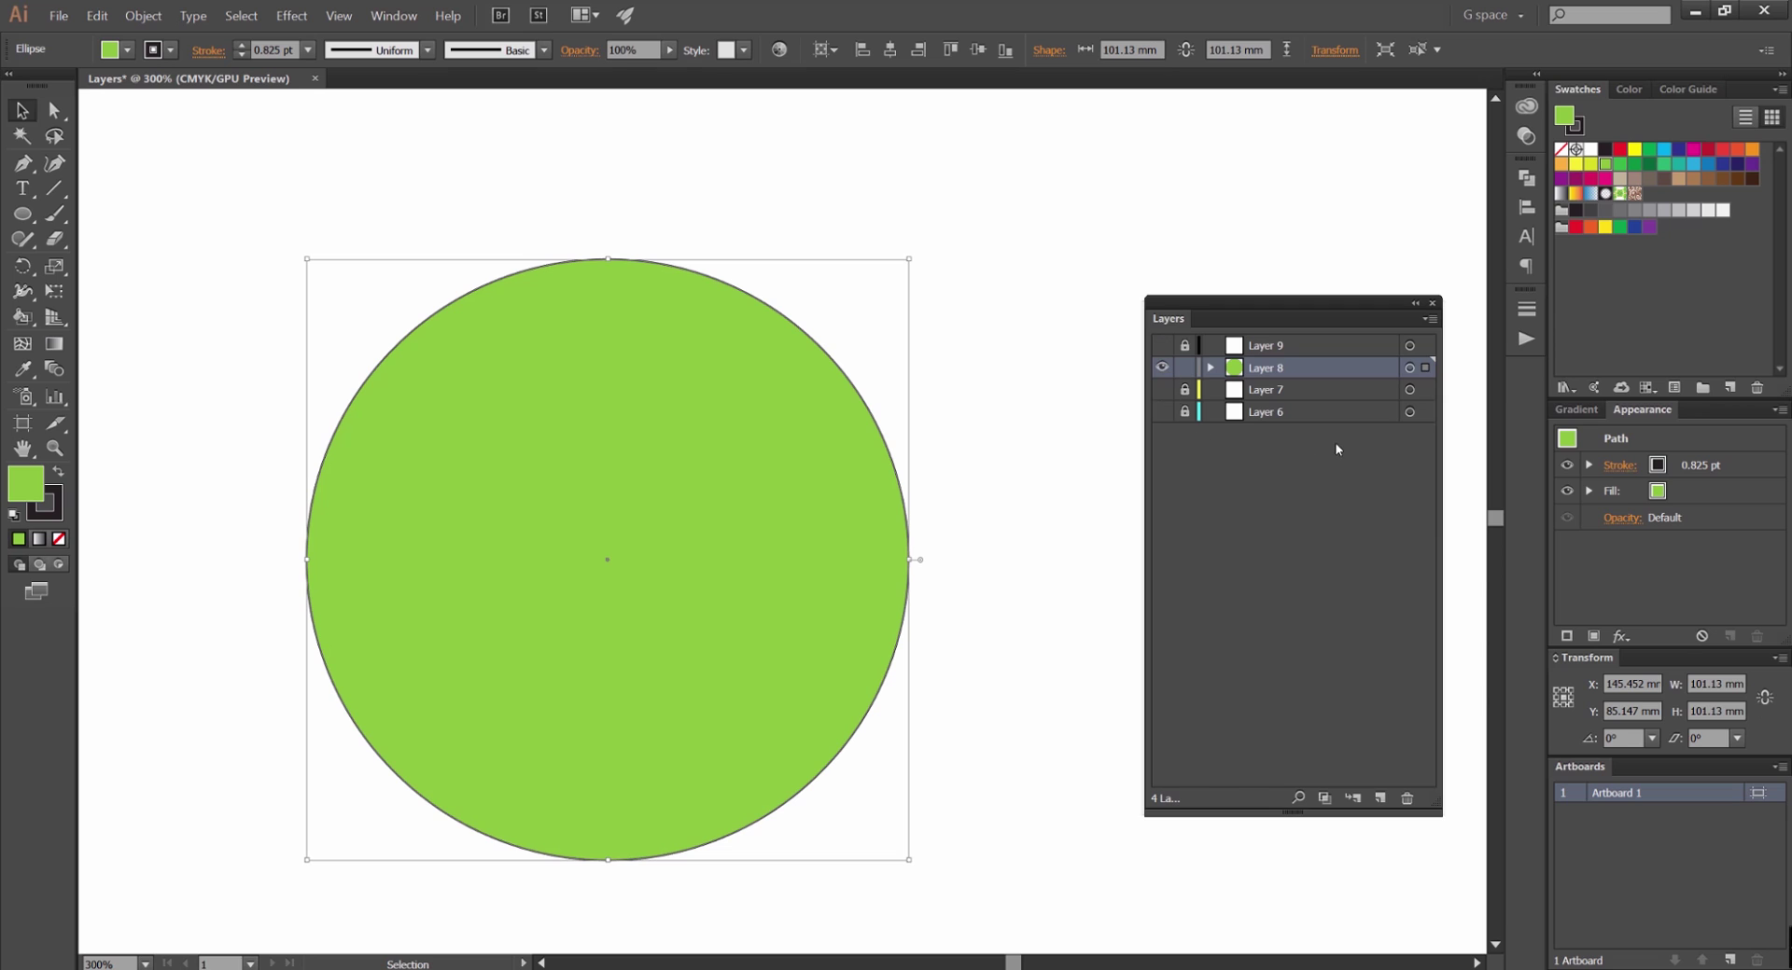
{"action": "left_click", "coordinate": [1161, 368]}
{"action": "left_click", "coordinate": [1161, 371], "text": "alt"}
{"action": "left_click", "coordinate": [1161, 374], "text": "alt"}
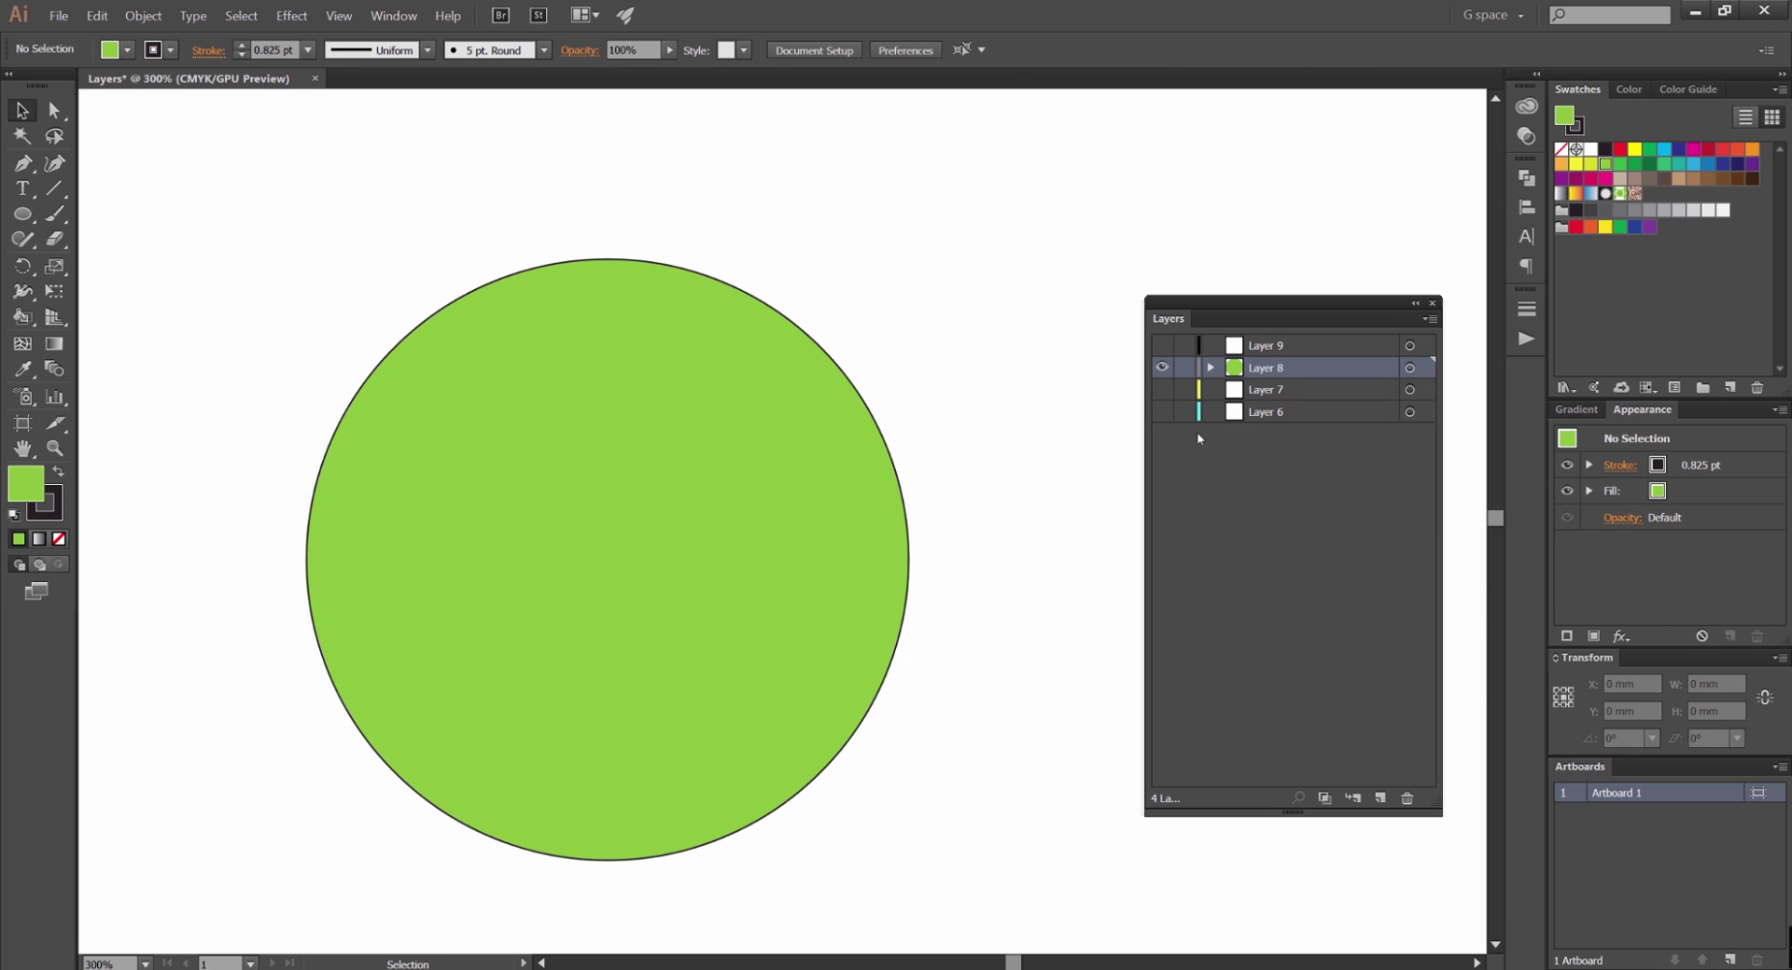
{"action": "key", "text": "ctrl+1"}
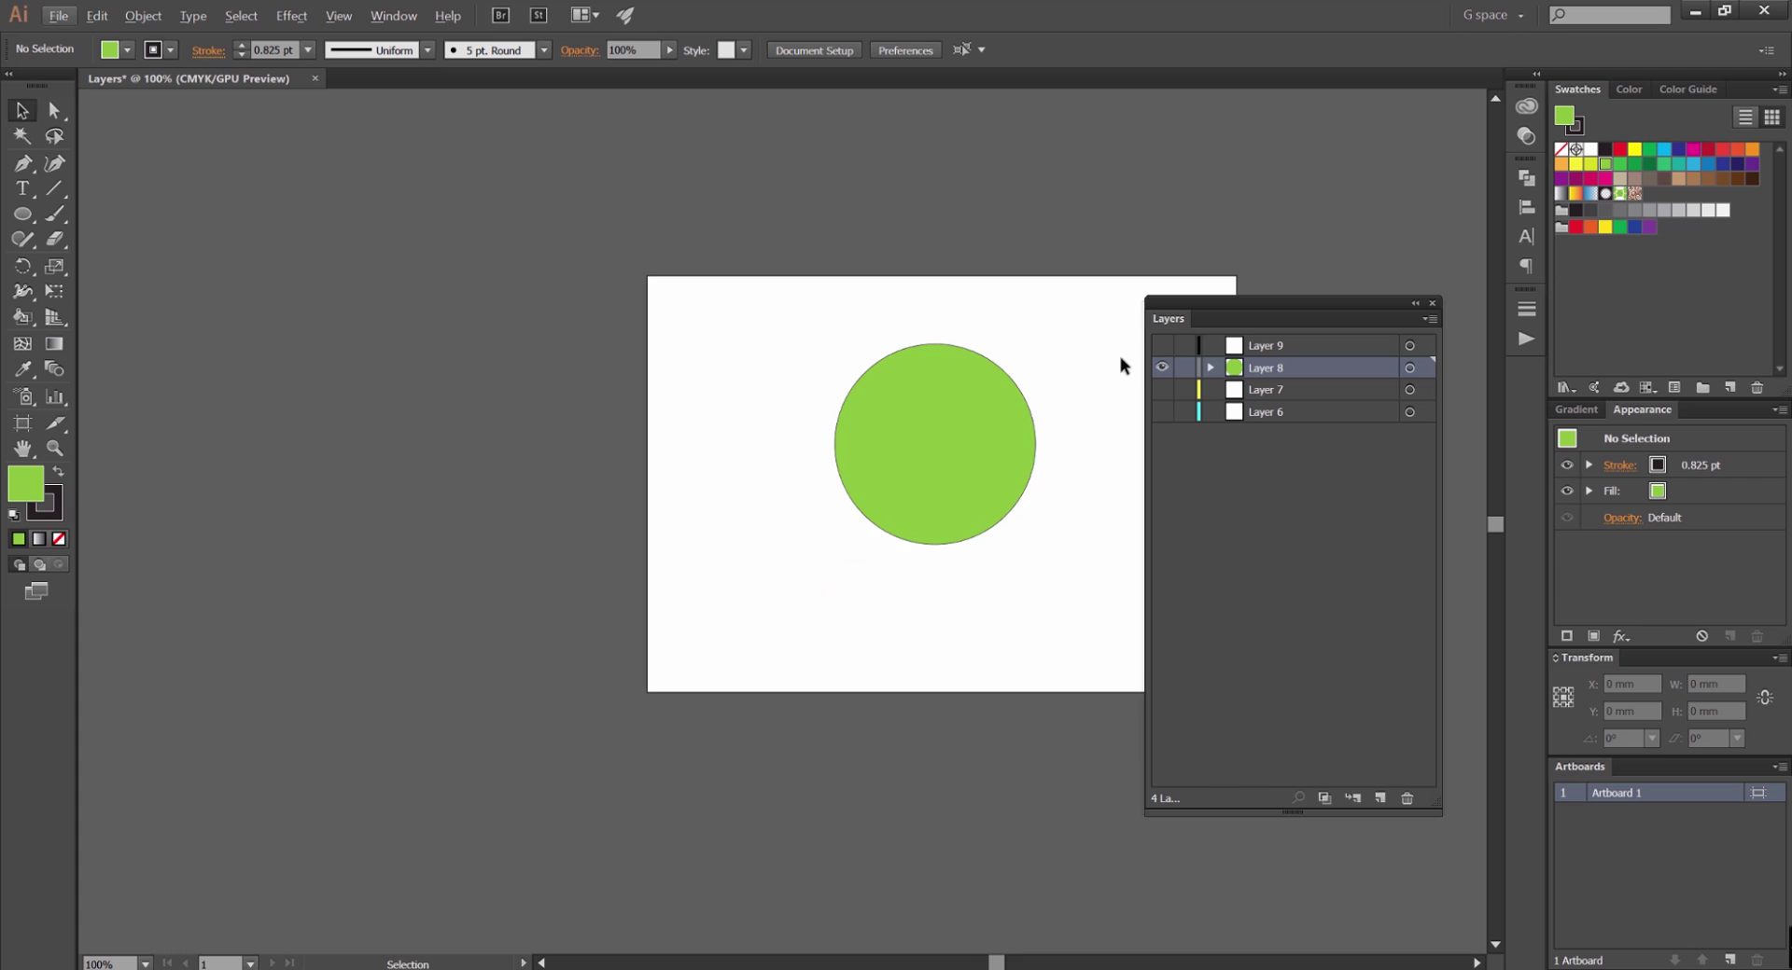
Alt-drag copies of the circle into six overlapping green circles.
{"action": "scroll", "coordinate": [1110, 364], "scroll_direction": "right", "scroll_amount": 3}
{"action": "scroll", "coordinate": [956, 404], "scroll_direction": "right", "scroll_amount": 1}
{"action": "left_click_drag", "start_coordinate": [810, 417], "coordinate": [941, 509]}
{"action": "left_click_drag", "start_coordinate": [895, 537], "coordinate": [798, 515]}
{"action": "left_click_drag", "start_coordinate": [740, 402], "coordinate": [560, 353]}
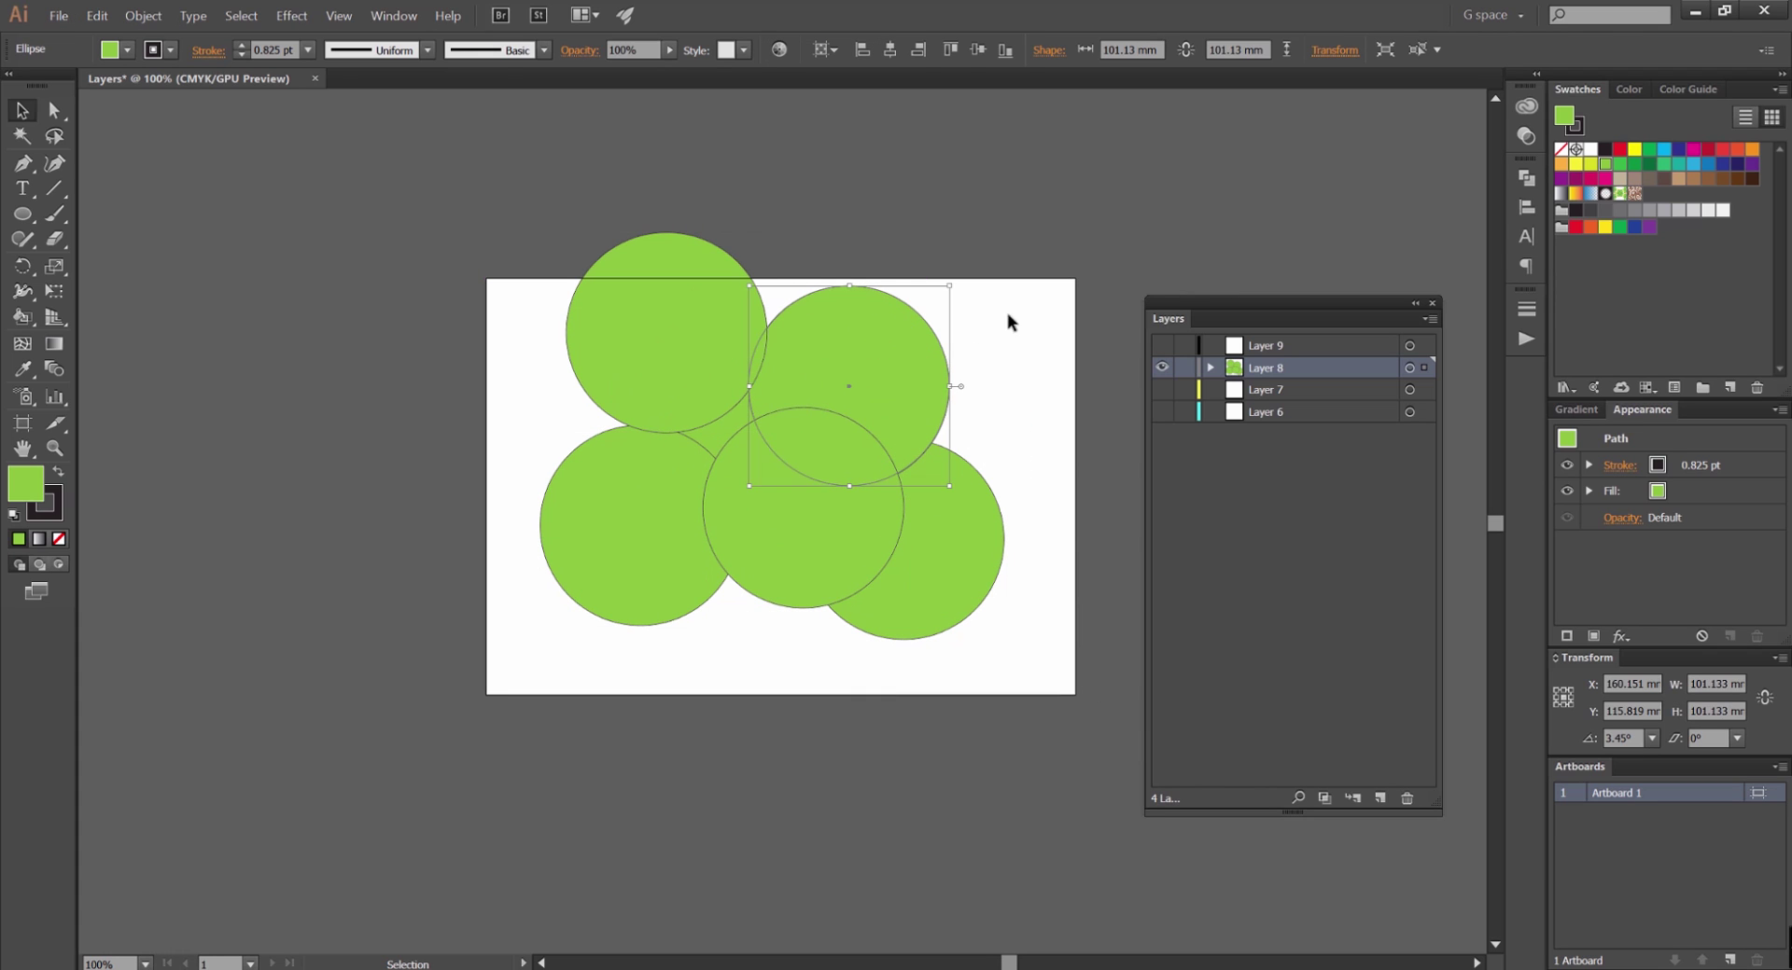
{"action": "left_click", "coordinate": [1006, 312]}
{"action": "scroll", "coordinate": [799, 336], "scroll_direction": "up", "scroll_amount": 1}
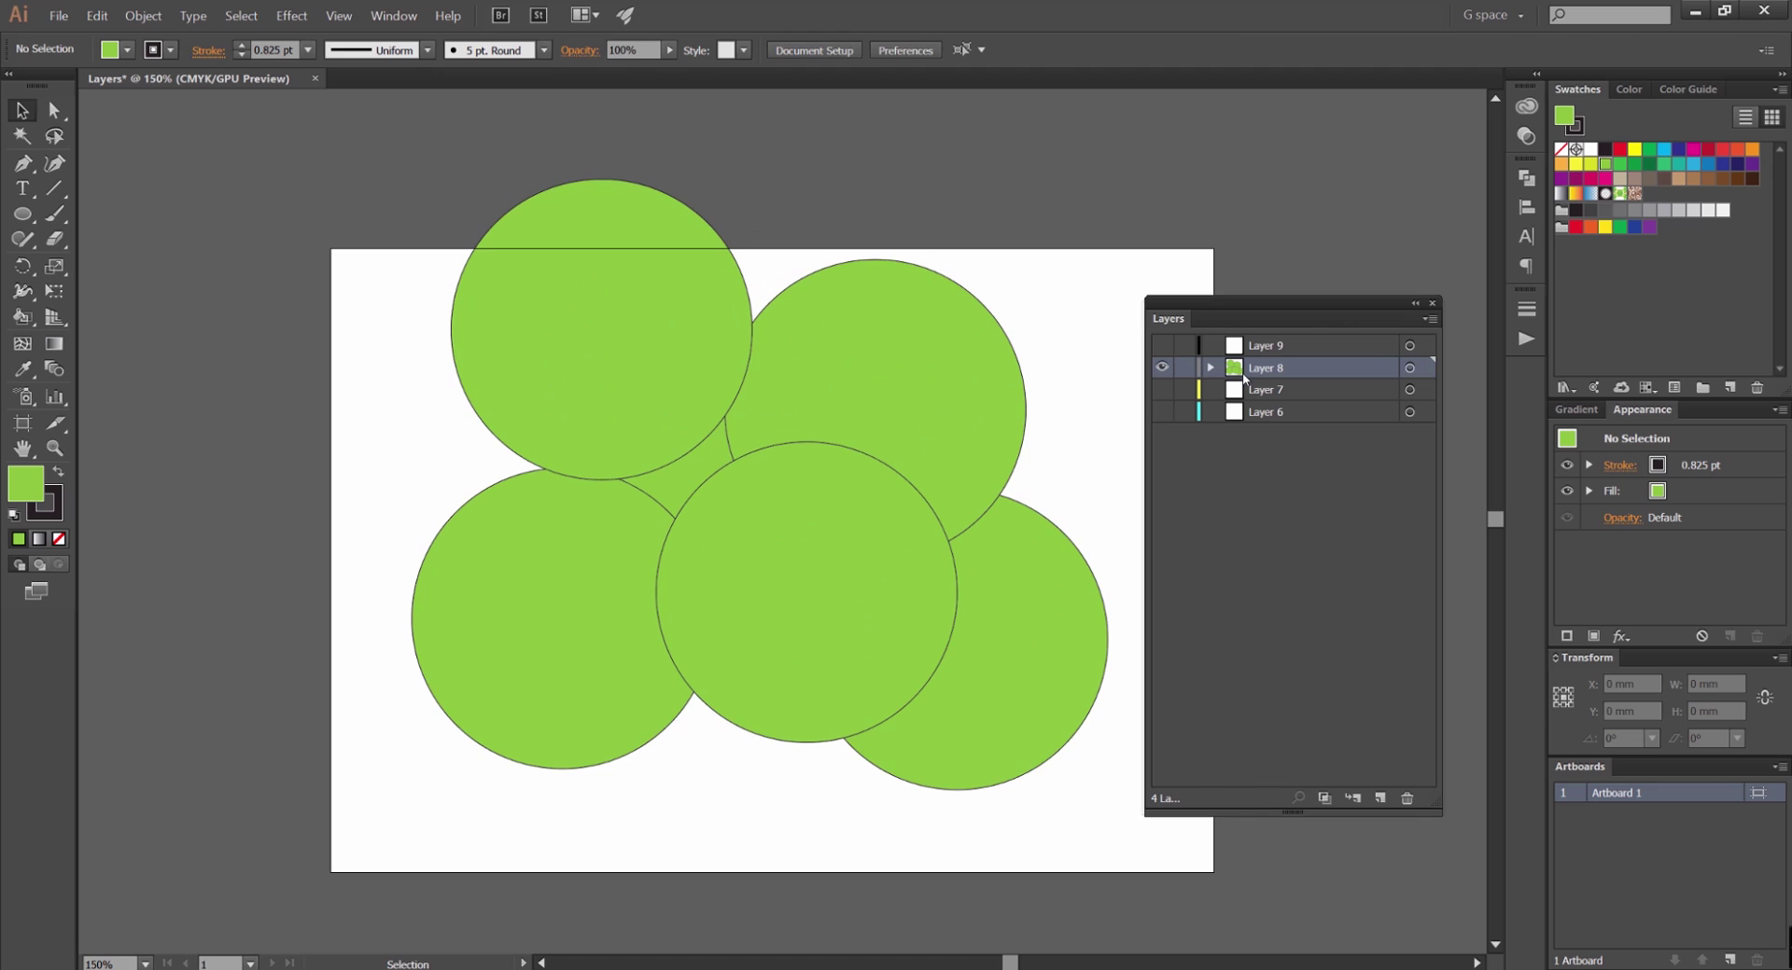
{"action": "left_click_drag", "start_coordinate": [1096, 289], "coordinate": [938, 242]}
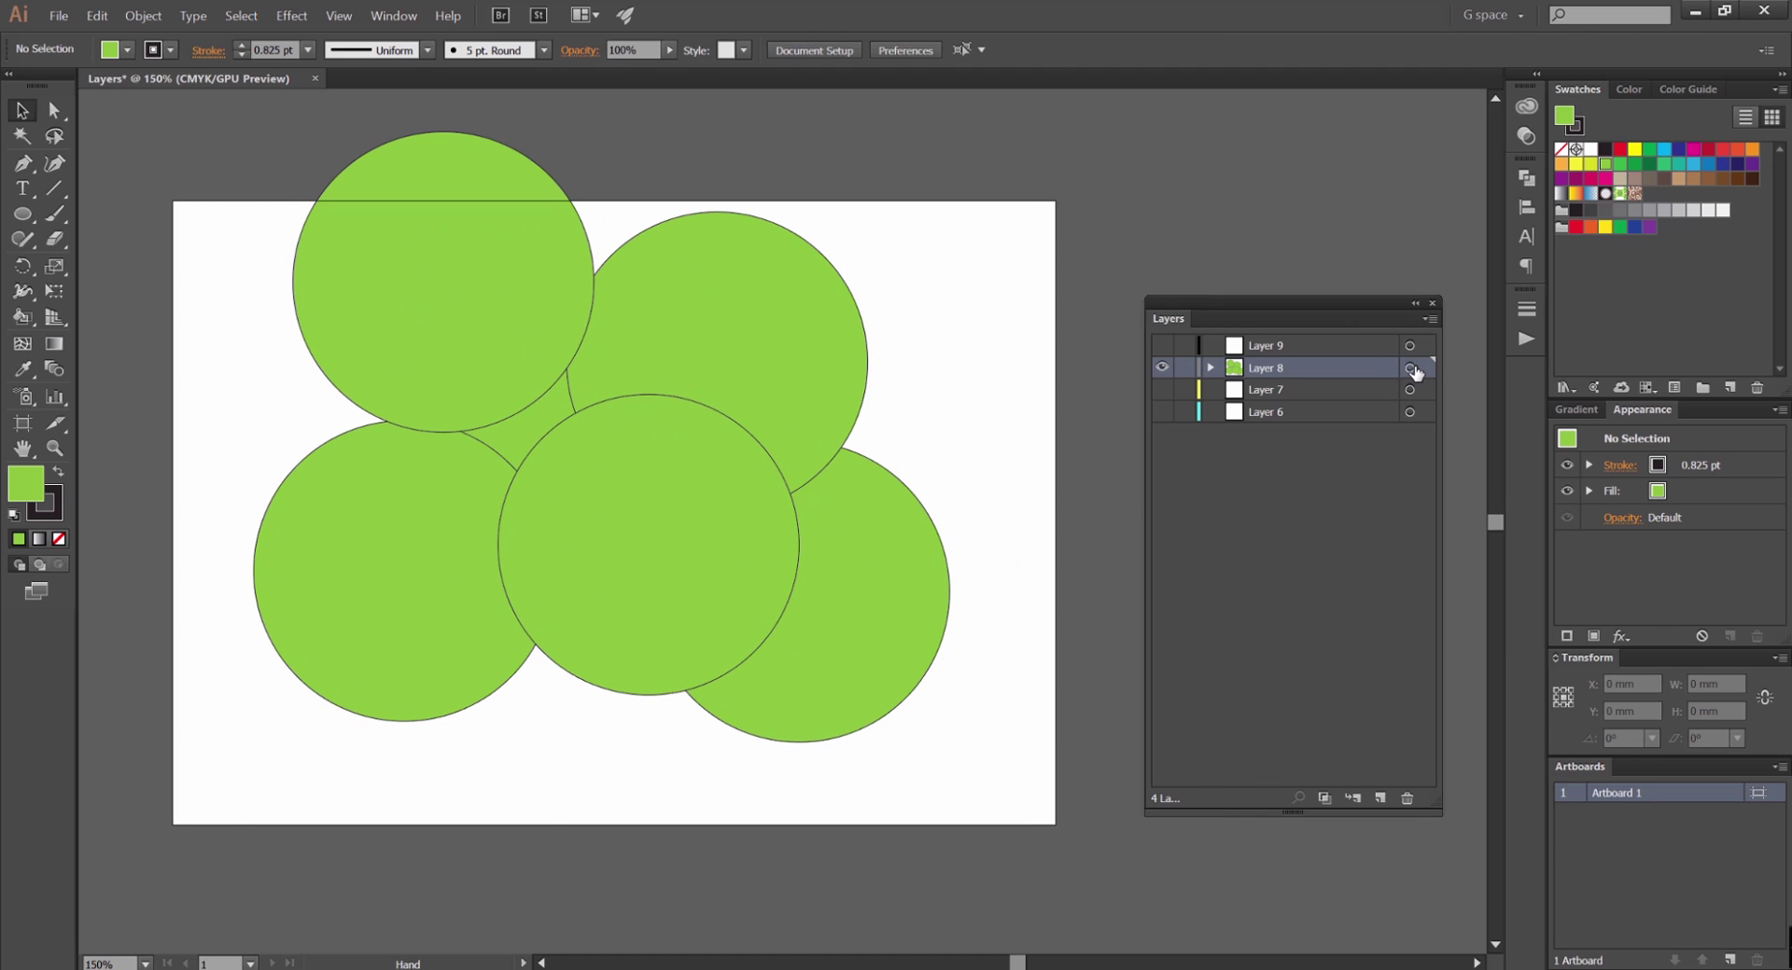
Move the circles from Layer 8 onto Layer 6, show all layers, and expand Layer 6.
{"action": "left_click", "coordinate": [1414, 368]}
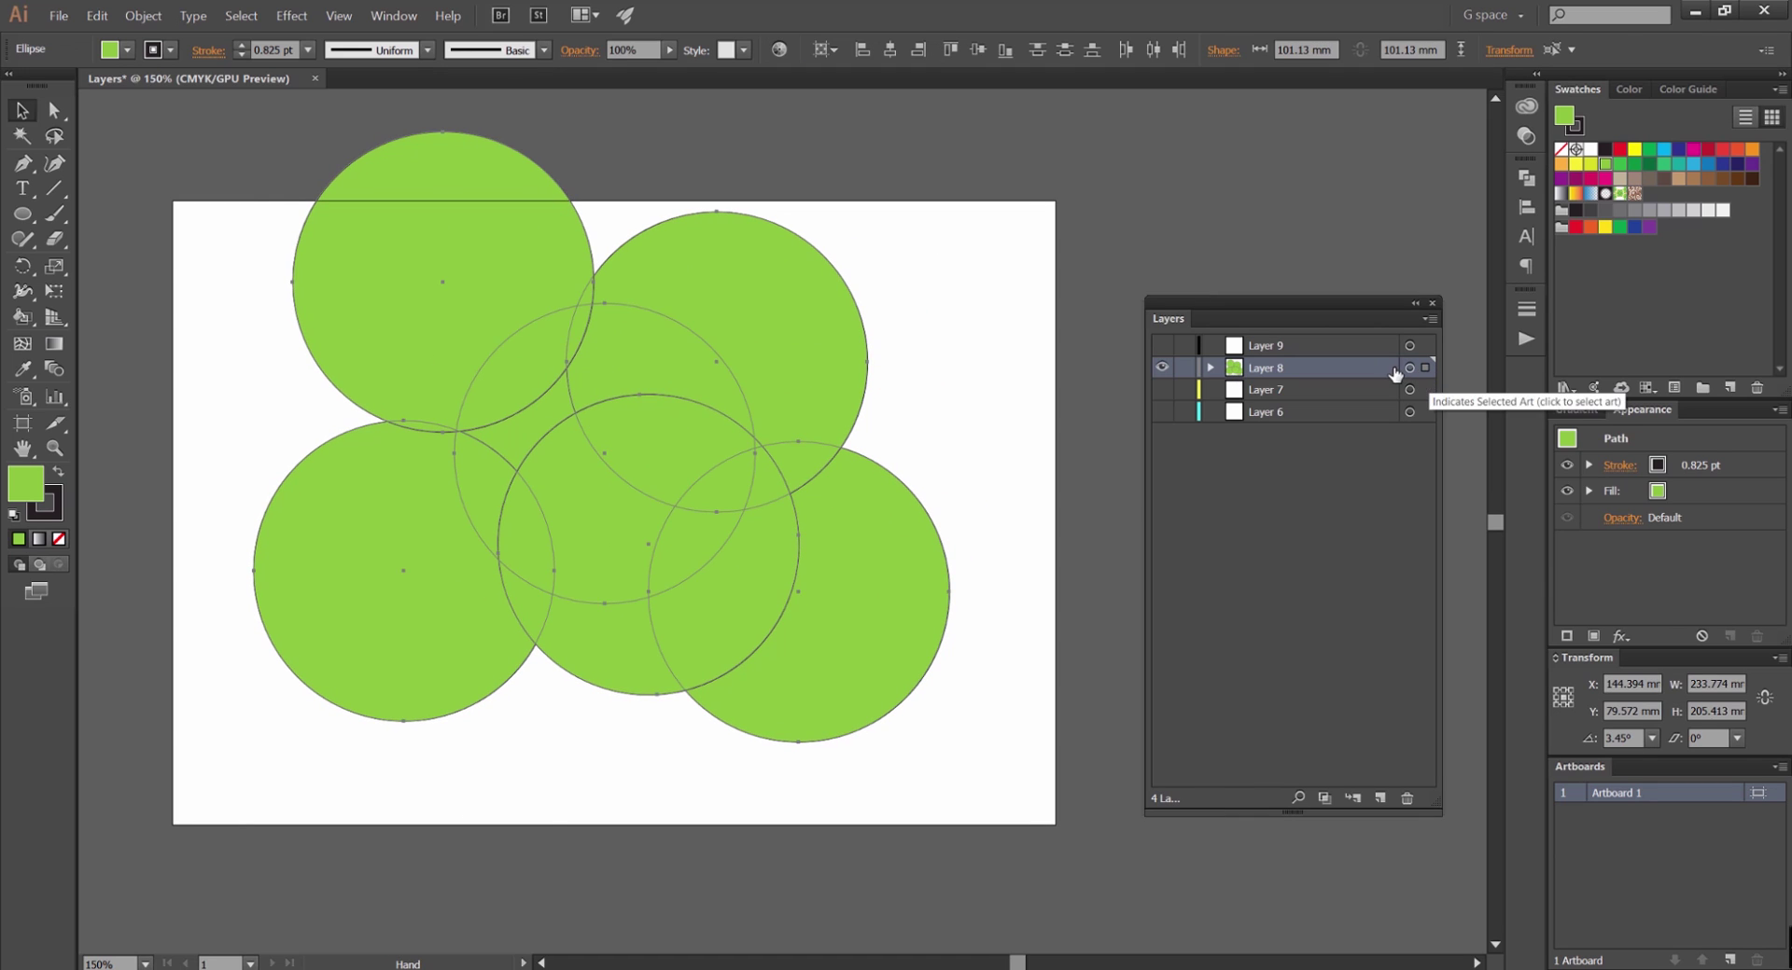
{"action": "scroll", "coordinate": [720, 487], "scroll_direction": "up", "scroll_amount": 3}
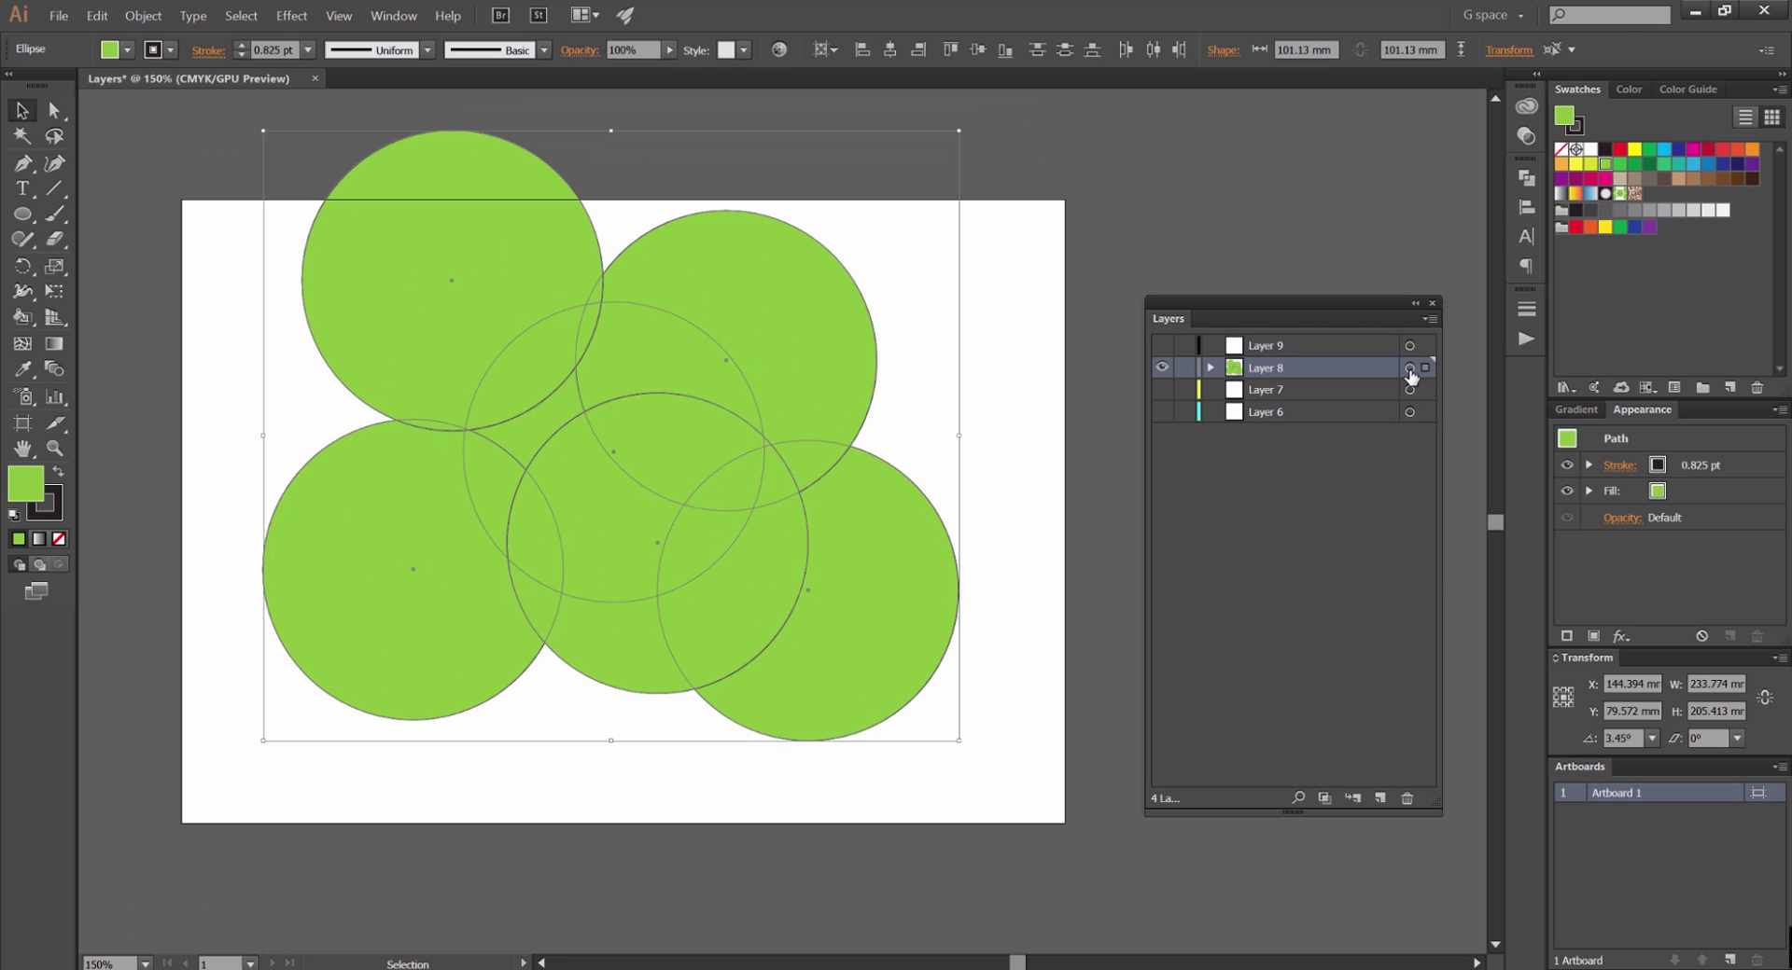
{"action": "left_click_drag", "start_coordinate": [1424, 369], "coordinate": [1424, 413]}
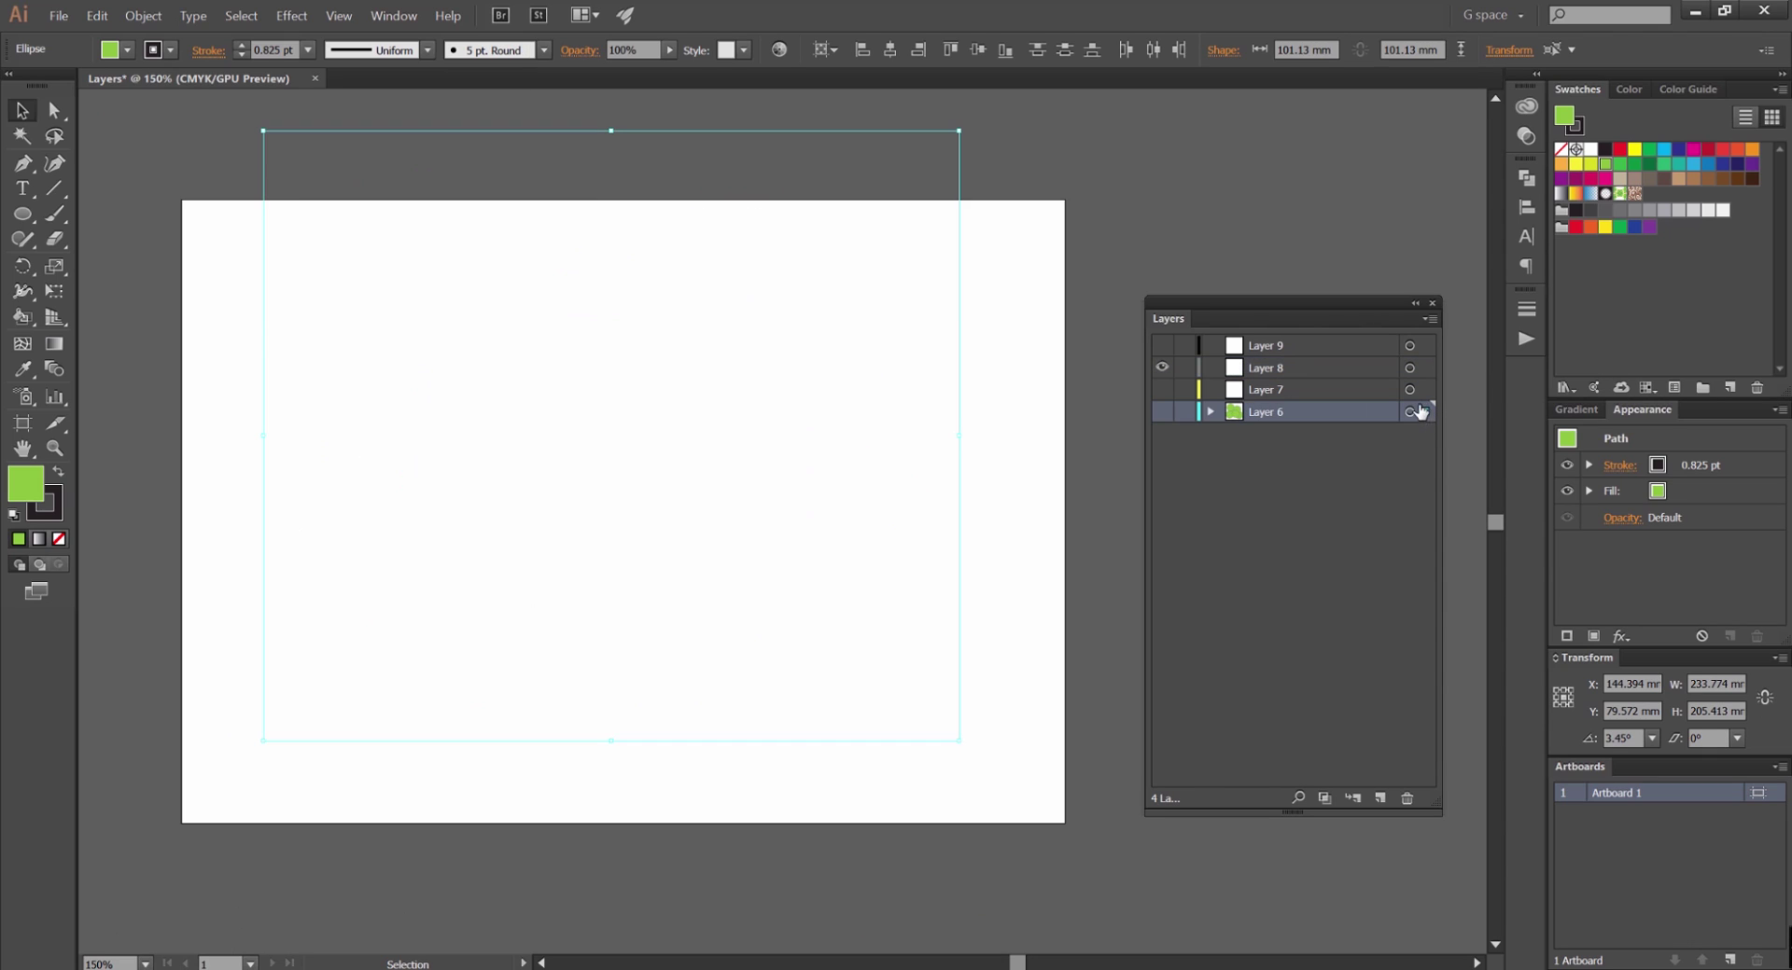
{"action": "left_click_drag", "start_coordinate": [1162, 412], "coordinate": [1161, 350]}
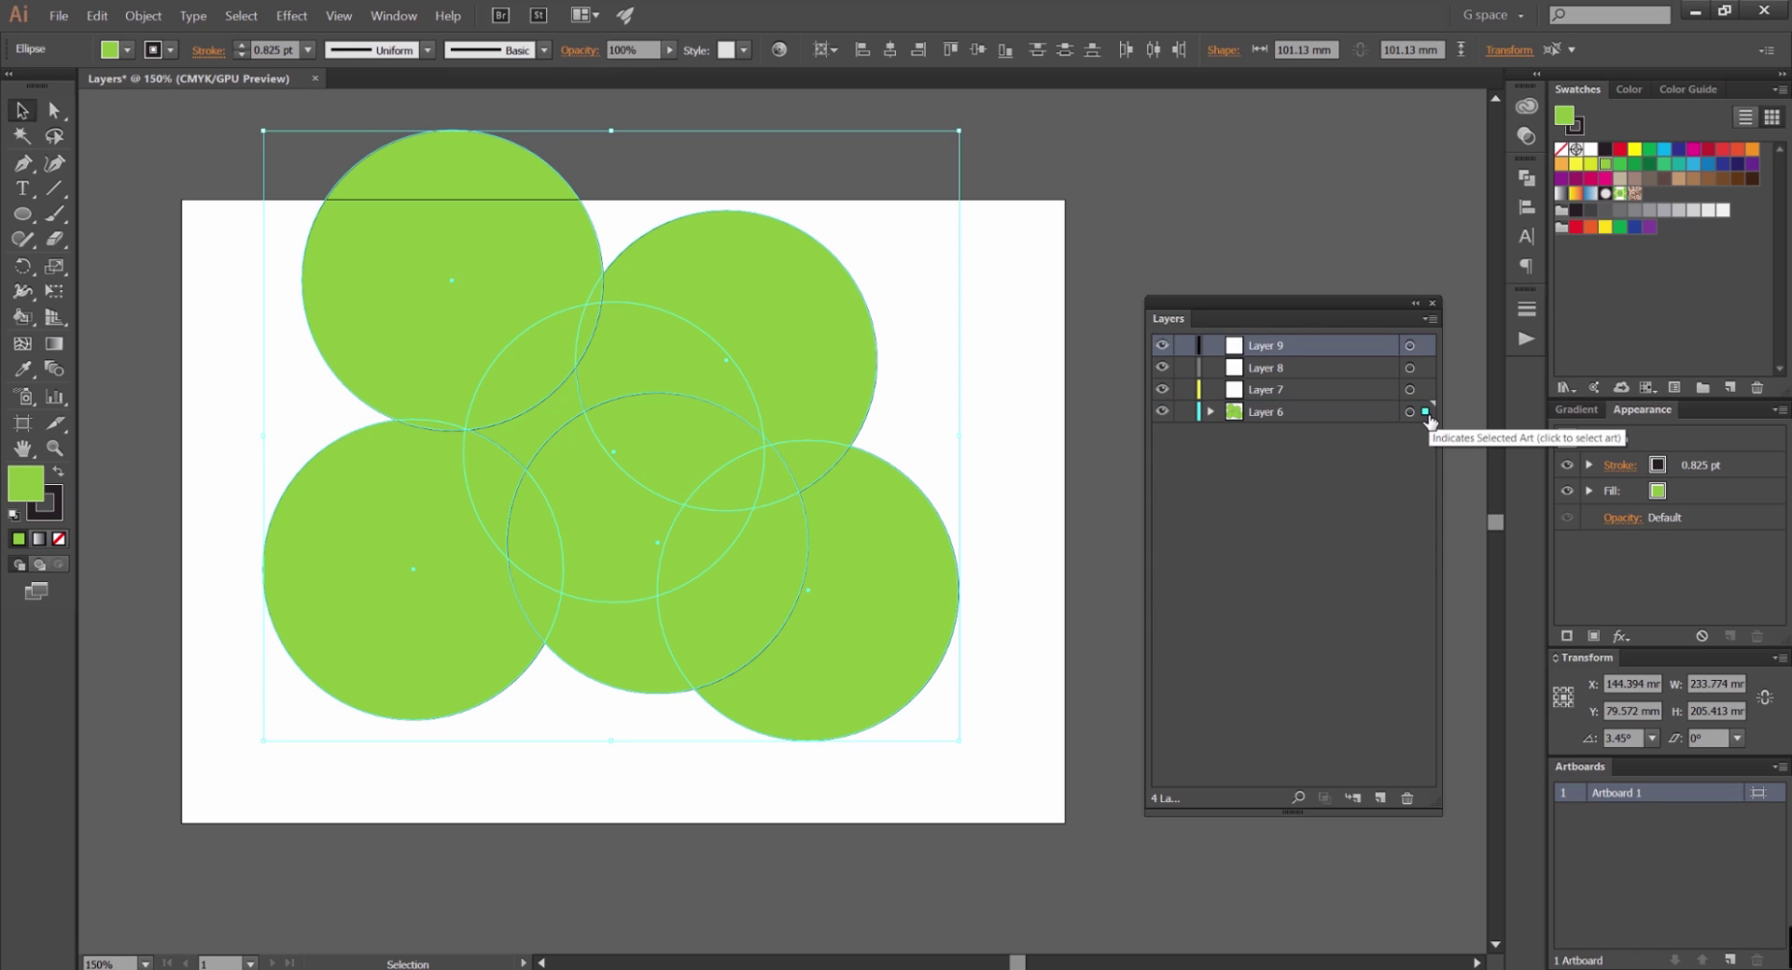
{"action": "mouse_move", "coordinate": [1426, 411]}
{"action": "left_mouse_down"}
{"action": "mouse_move", "coordinate": [1427, 383]}
{"action": "mouse_move", "coordinate": [1422, 411]}
{"action": "left_mouse_up"}
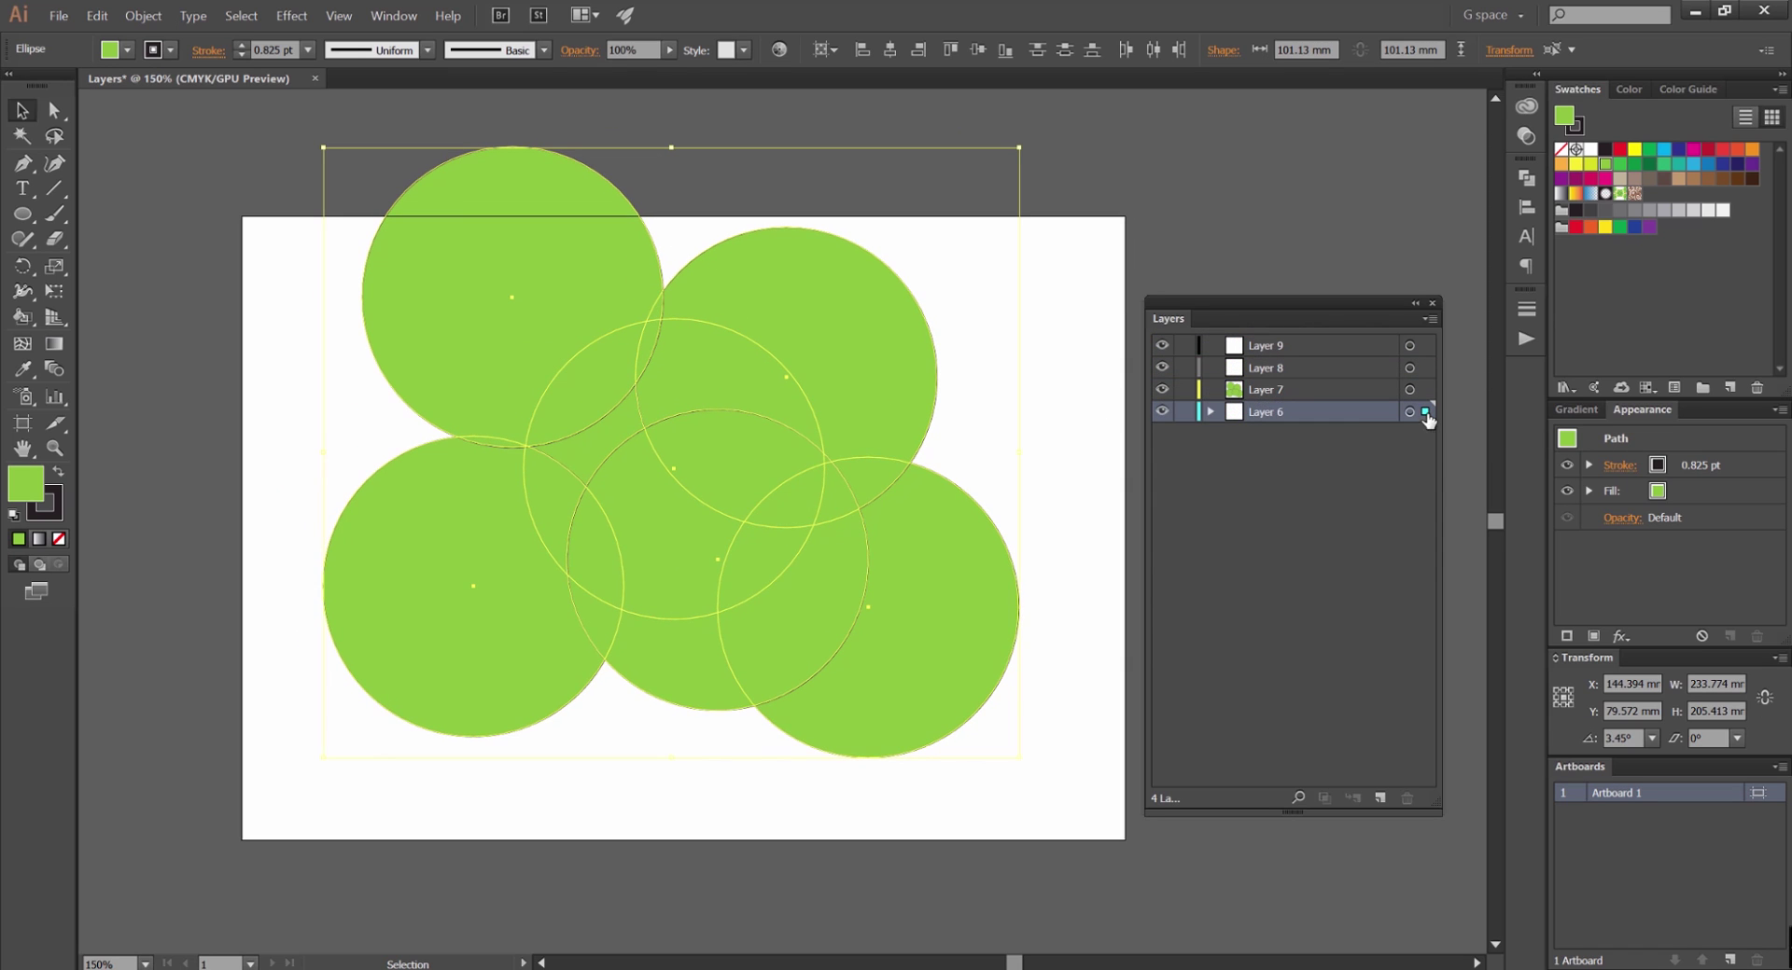
{"action": "left_click", "coordinate": [1210, 412]}
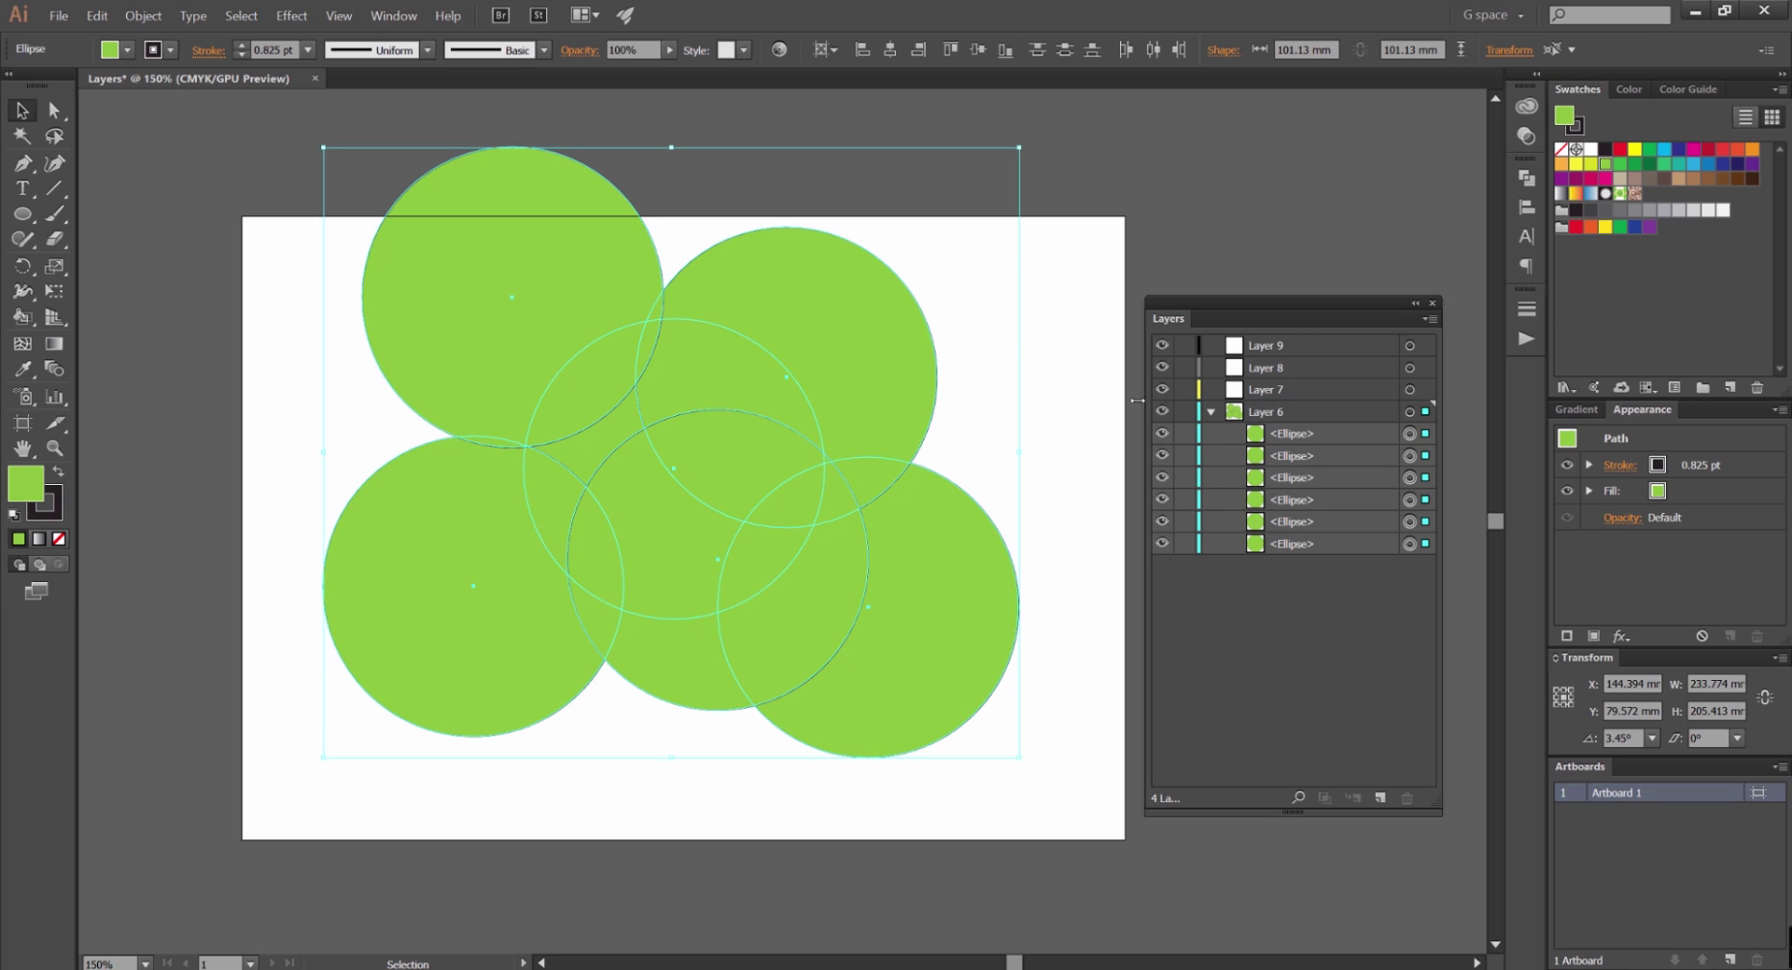
{"action": "scroll", "coordinate": [1006, 332], "scroll_direction": "down", "scroll_amount": 1}
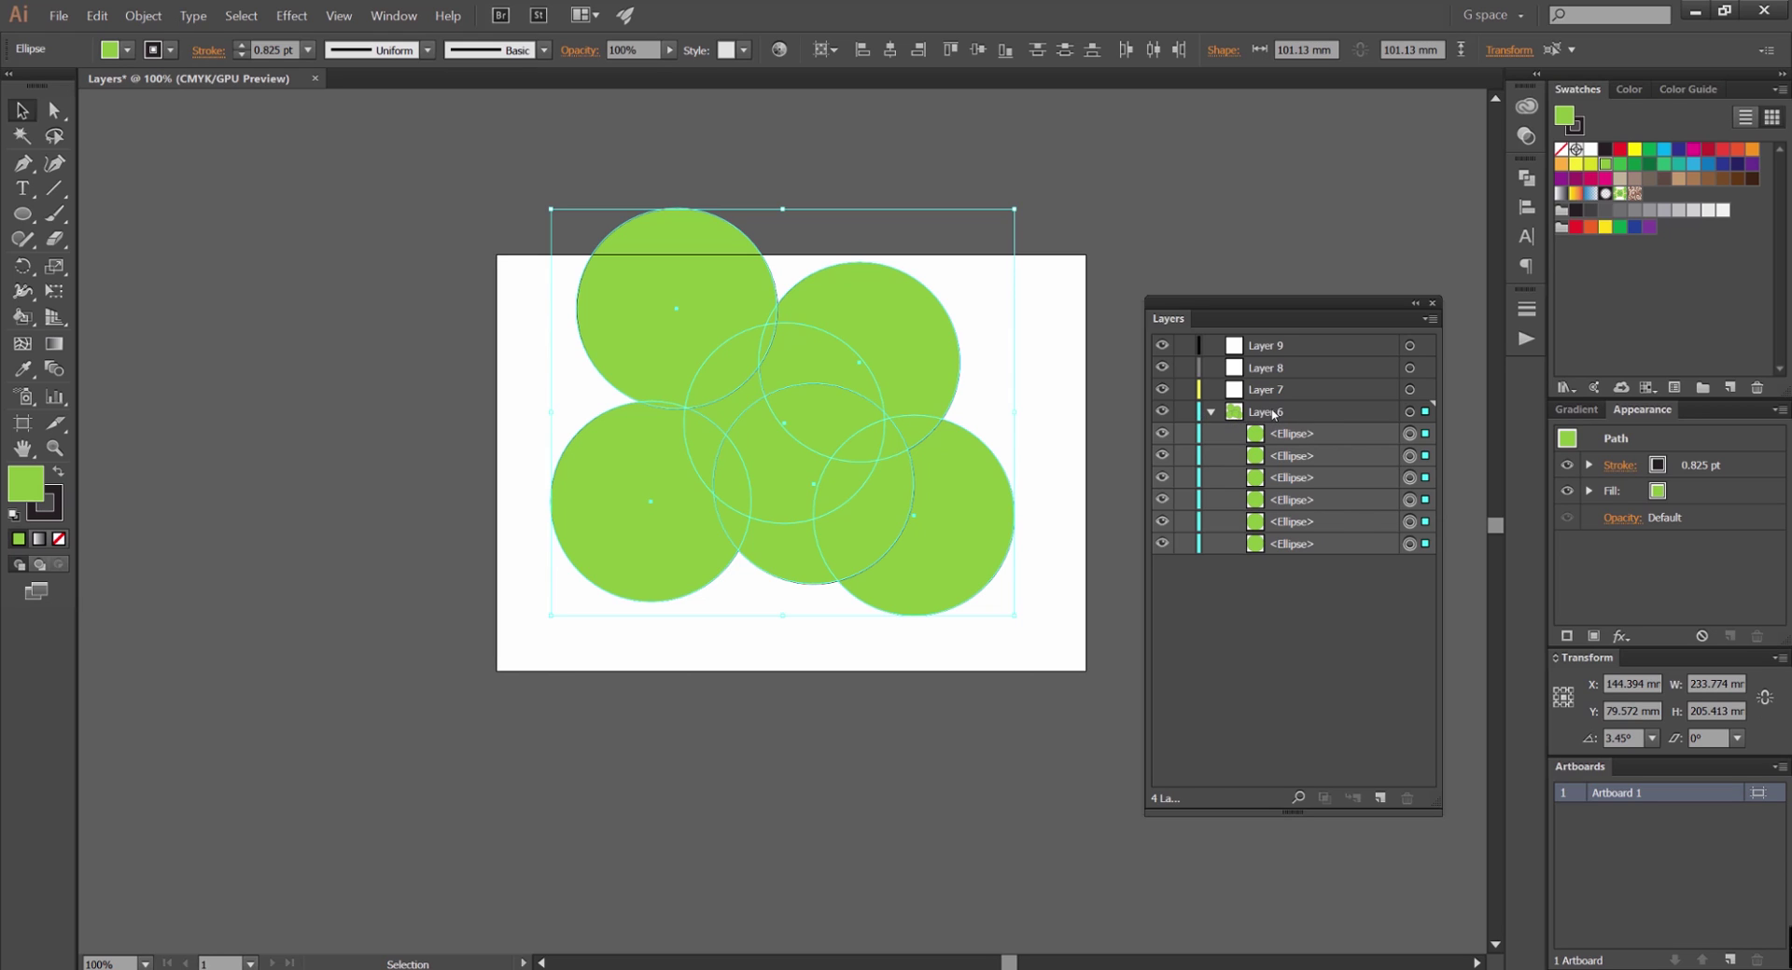
Create sublayer Layer 5 inside Layer 6 and move the six ellipses into it.
{"action": "left_click", "coordinate": [1337, 414]}
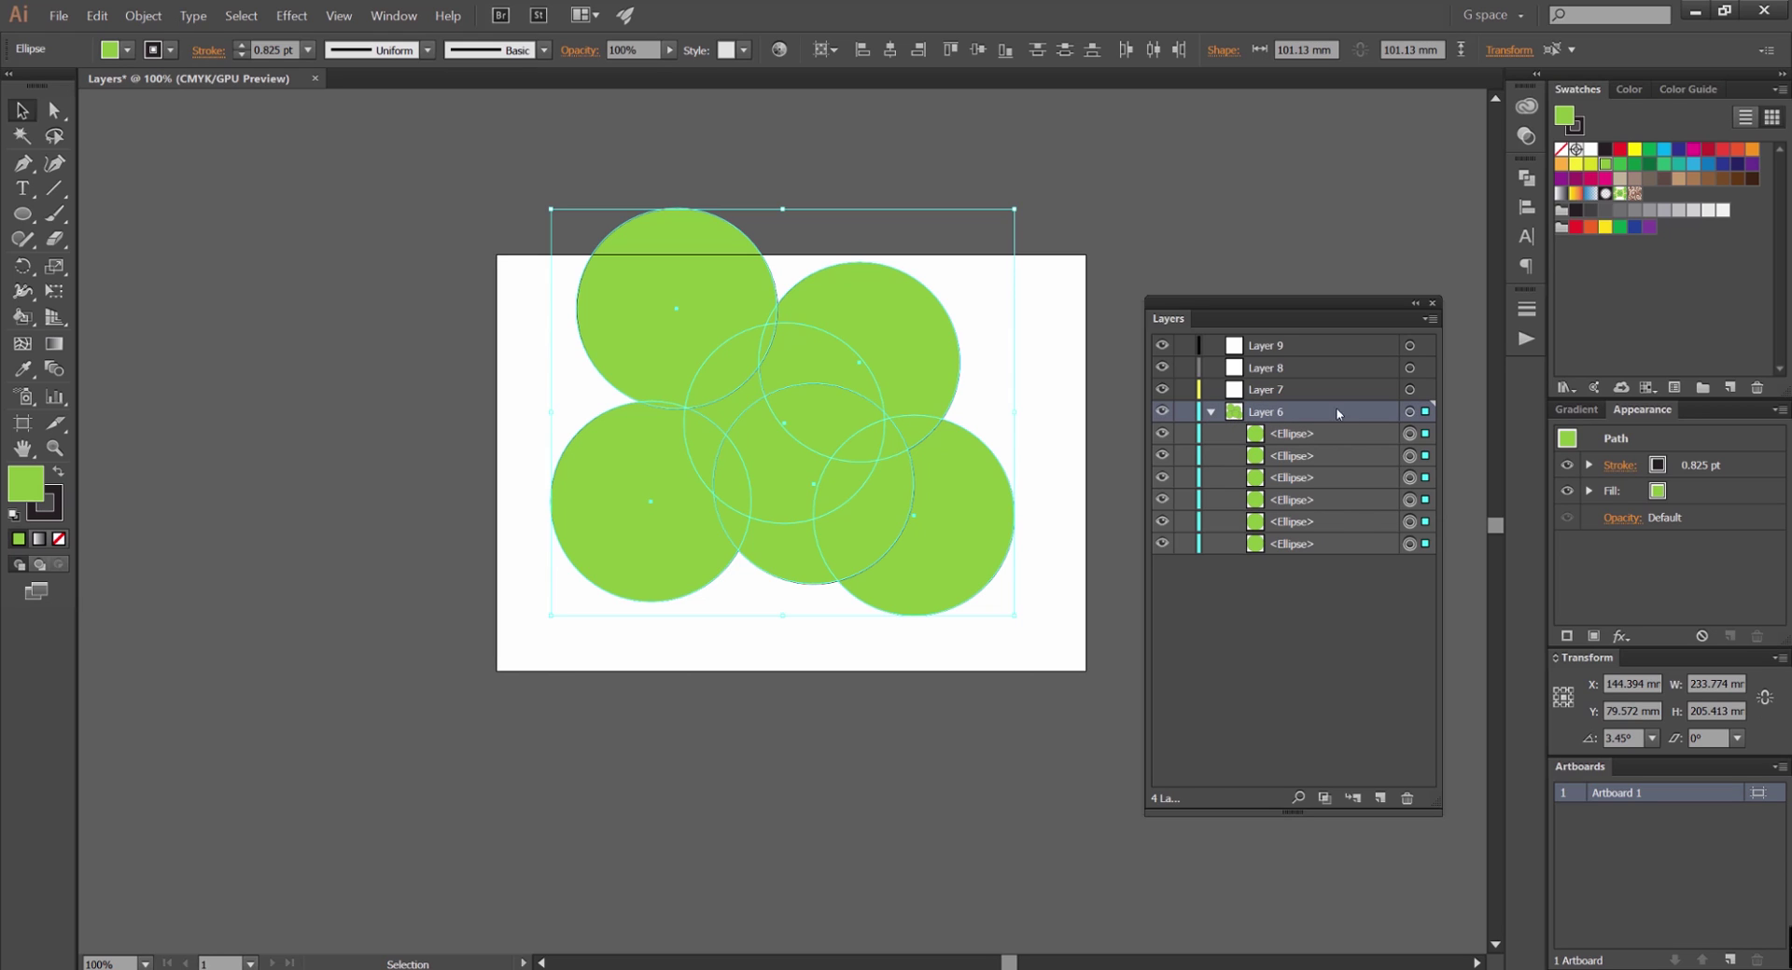
{"action": "left_click", "coordinate": [1353, 799]}
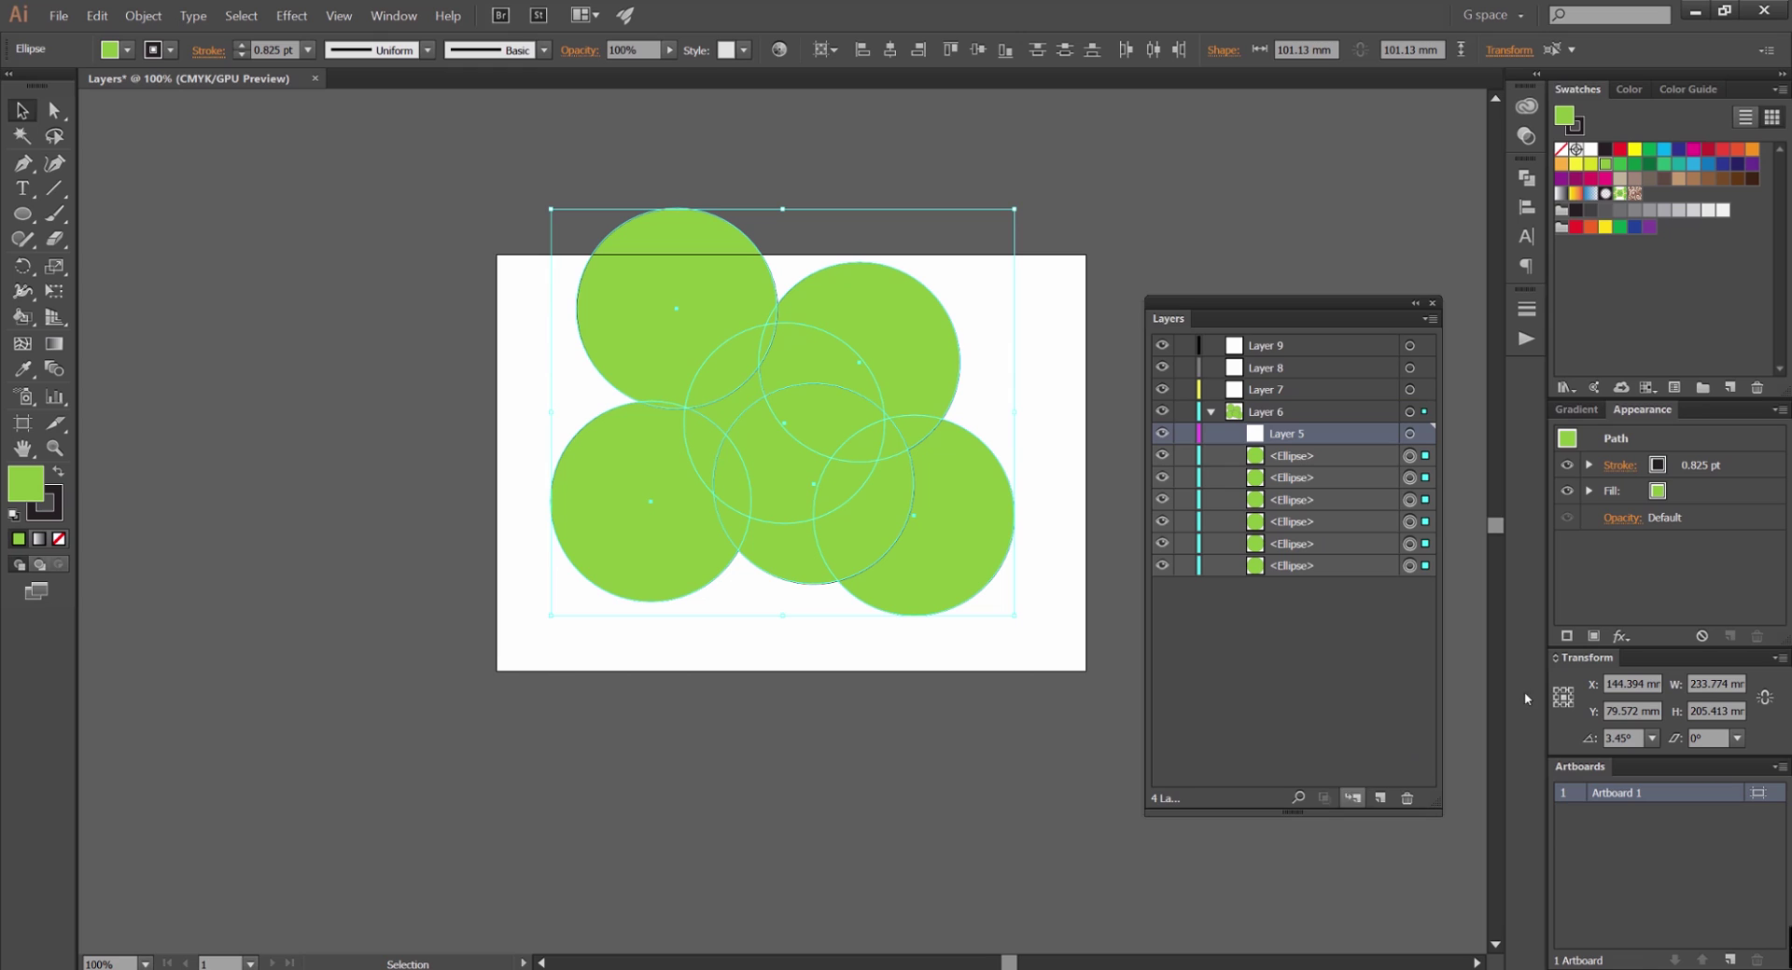
{"action": "left_click", "coordinate": [1282, 458]}
{"action": "left_click", "coordinate": [1288, 565], "text": "shift"}
{"action": "left_click_drag", "start_coordinate": [1299, 466], "coordinate": [1299, 436]}
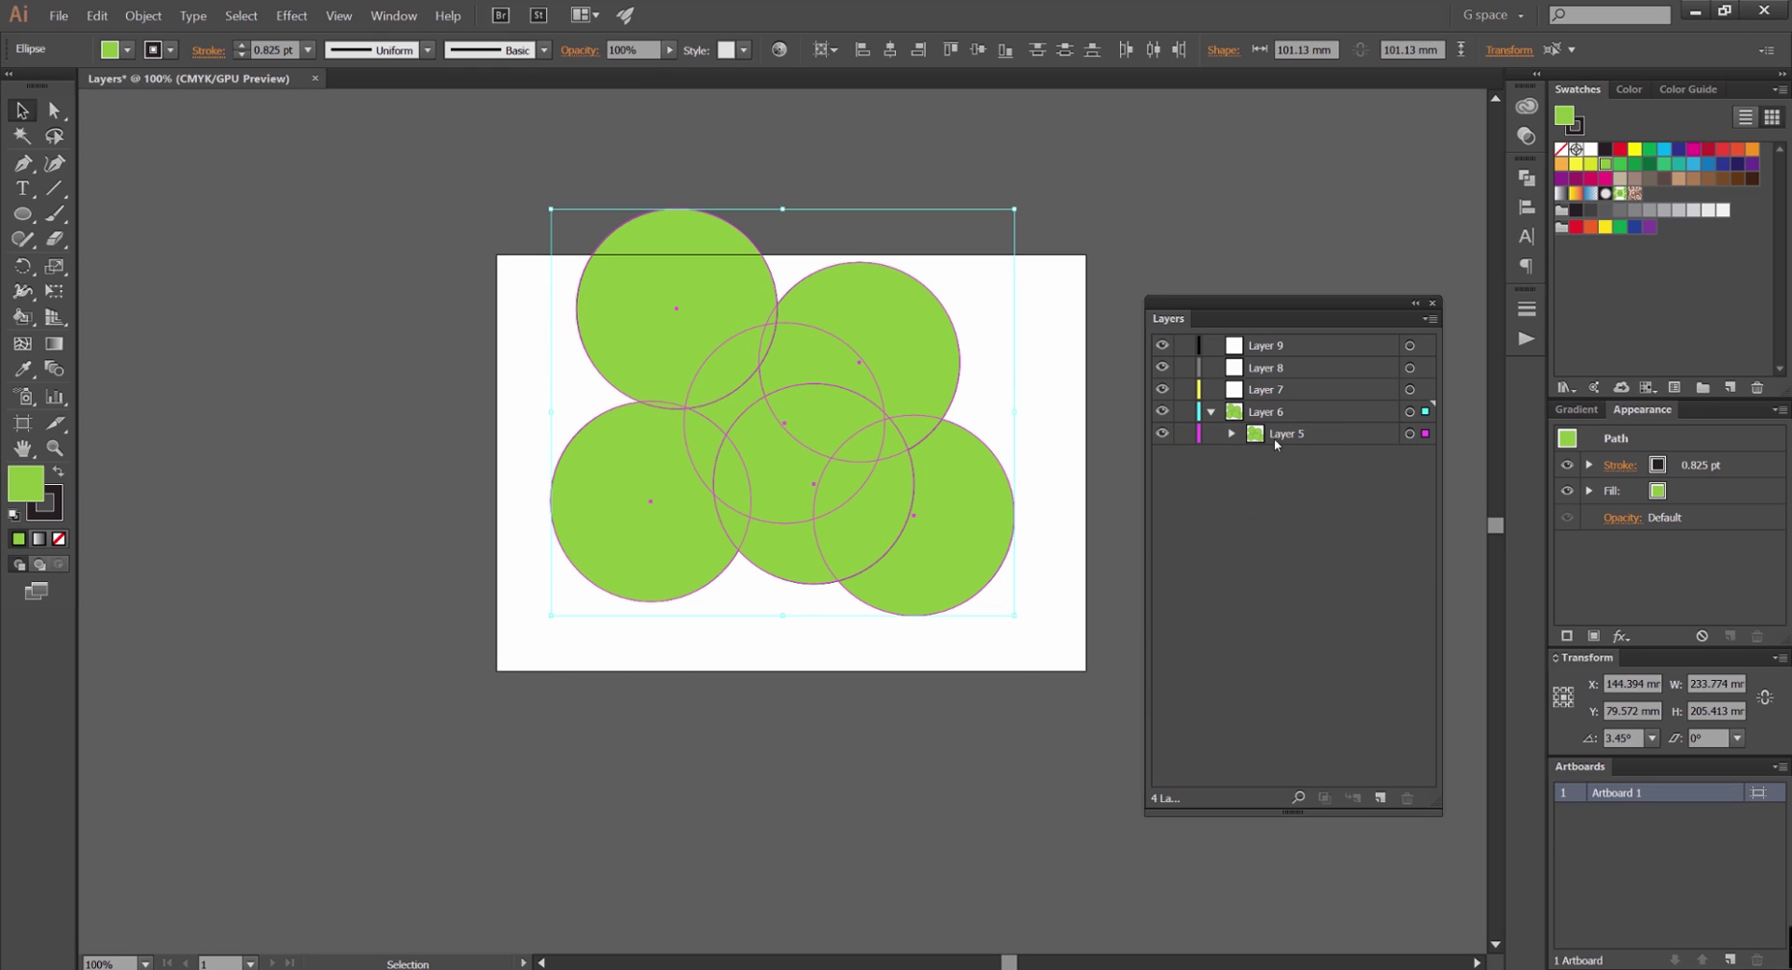
{"action": "left_click", "coordinate": [1232, 433]}
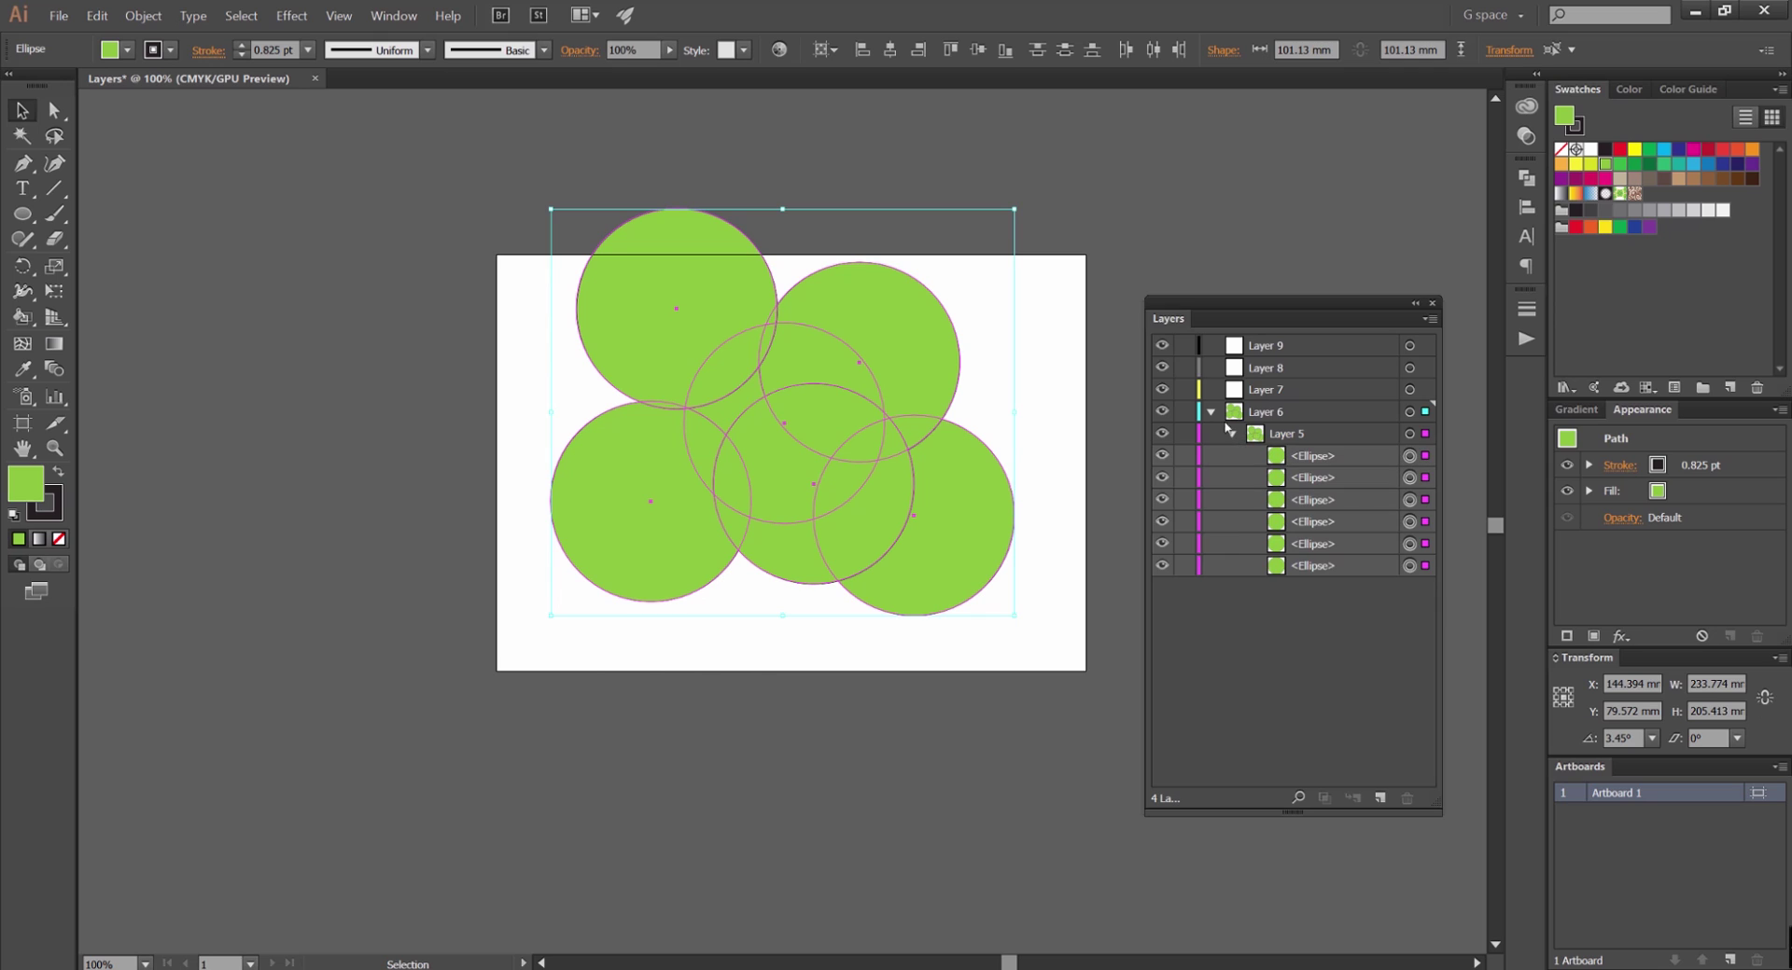
Add nested sublayers under Layer 5, undoing the extra ones.
{"action": "left_click", "coordinate": [1285, 436]}
{"action": "left_click", "coordinate": [1352, 798]}
{"action": "left_click", "coordinate": [1352, 798]}
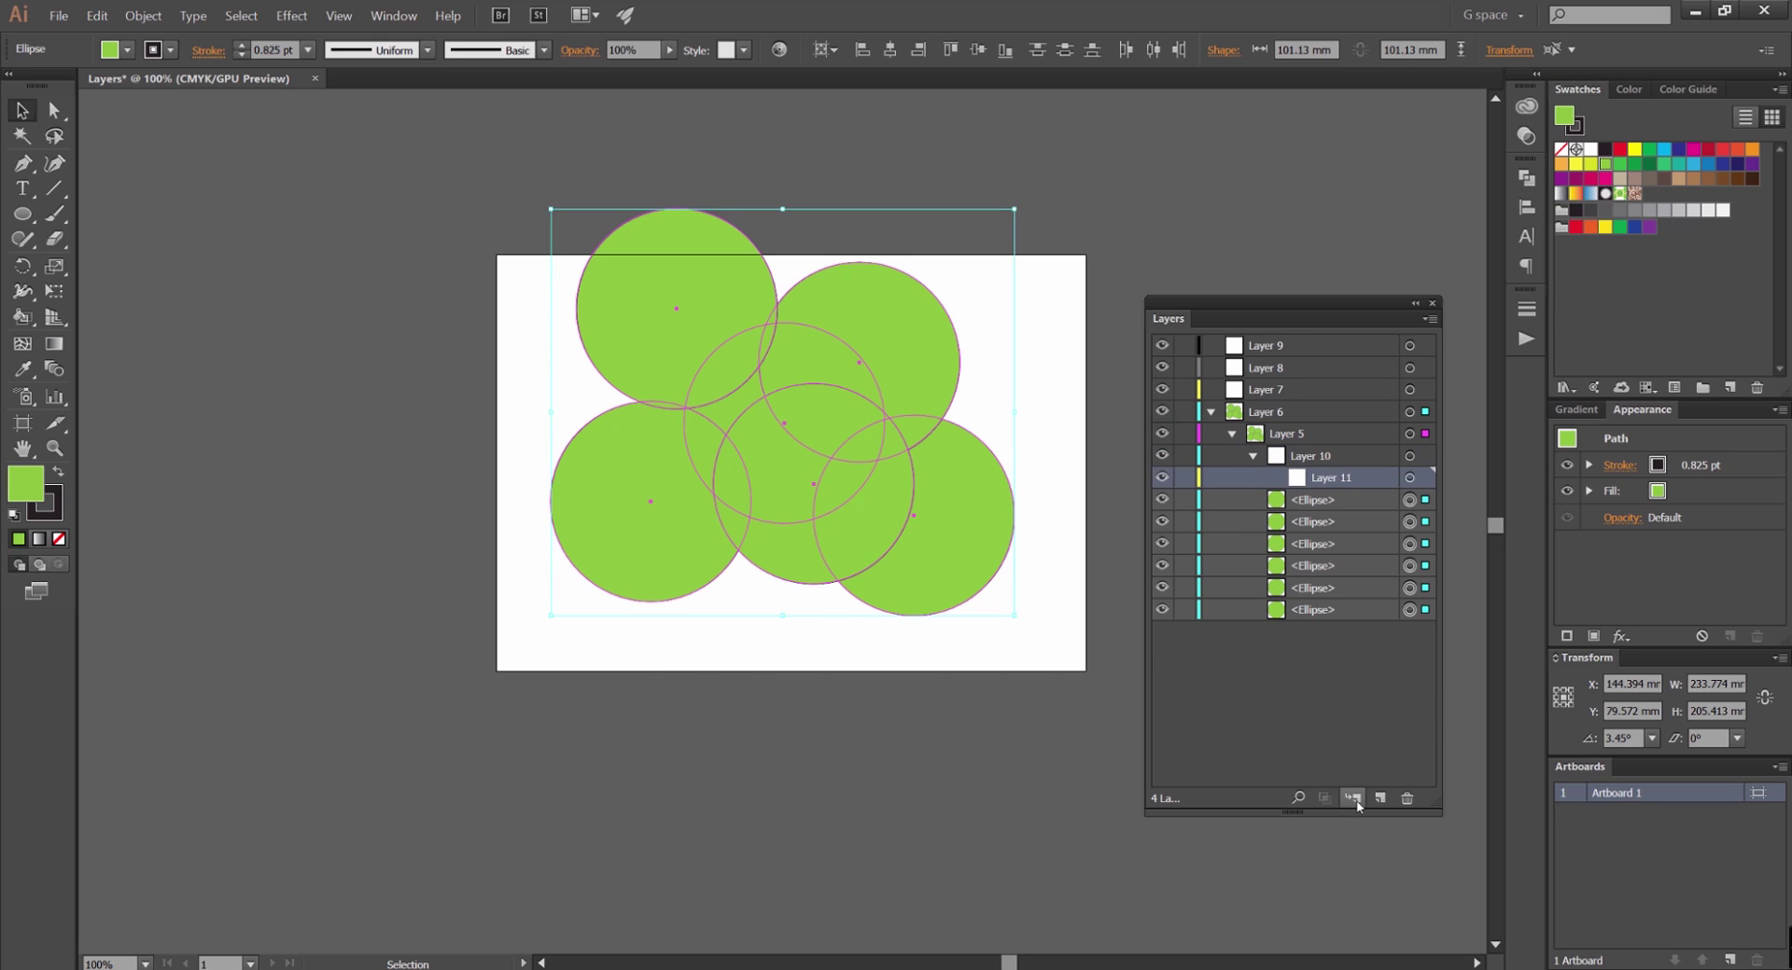
{"action": "left_click", "coordinate": [1352, 798]}
{"action": "left_click", "coordinate": [1352, 797]}
{"action": "key", "text": "ctrl+z"}
{"action": "key", "text": "ctrl+z"}
{"action": "key", "text": "ctrl+z"}
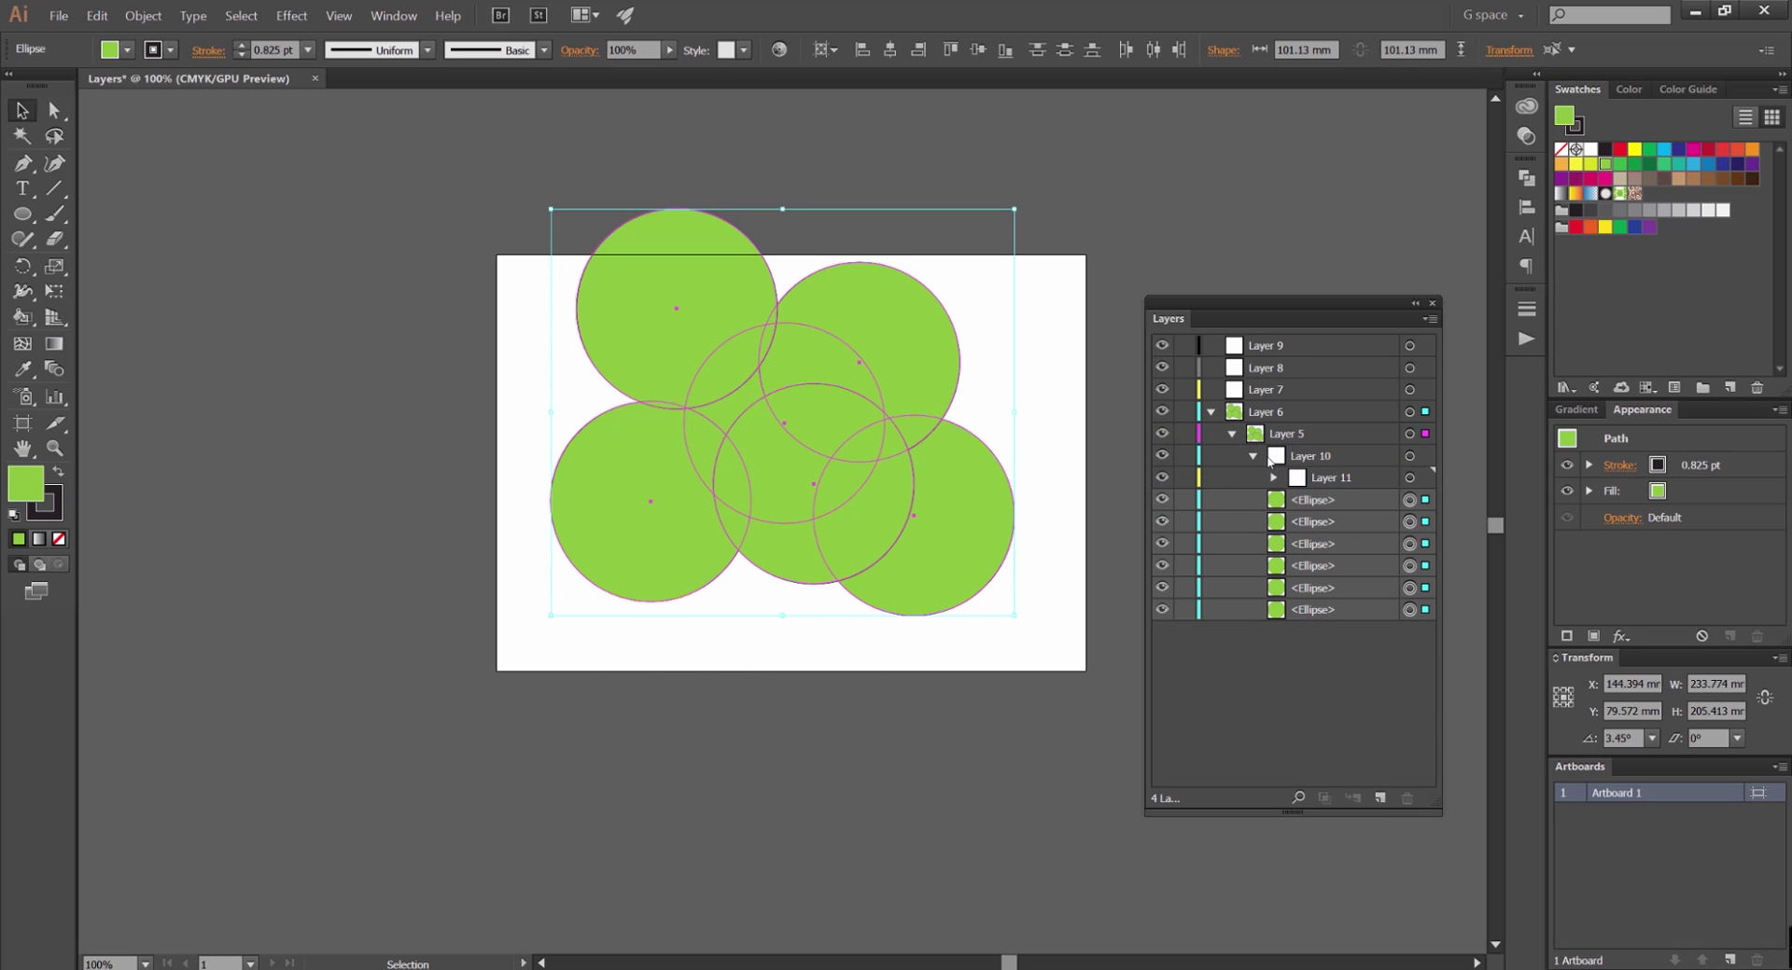
Inspect nested sublayers Layer 10 and Layer 11, then collapse Layer 5 and Layer 6.
{"action": "left_click", "coordinate": [1232, 434]}
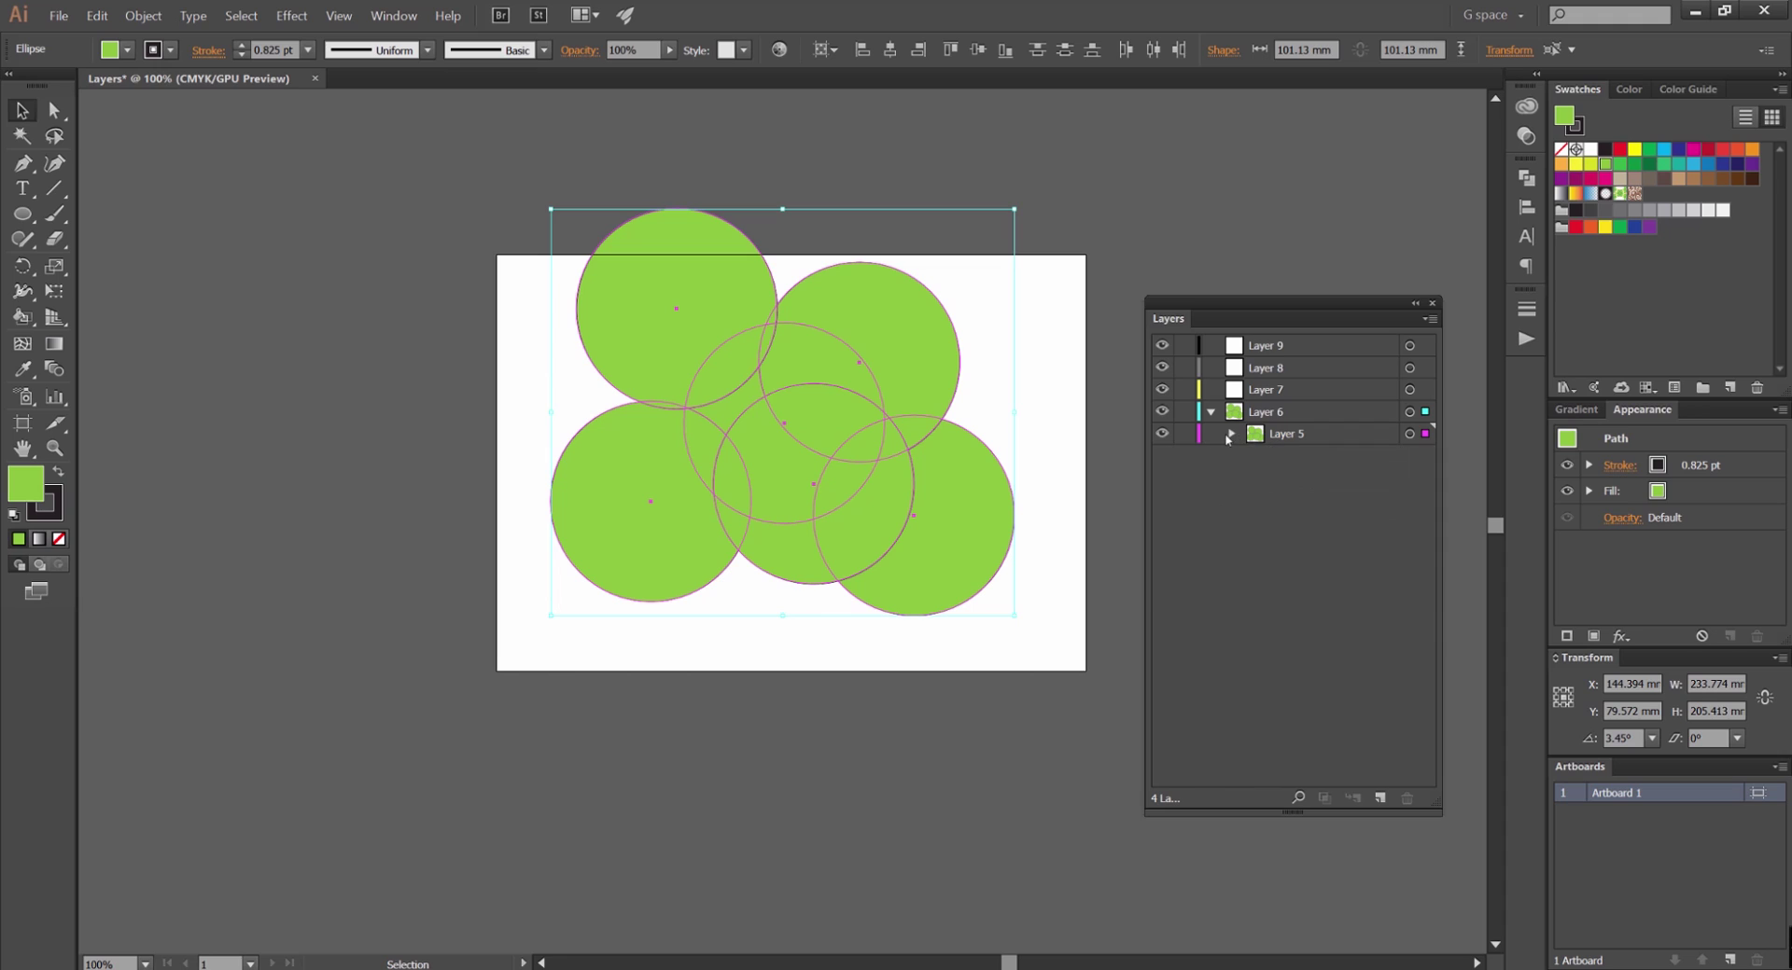
{"action": "left_click", "coordinate": [1231, 435]}
{"action": "left_click", "coordinate": [1252, 457]}
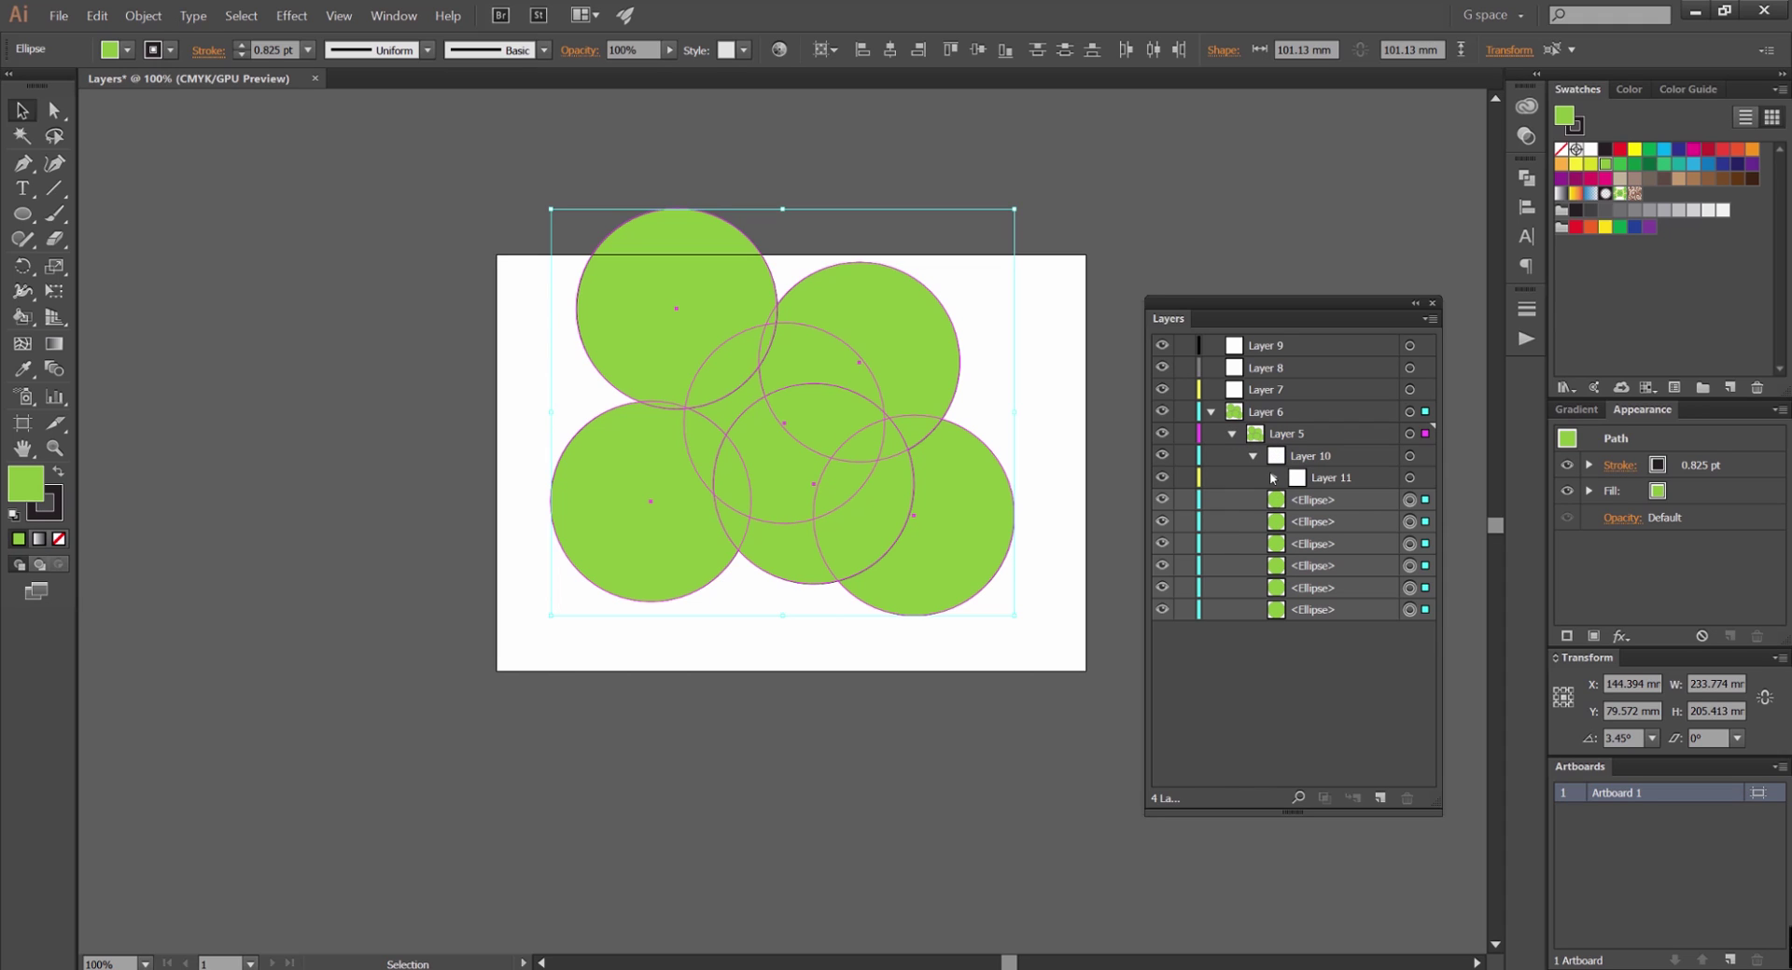
{"action": "left_click", "coordinate": [1274, 478]}
{"action": "left_click", "coordinate": [1274, 478]}
{"action": "left_click", "coordinate": [1232, 434]}
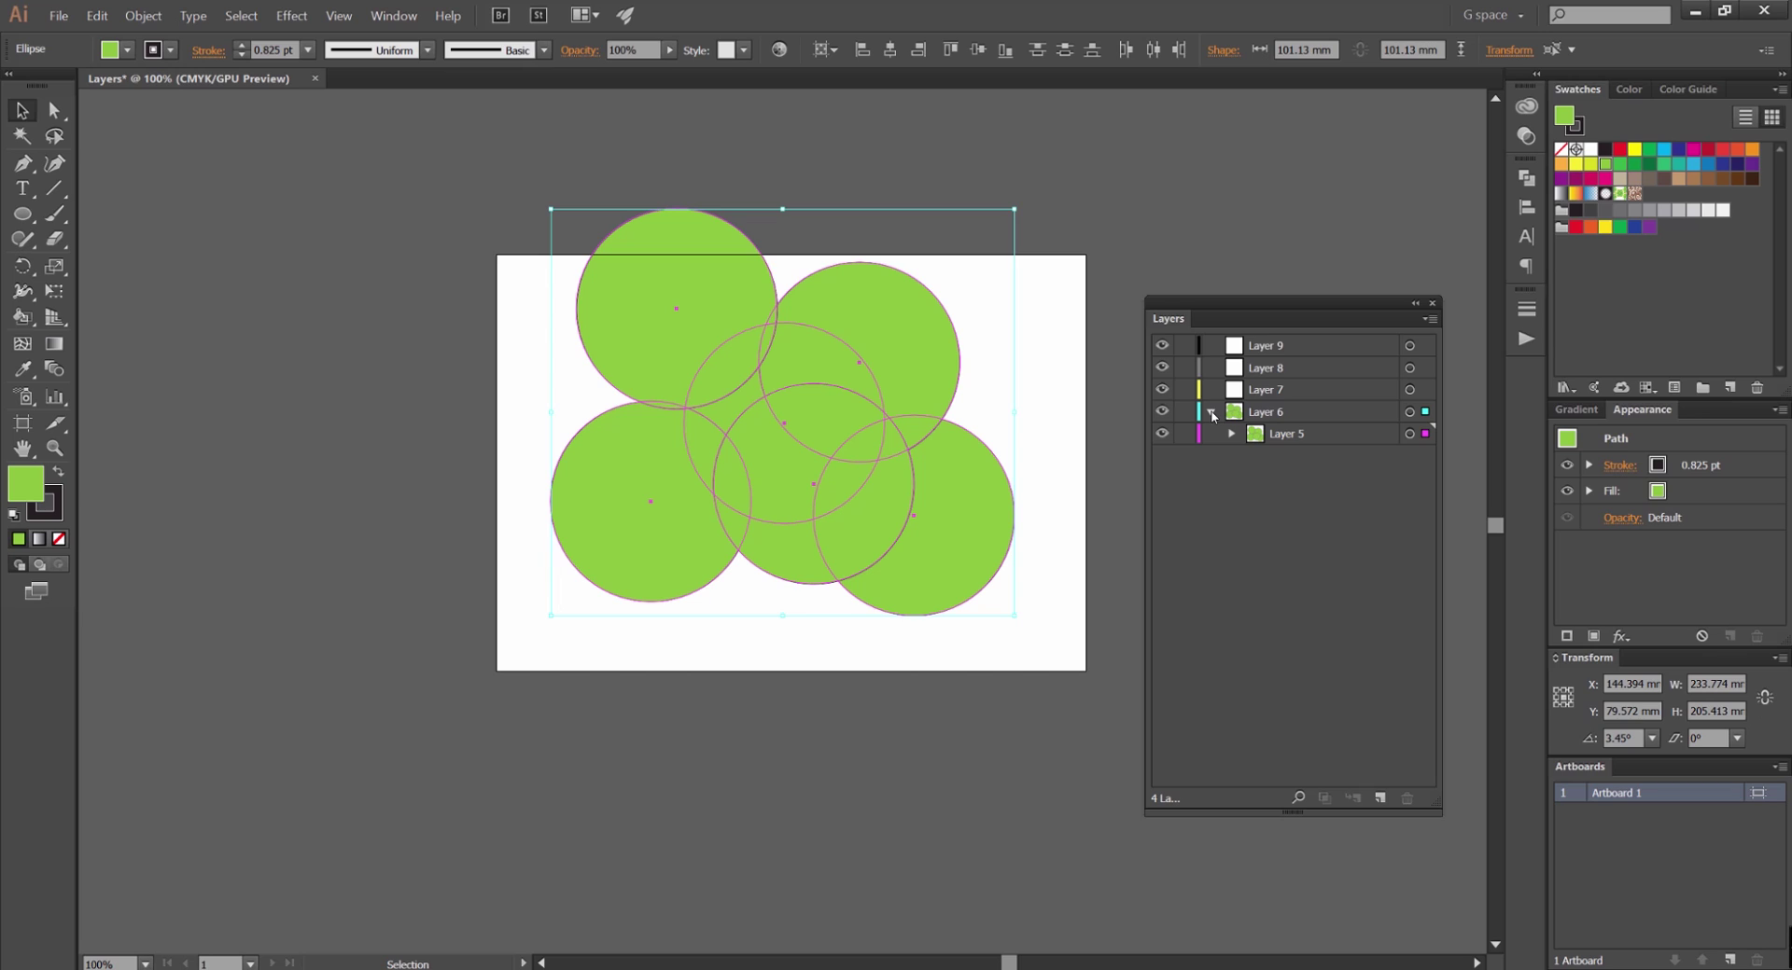
{"action": "left_click", "coordinate": [1211, 413]}
Duplicate Layer 6 from the Layers panel menu.
{"action": "left_click", "coordinate": [1428, 322]}
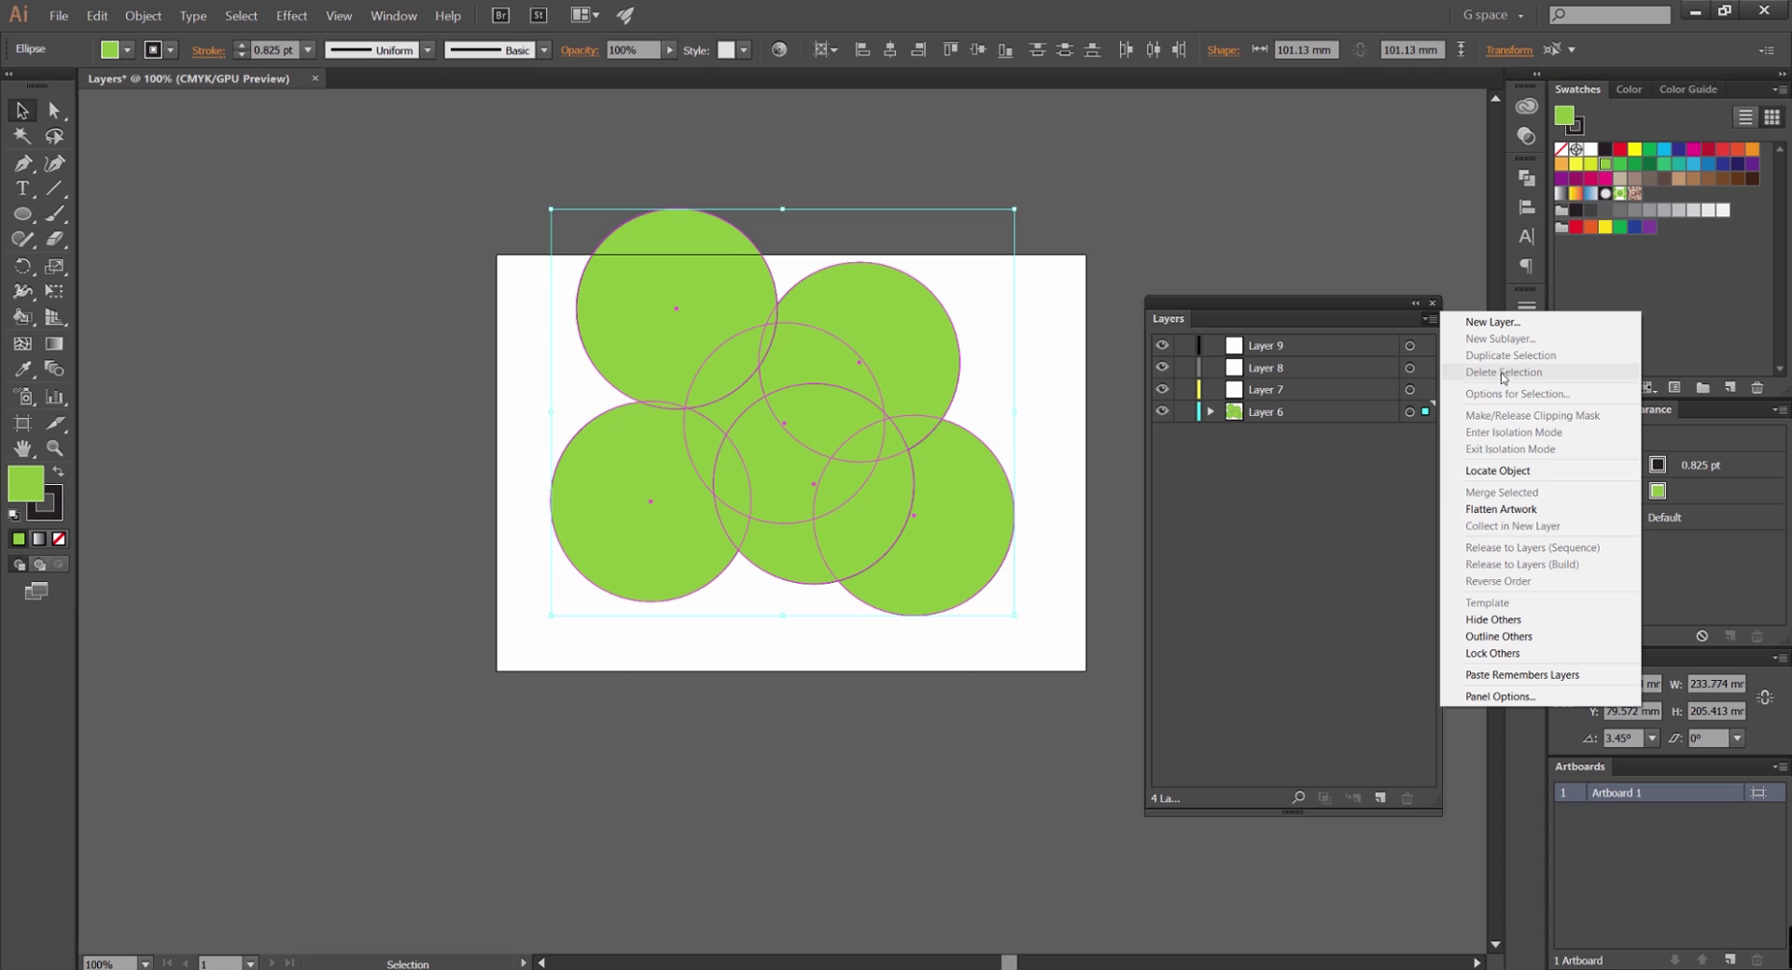
{"action": "left_click", "coordinate": [1305, 412]}
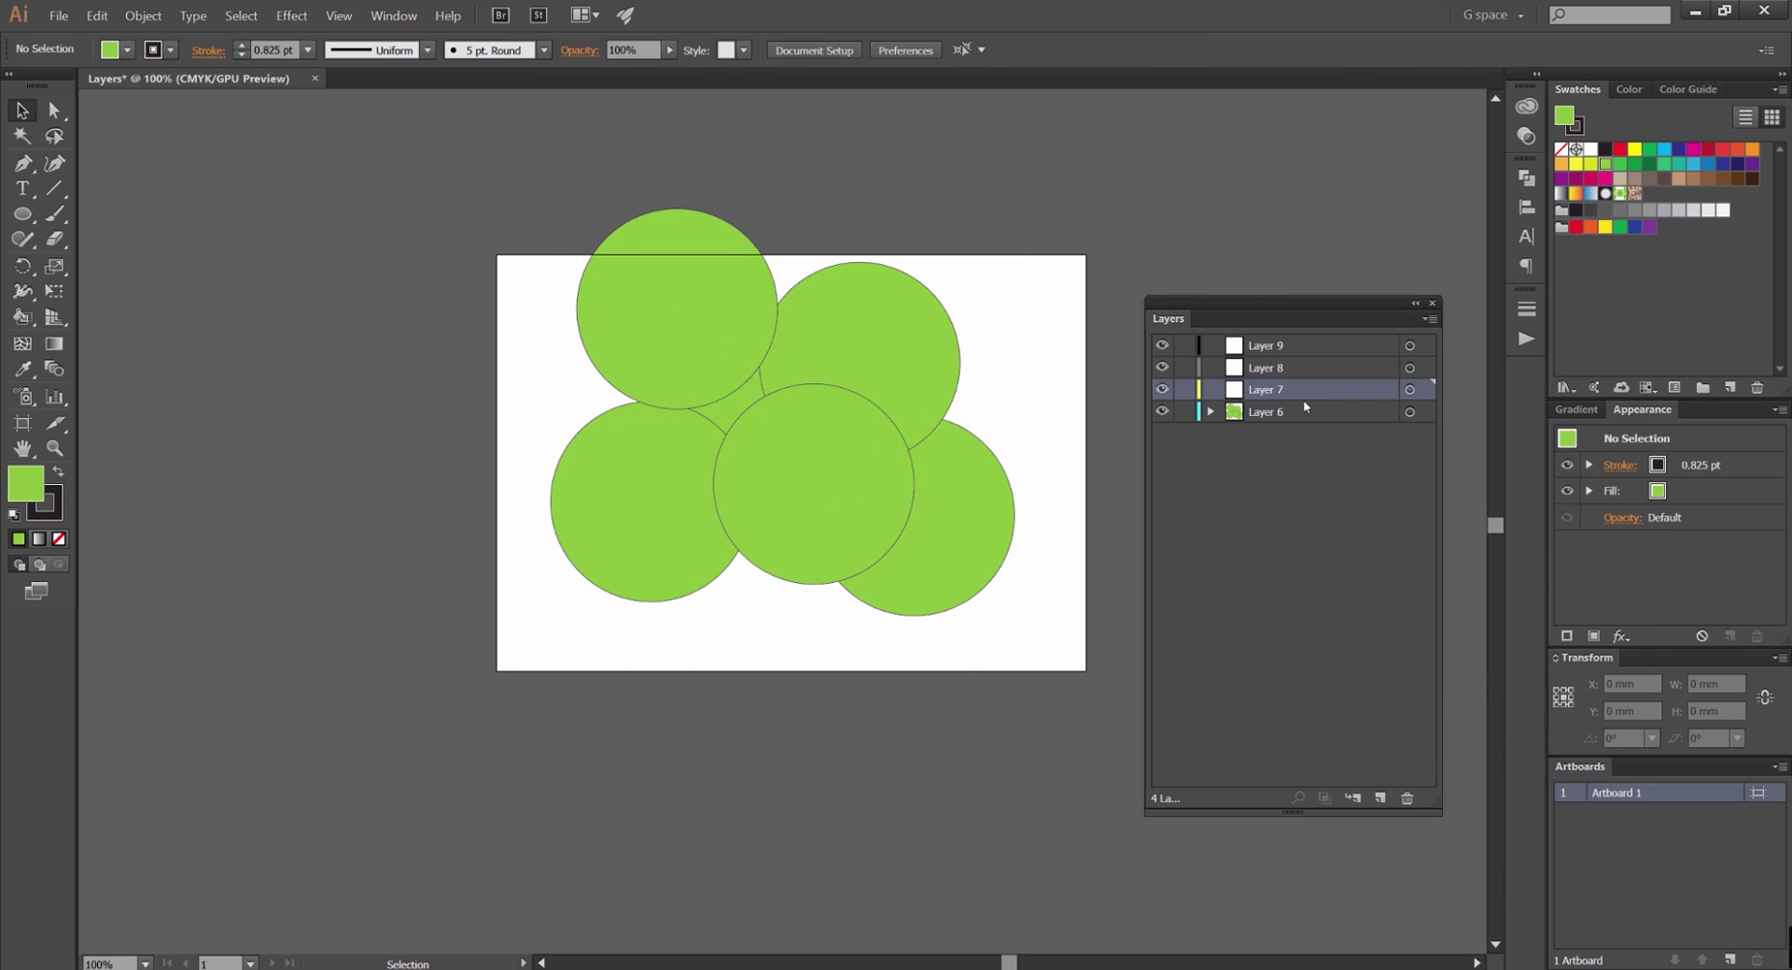
{"action": "left_click", "coordinate": [1429, 318]}
{"action": "left_click", "coordinate": [1508, 372]}
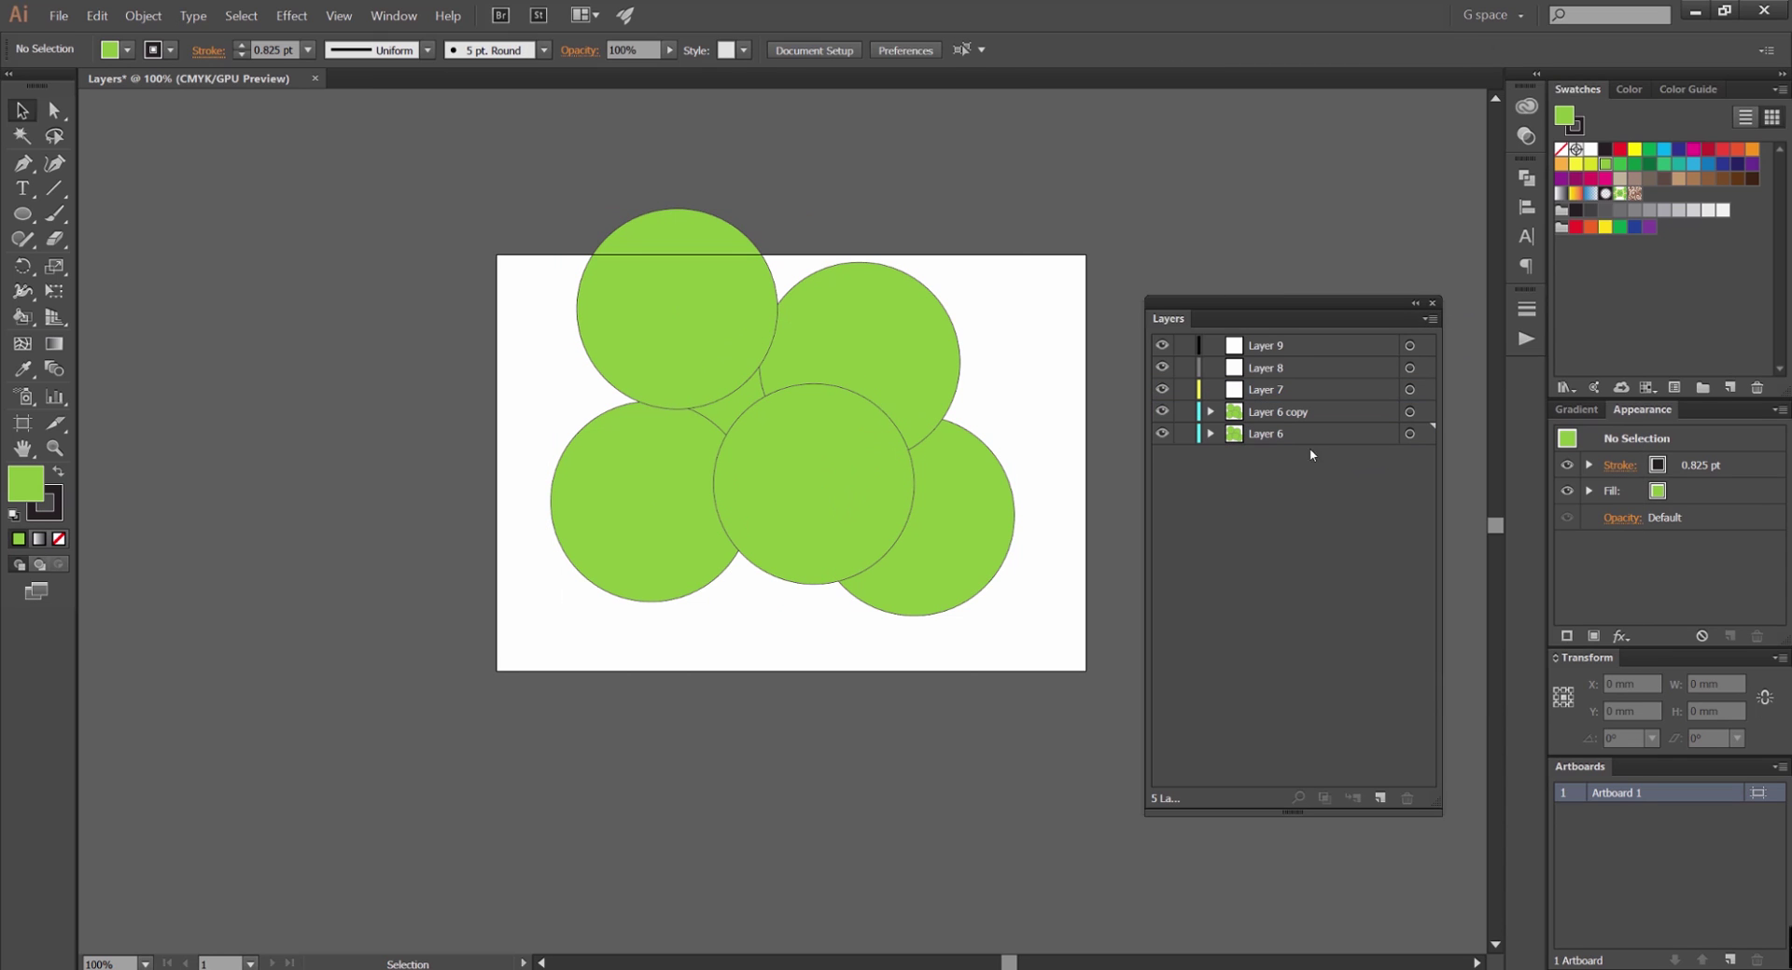
Review the options for Layer 6, Layer 6 copy and Layer 7, cancelling without changes.
{"action": "left_click", "coordinate": [1285, 437]}
{"action": "left_click", "coordinate": [1306, 389], "text": "shift"}
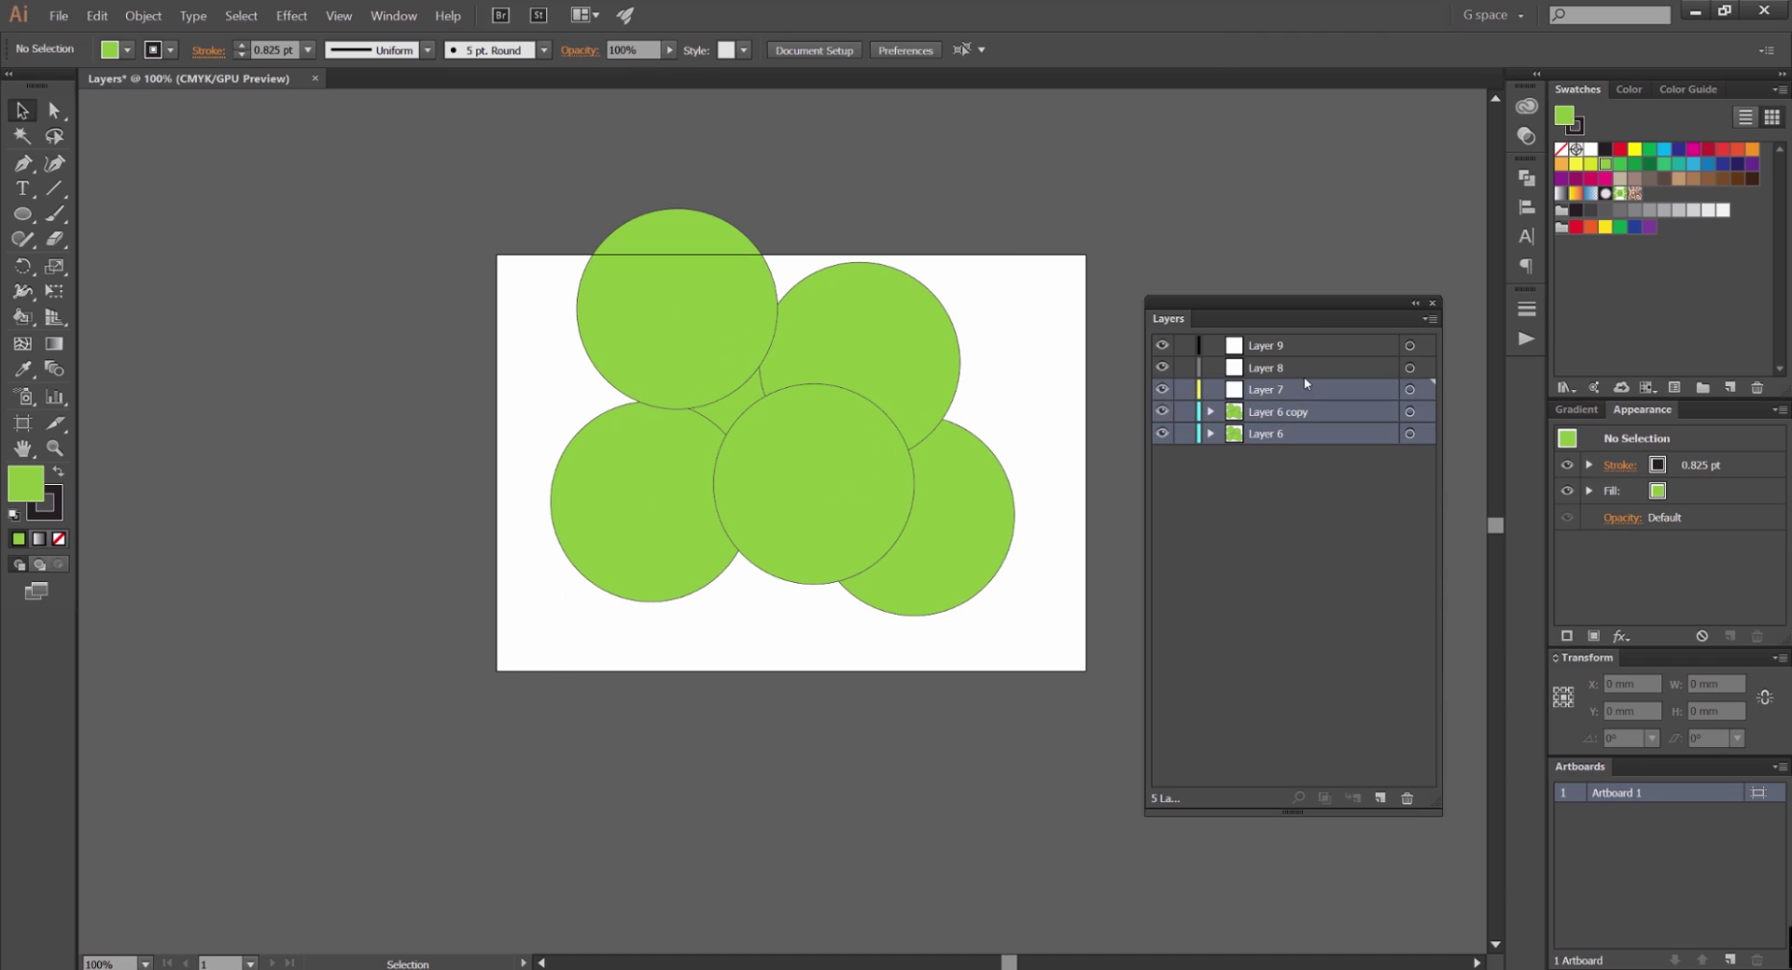
{"action": "left_click", "coordinate": [1429, 319]}
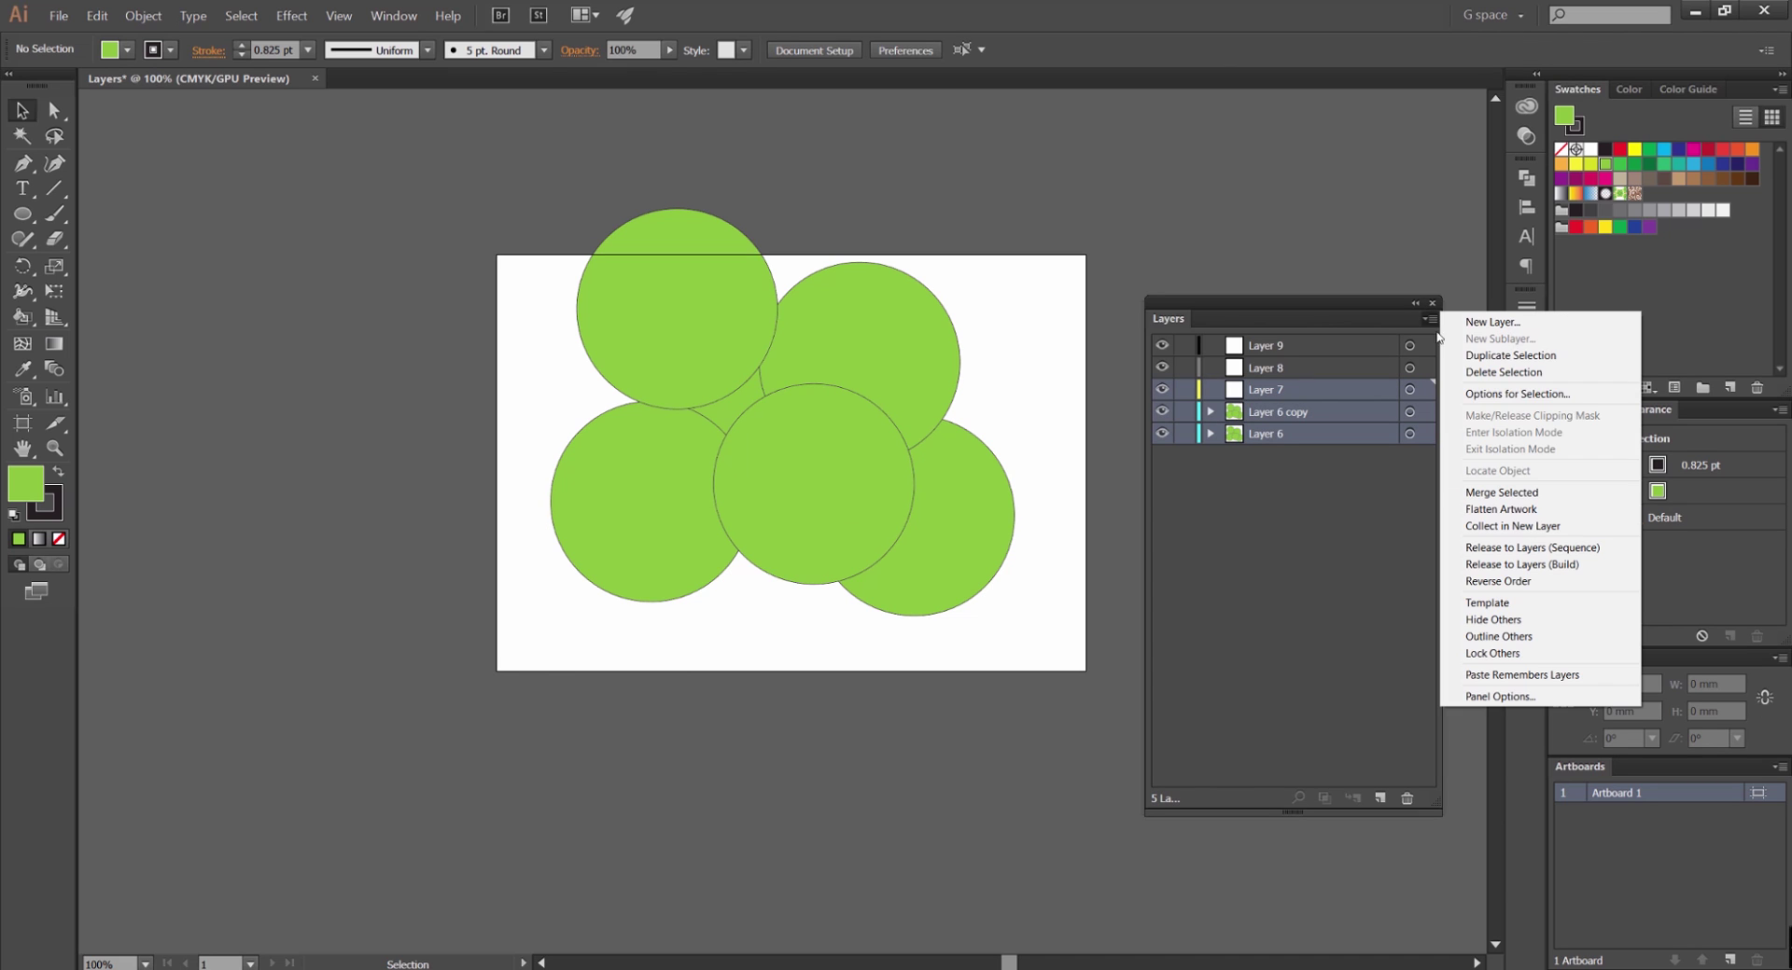
{"action": "left_click", "coordinate": [1516, 398]}
{"action": "left_click_drag", "start_coordinate": [1146, 384], "coordinate": [870, 349]}
{"action": "left_click", "coordinate": [868, 440]}
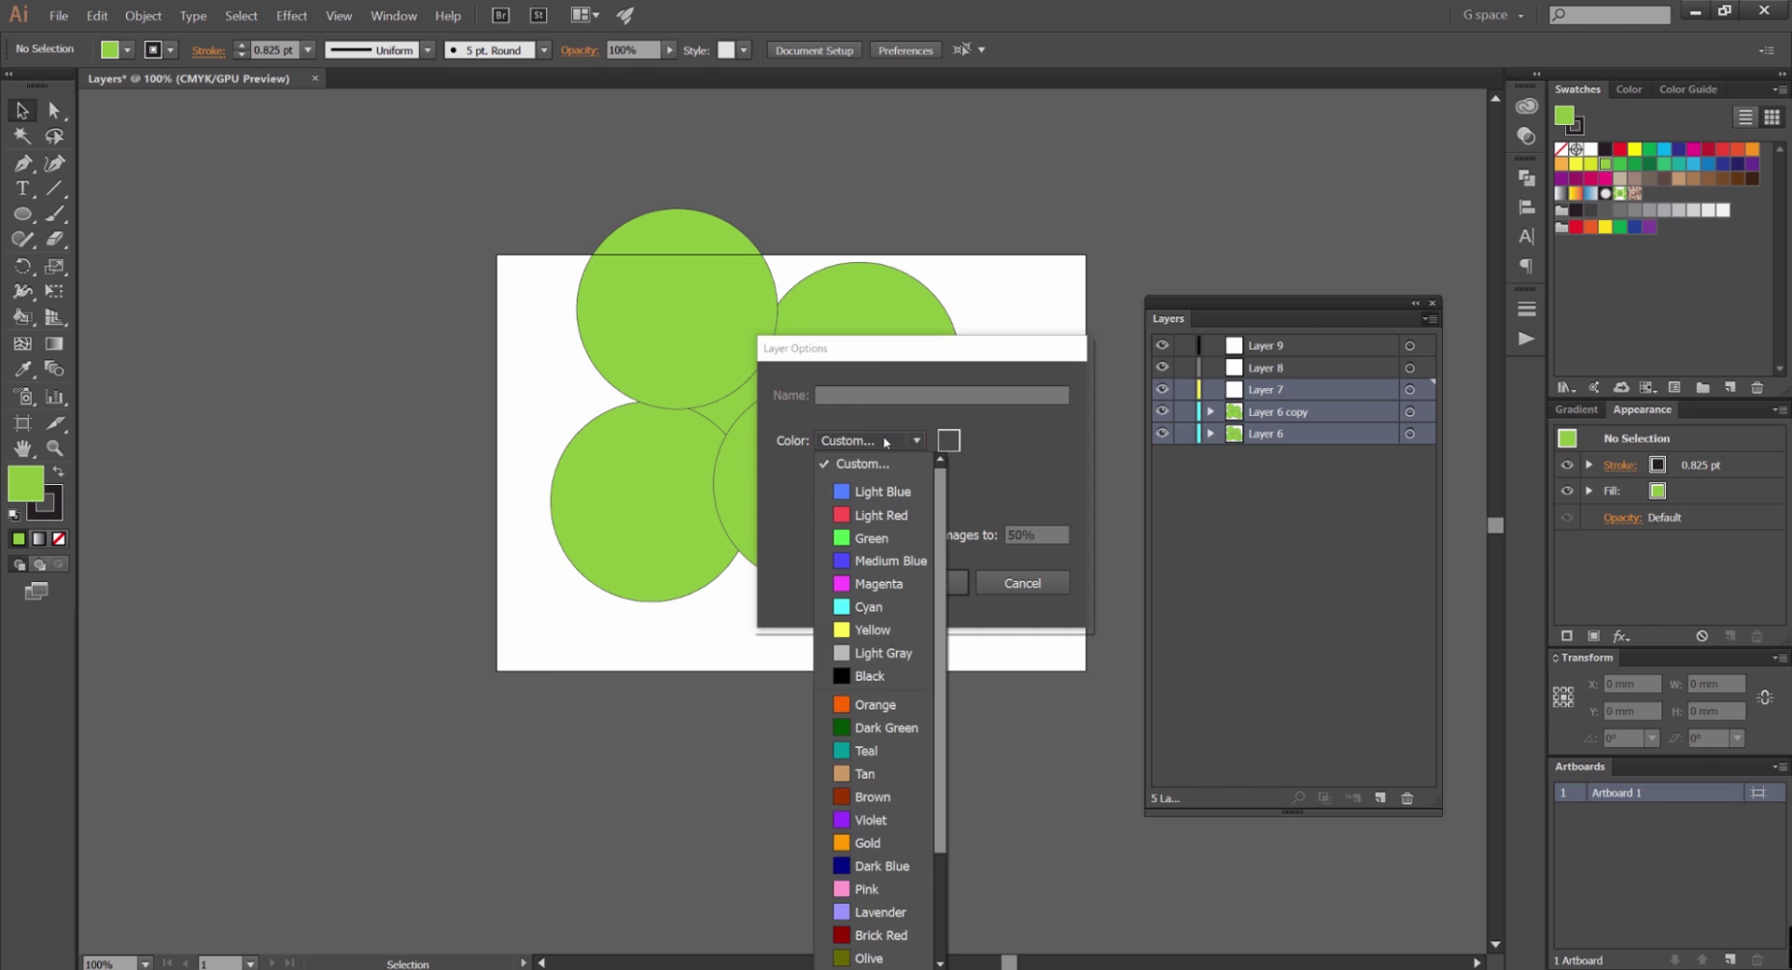
{"action": "left_click", "coordinate": [859, 399]}
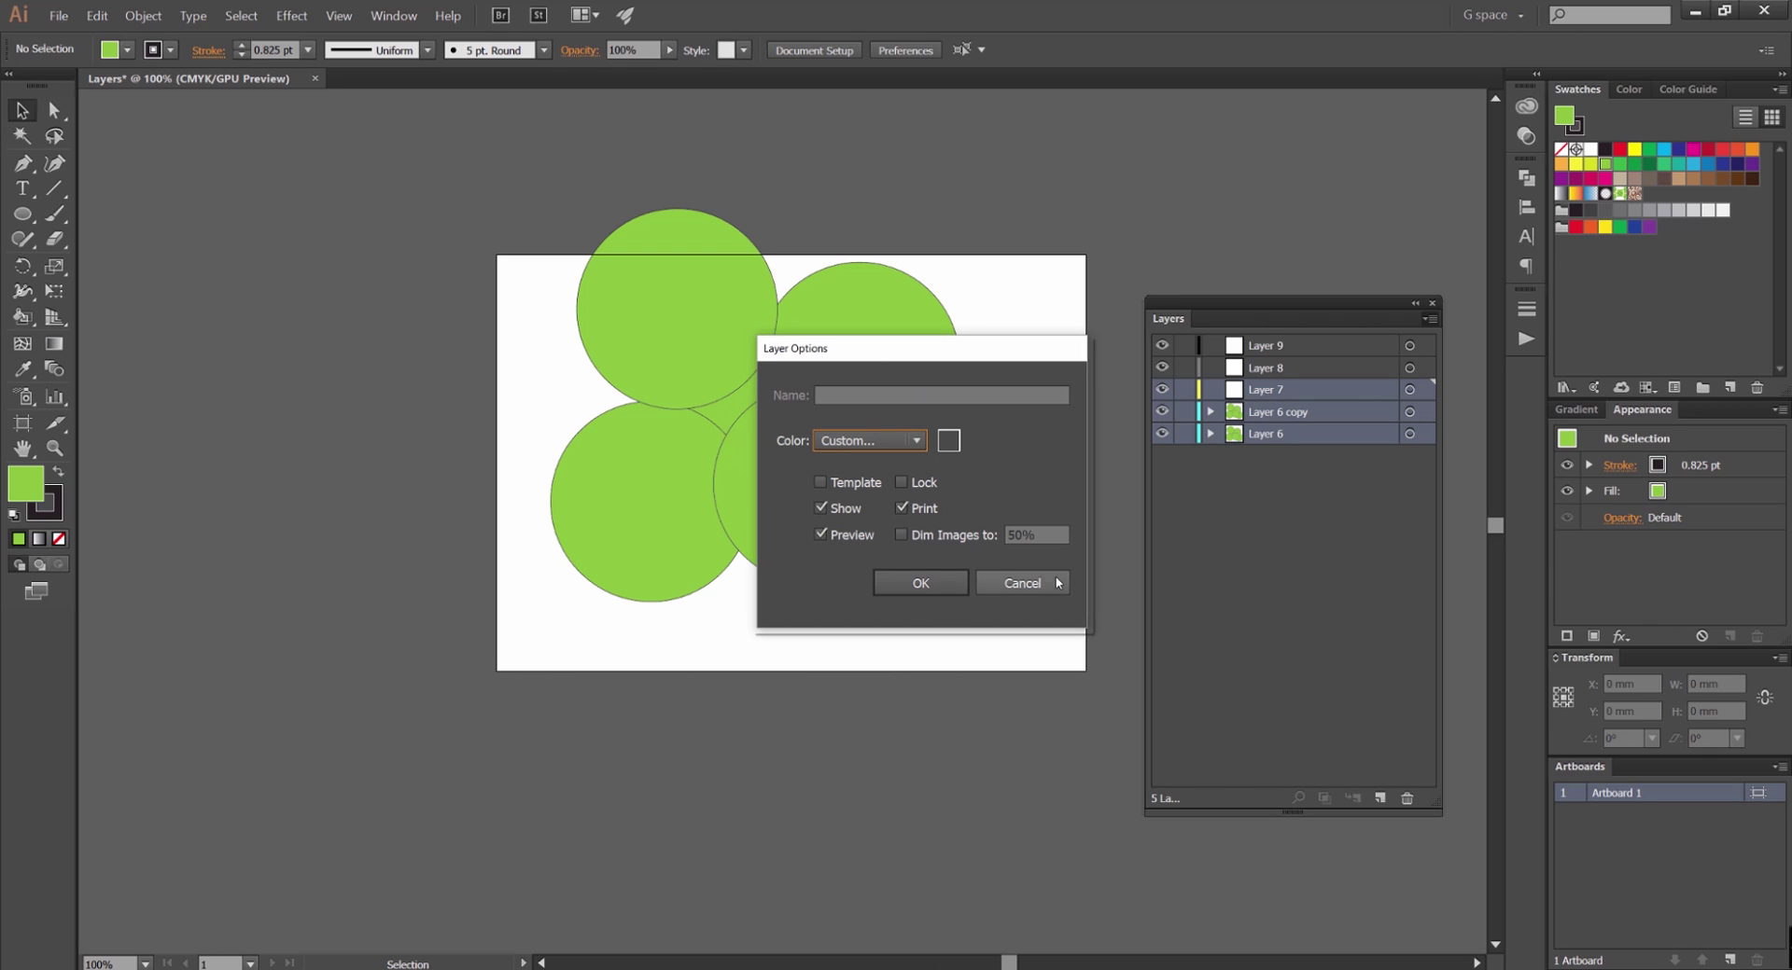
{"action": "left_click", "coordinate": [1022, 583]}
{"action": "left_click", "coordinate": [1370, 541]}
{"action": "left_click", "coordinate": [1432, 318]}
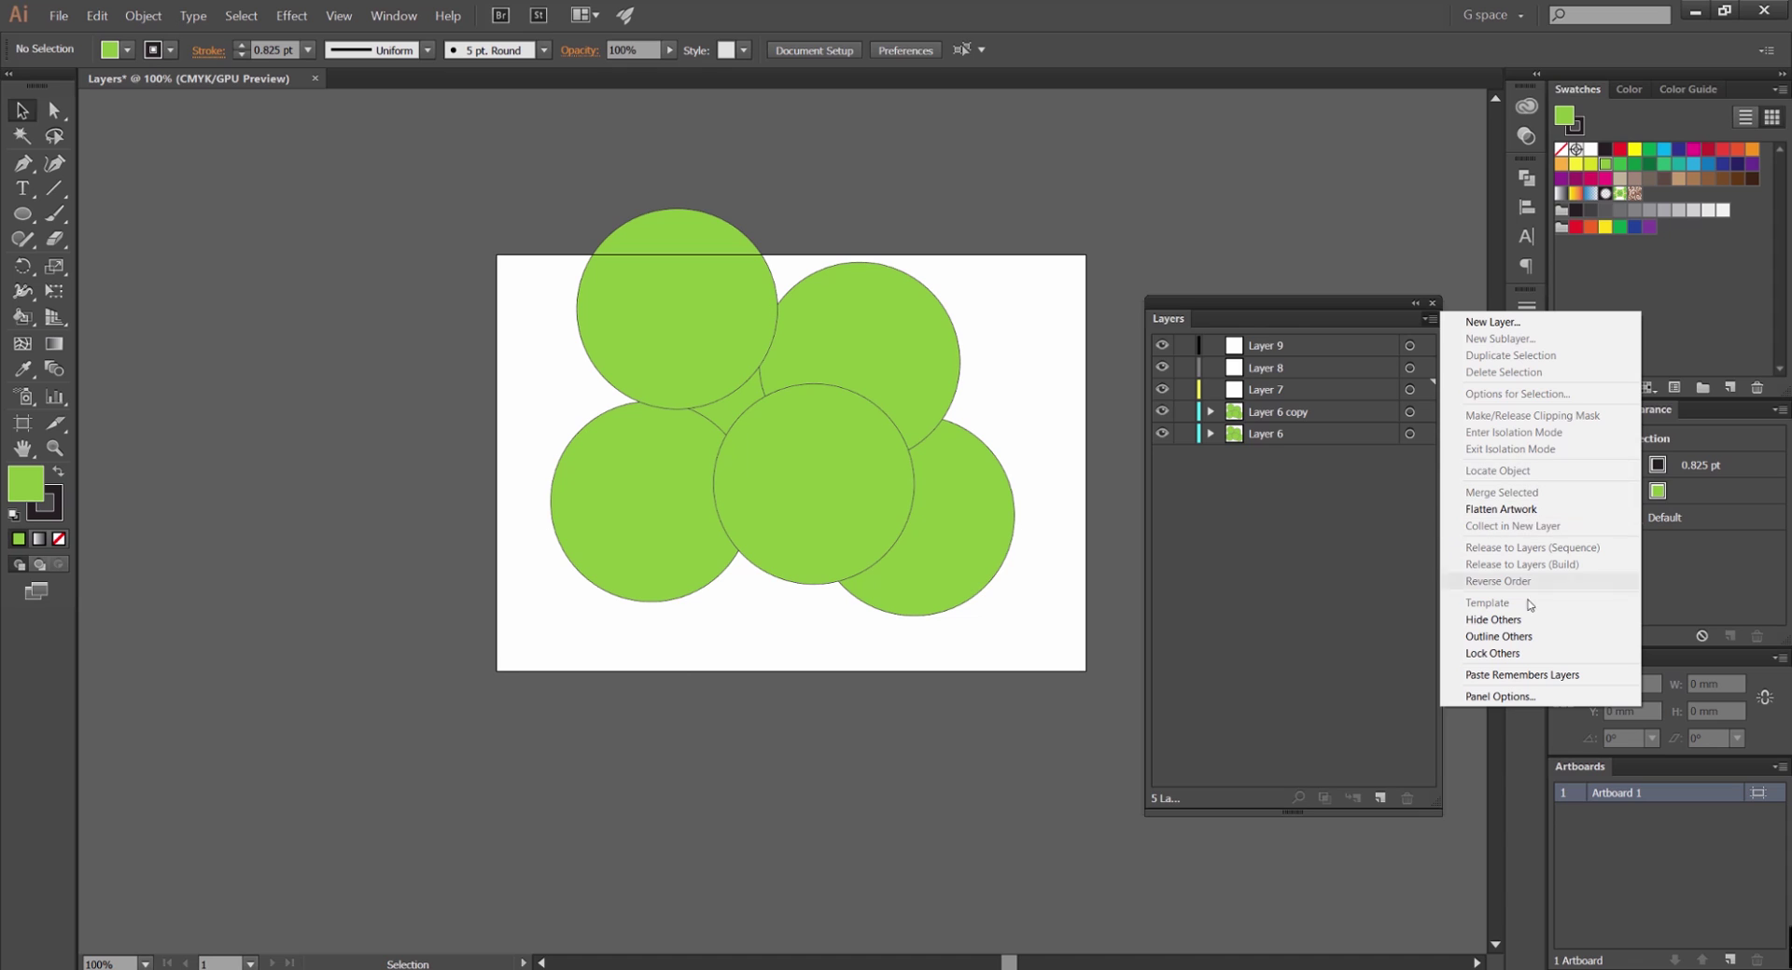
Set the Layers panel Row Size to Large with layer thumbnails turned off.
{"action": "left_click", "coordinate": [1518, 699]}
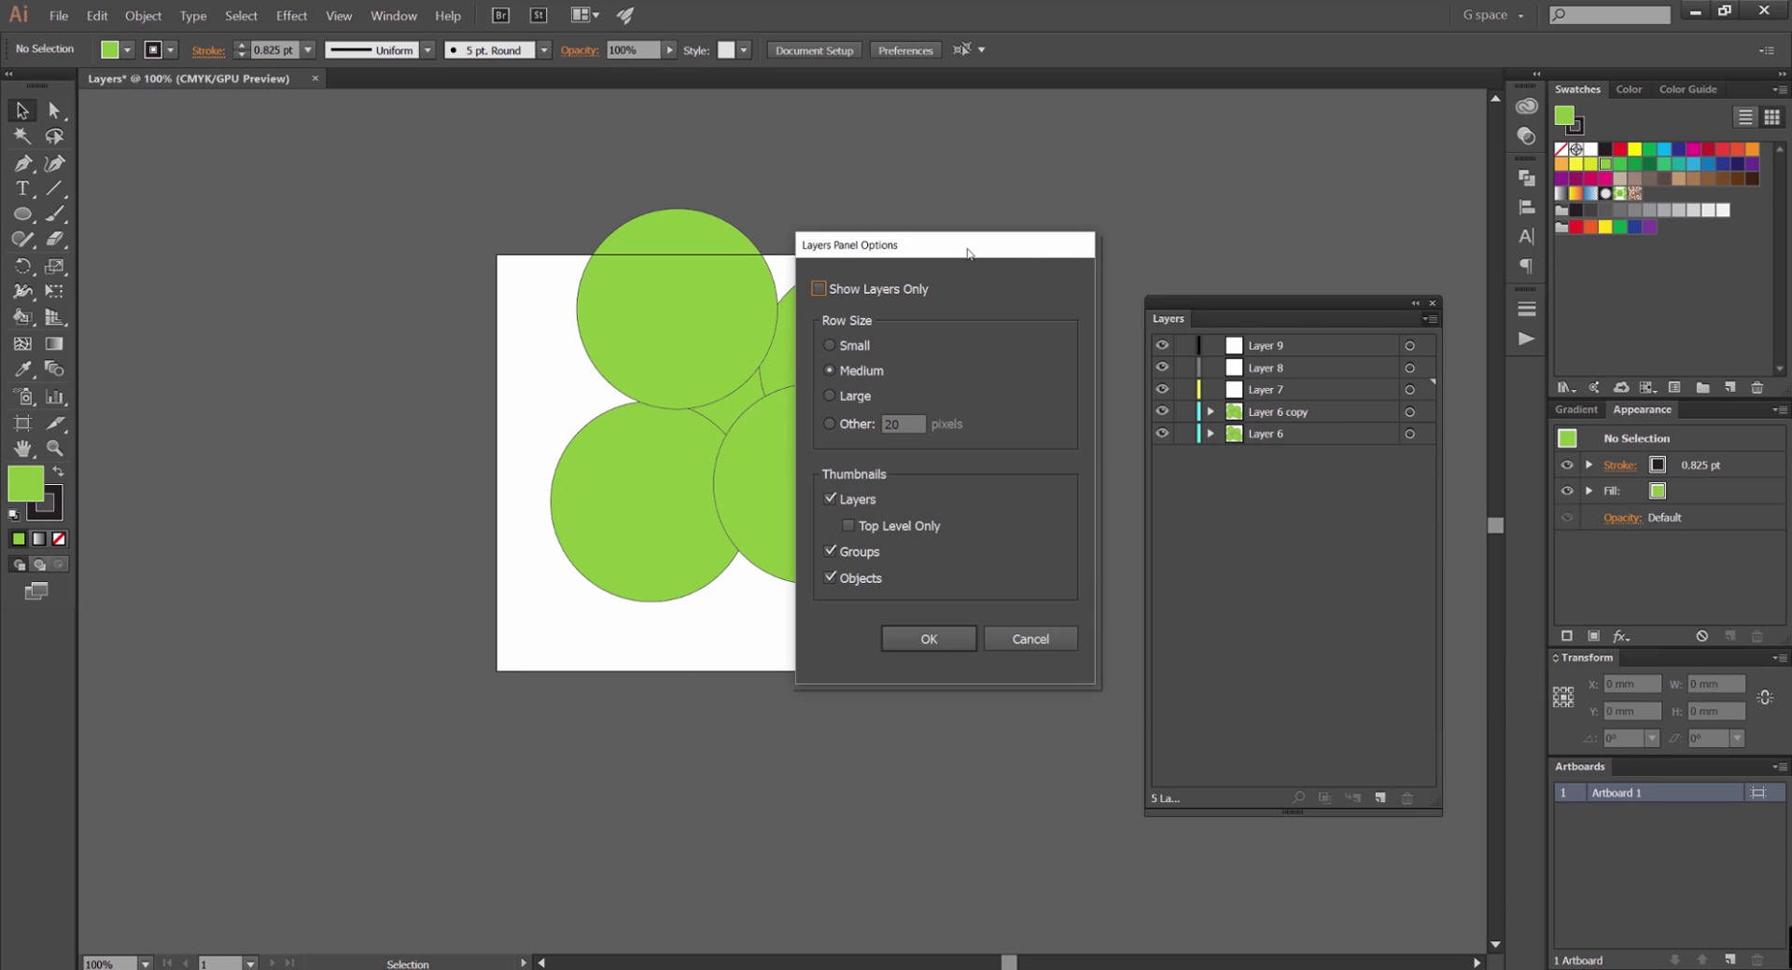
{"action": "left_click_drag", "start_coordinate": [967, 252], "coordinate": [1016, 280]}
{"action": "left_click", "coordinate": [875, 425]}
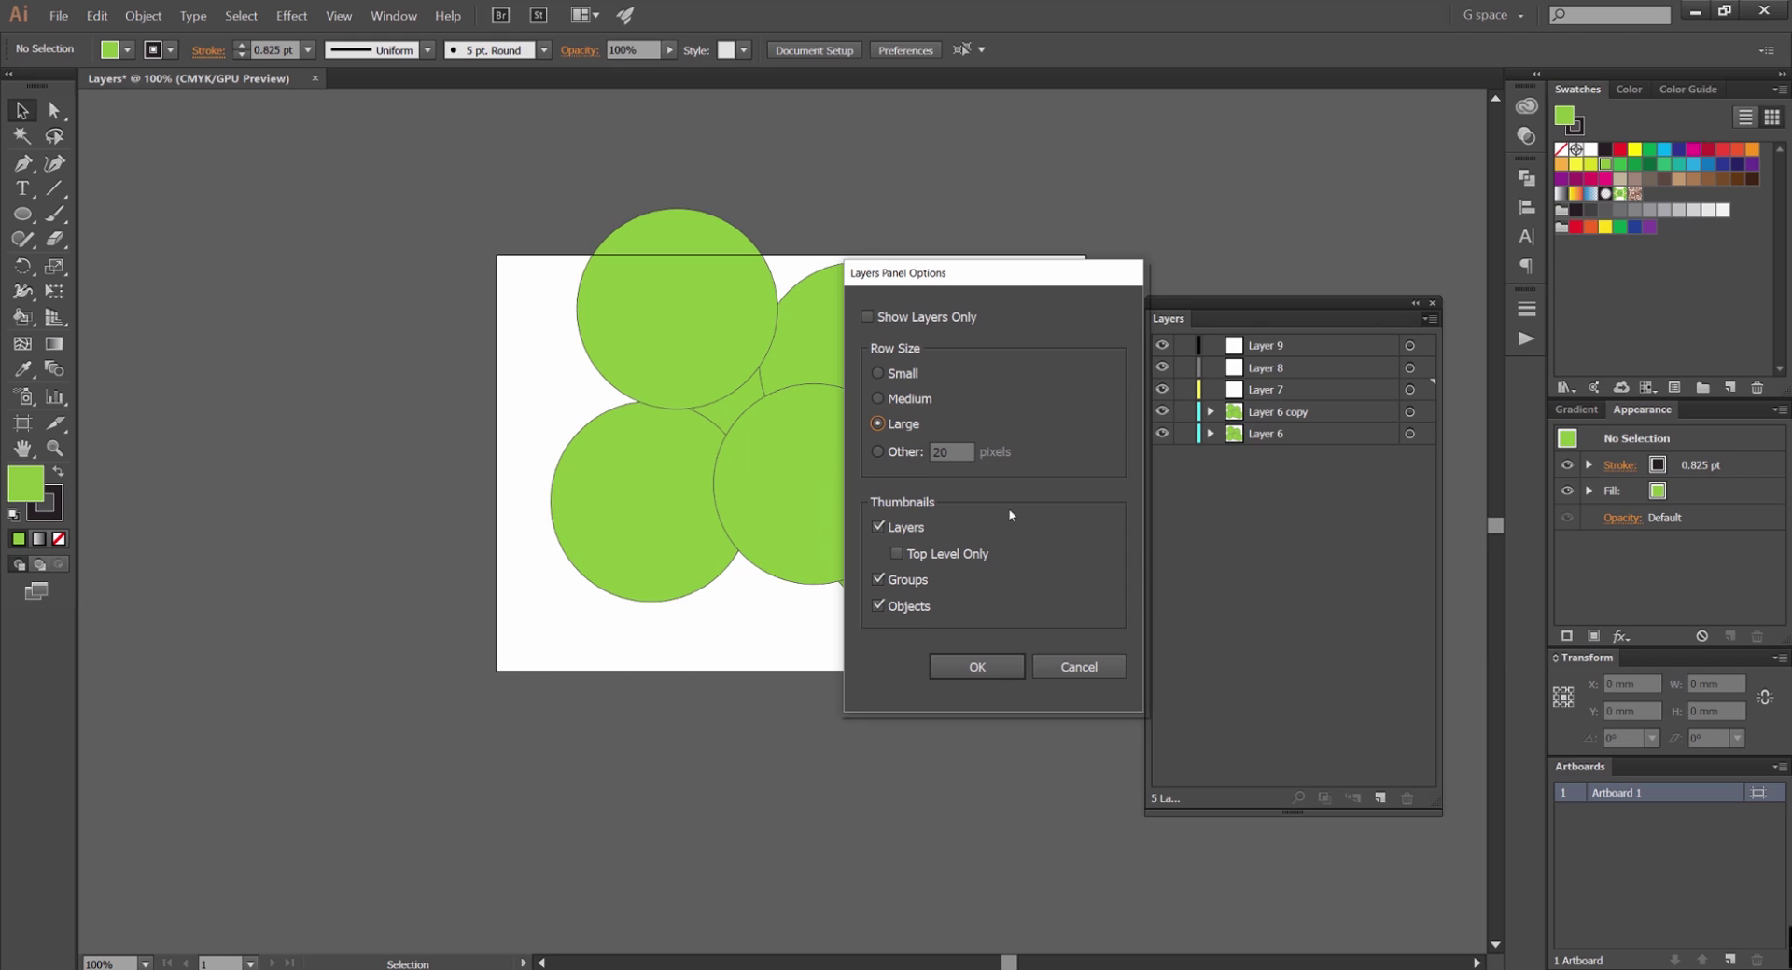
{"action": "left_click", "coordinate": [879, 528]}
{"action": "left_click", "coordinate": [977, 668]}
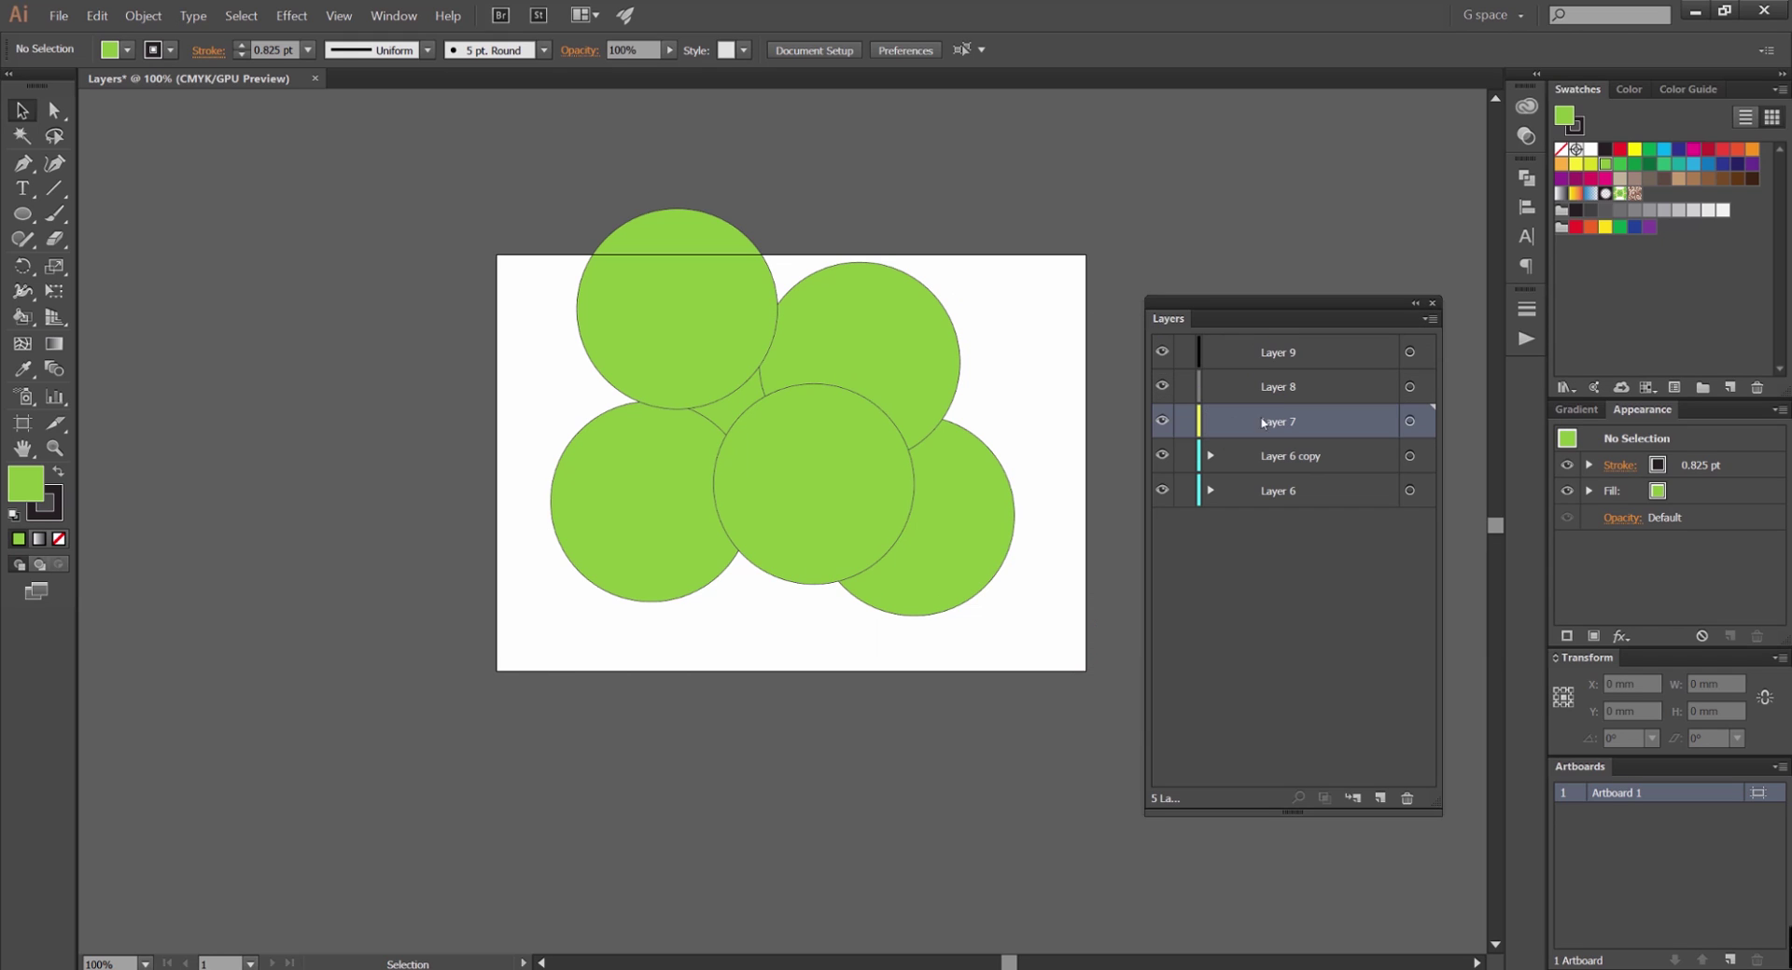
Select Layers 9, 8 and 6 in turn to check the new rows.
{"action": "left_click", "coordinate": [1278, 353]}
{"action": "left_click", "coordinate": [1279, 387]}
{"action": "left_click", "coordinate": [1278, 491]}
{"action": "left_click", "coordinate": [1279, 386]}
{"action": "left_click", "coordinate": [1280, 355]}
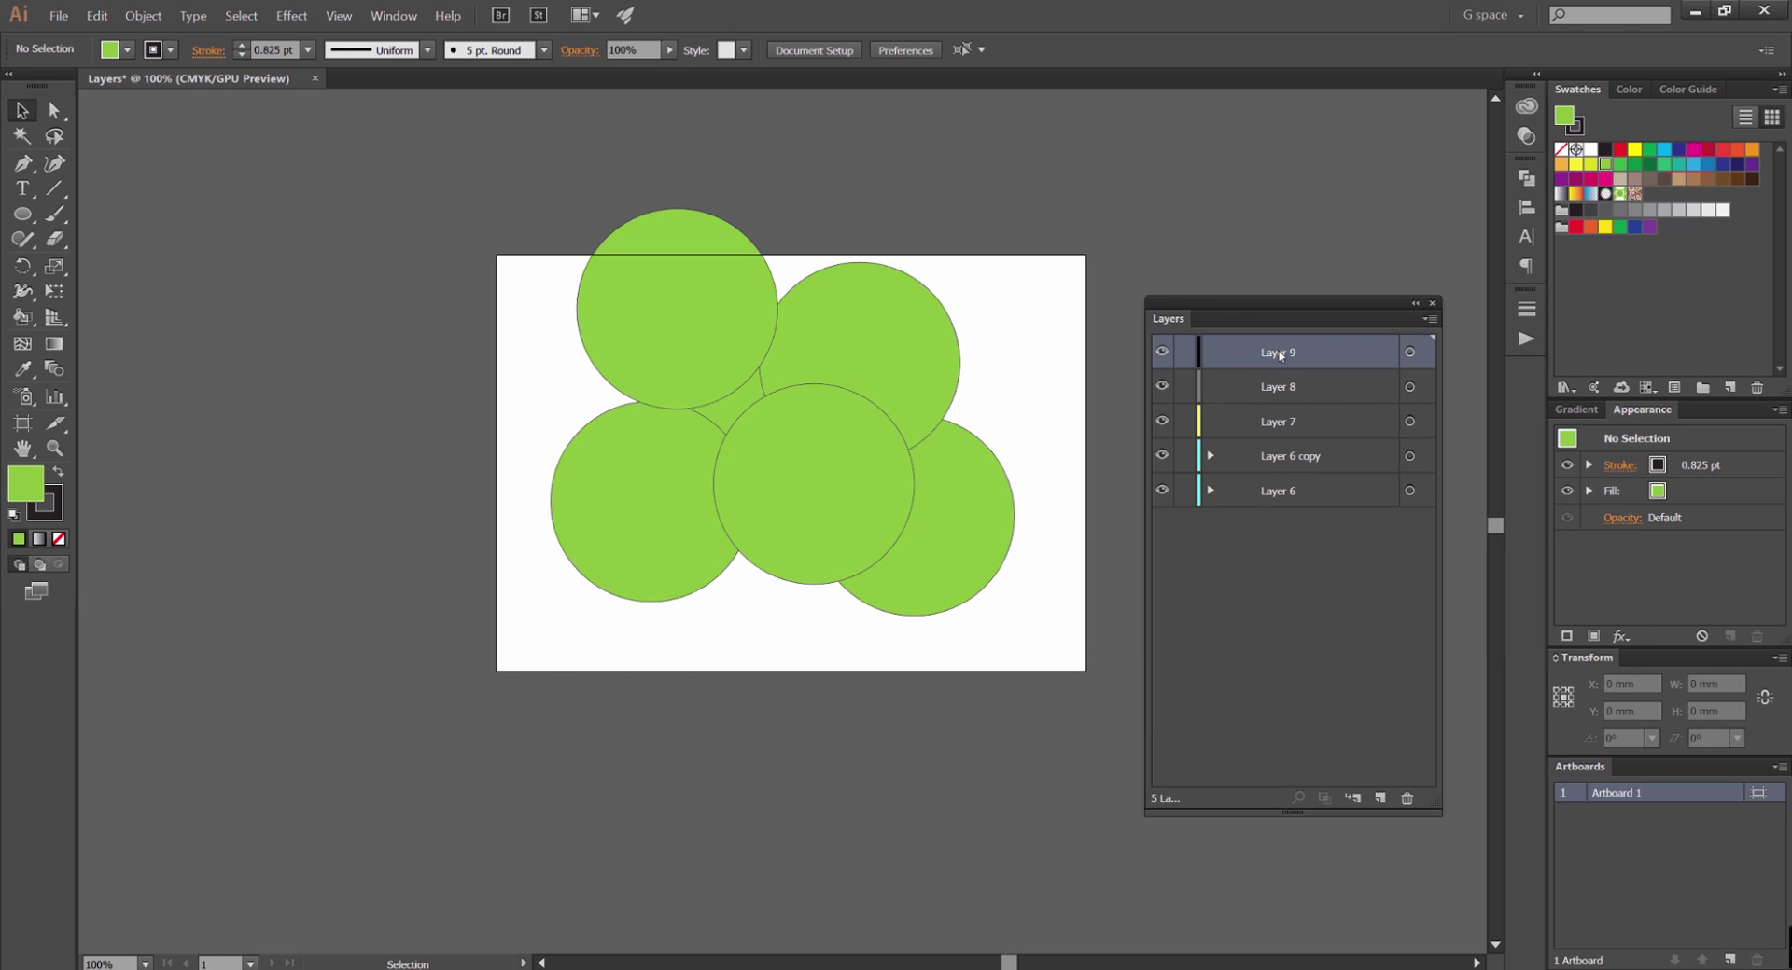